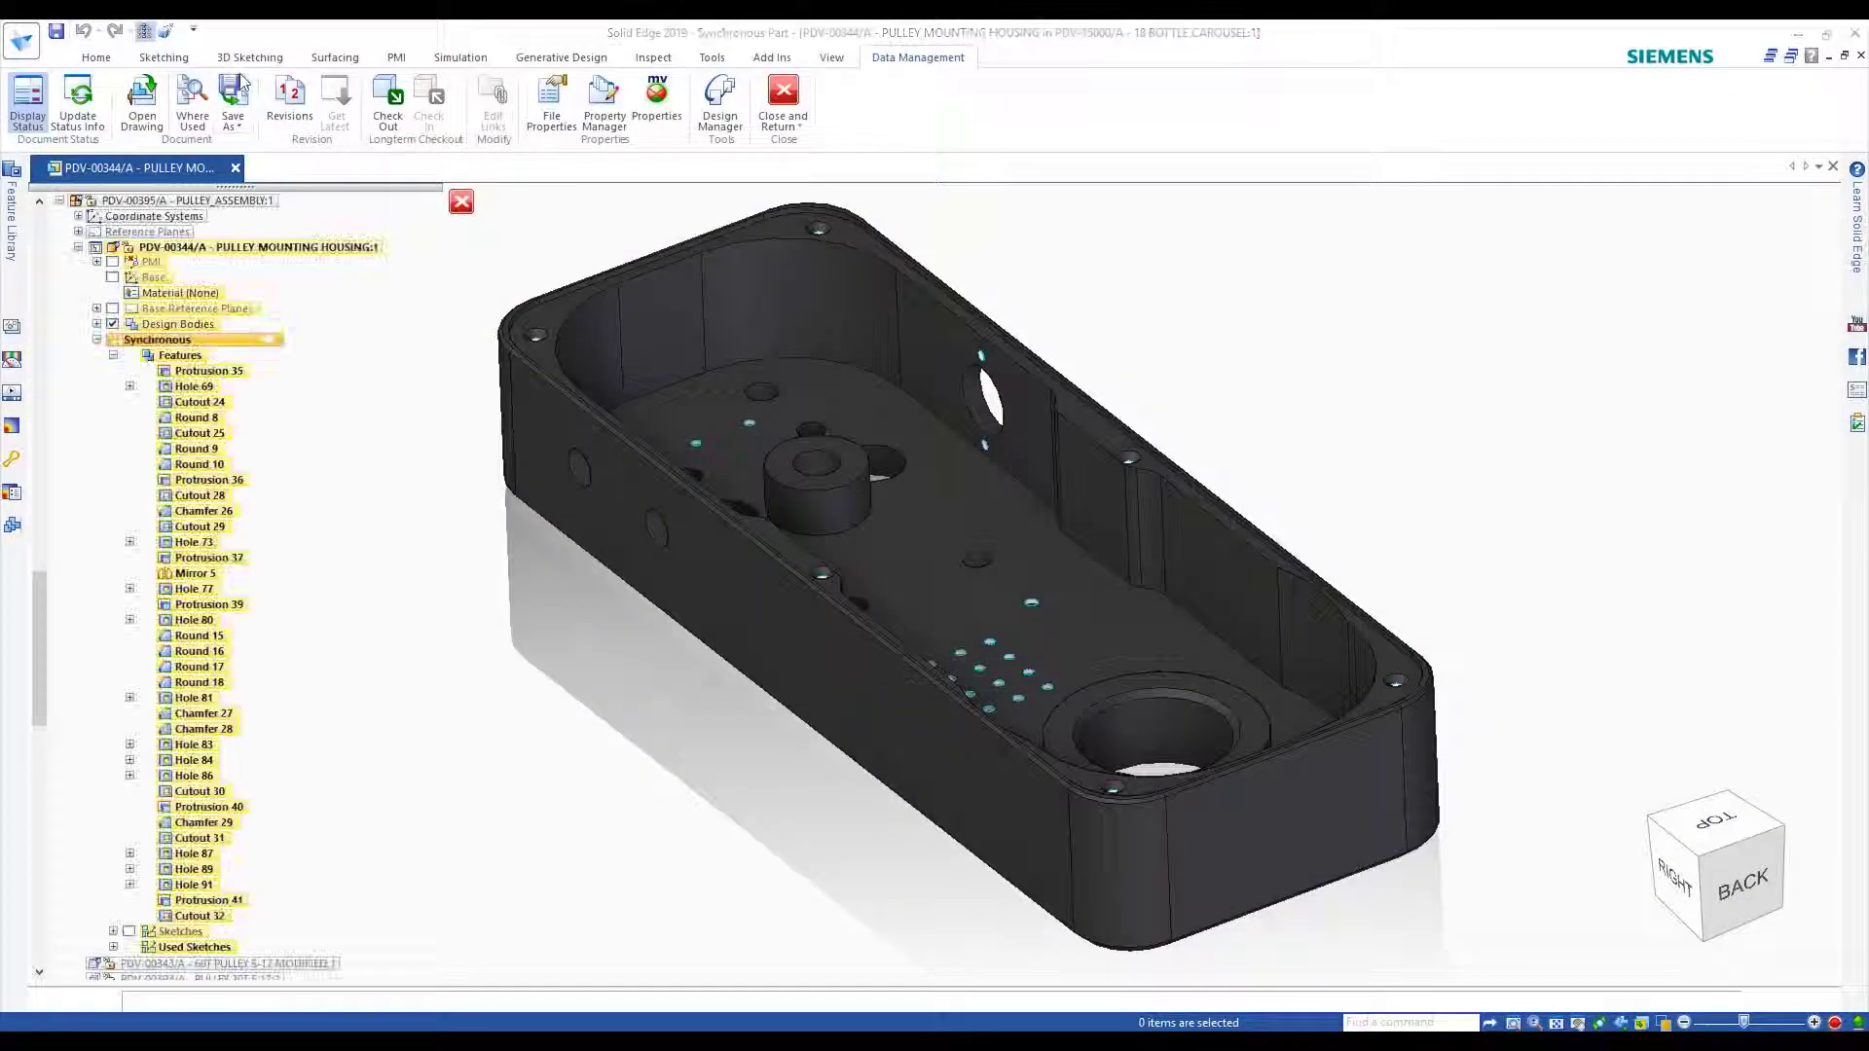
Validate the PDV-15010-A.par properties and set its Mfg Type to Machined
click(242, 84)
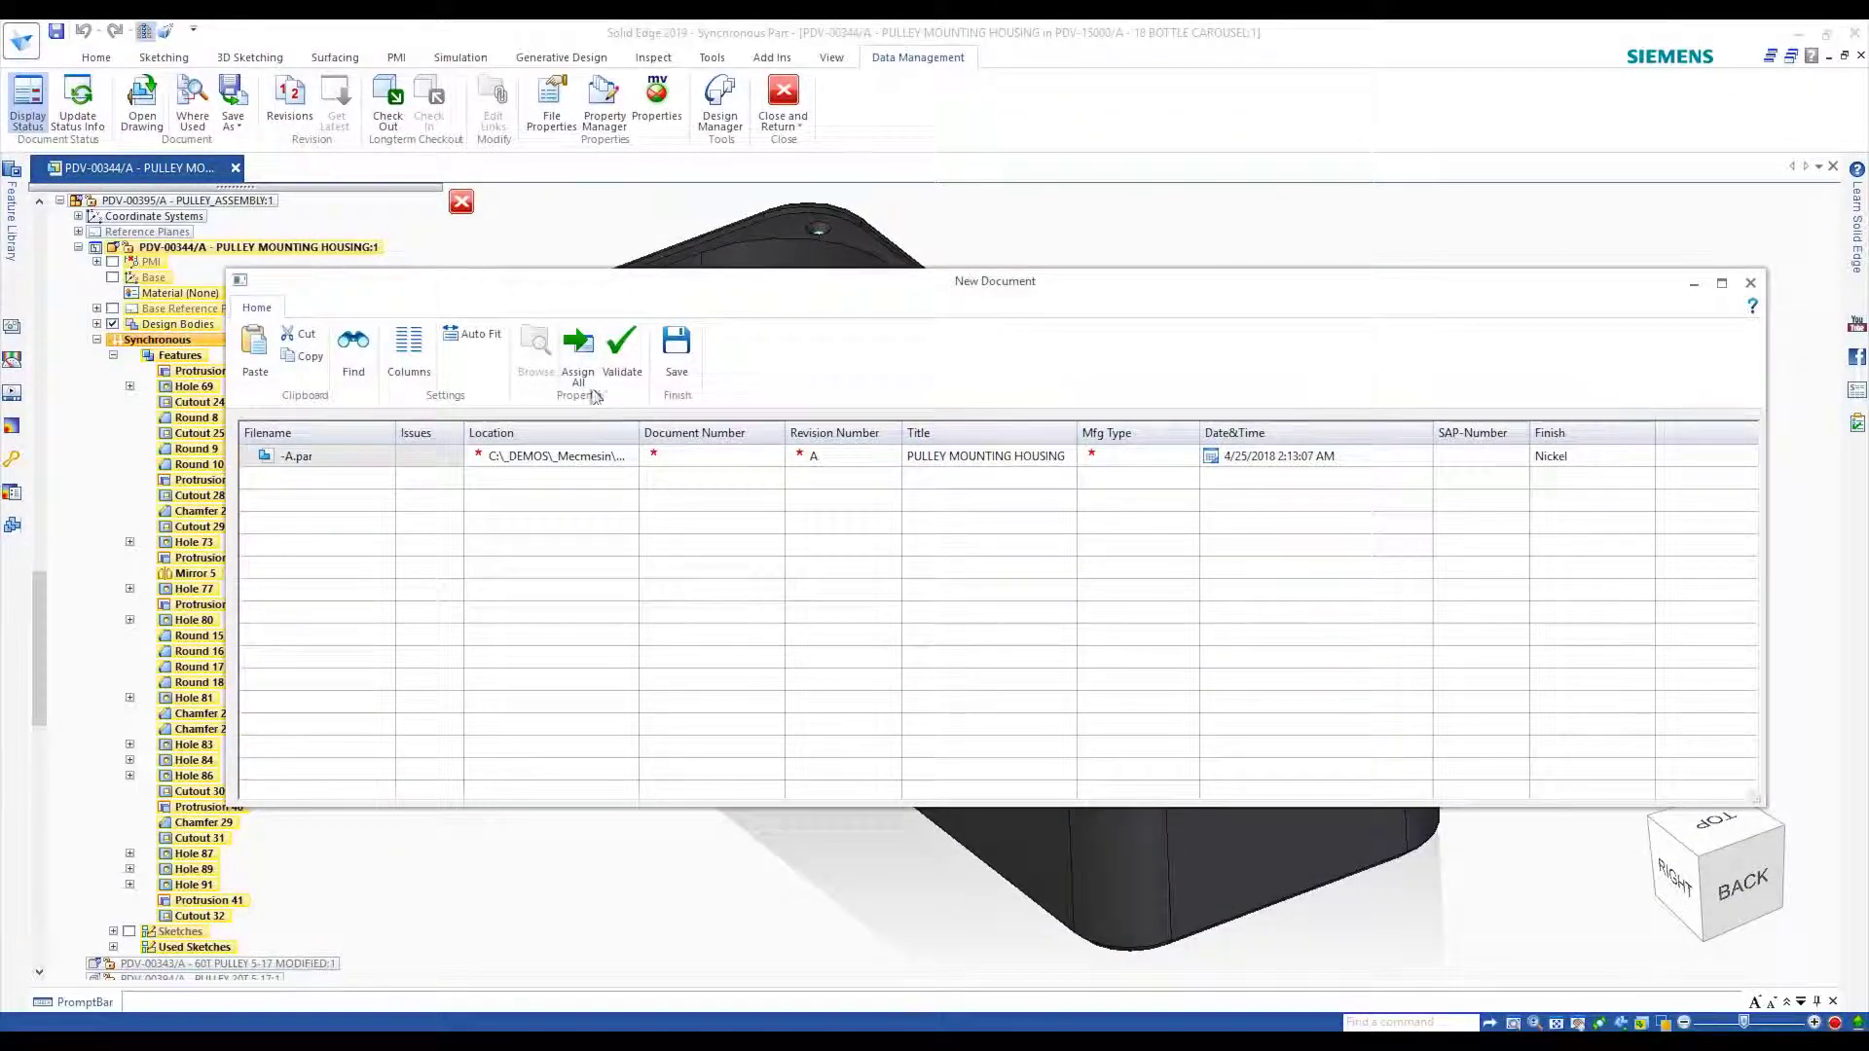
click(622, 353)
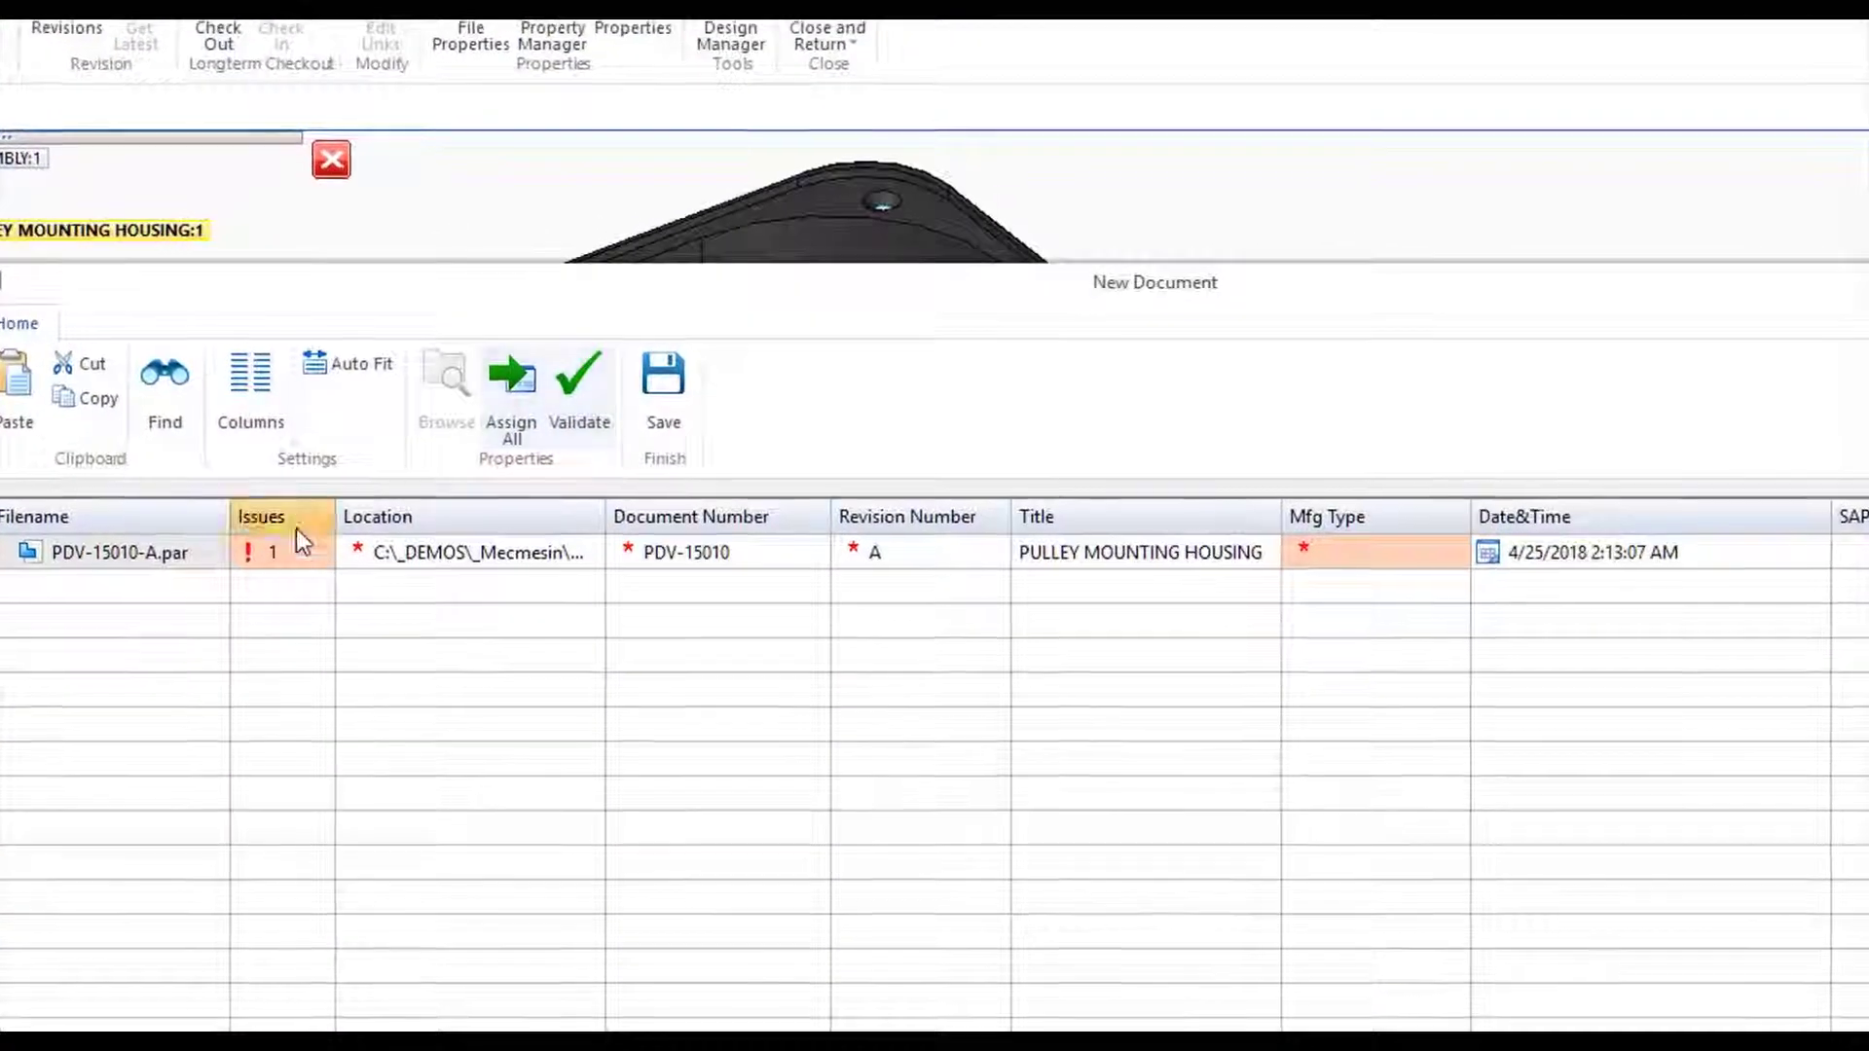
mouse_move(296, 541)
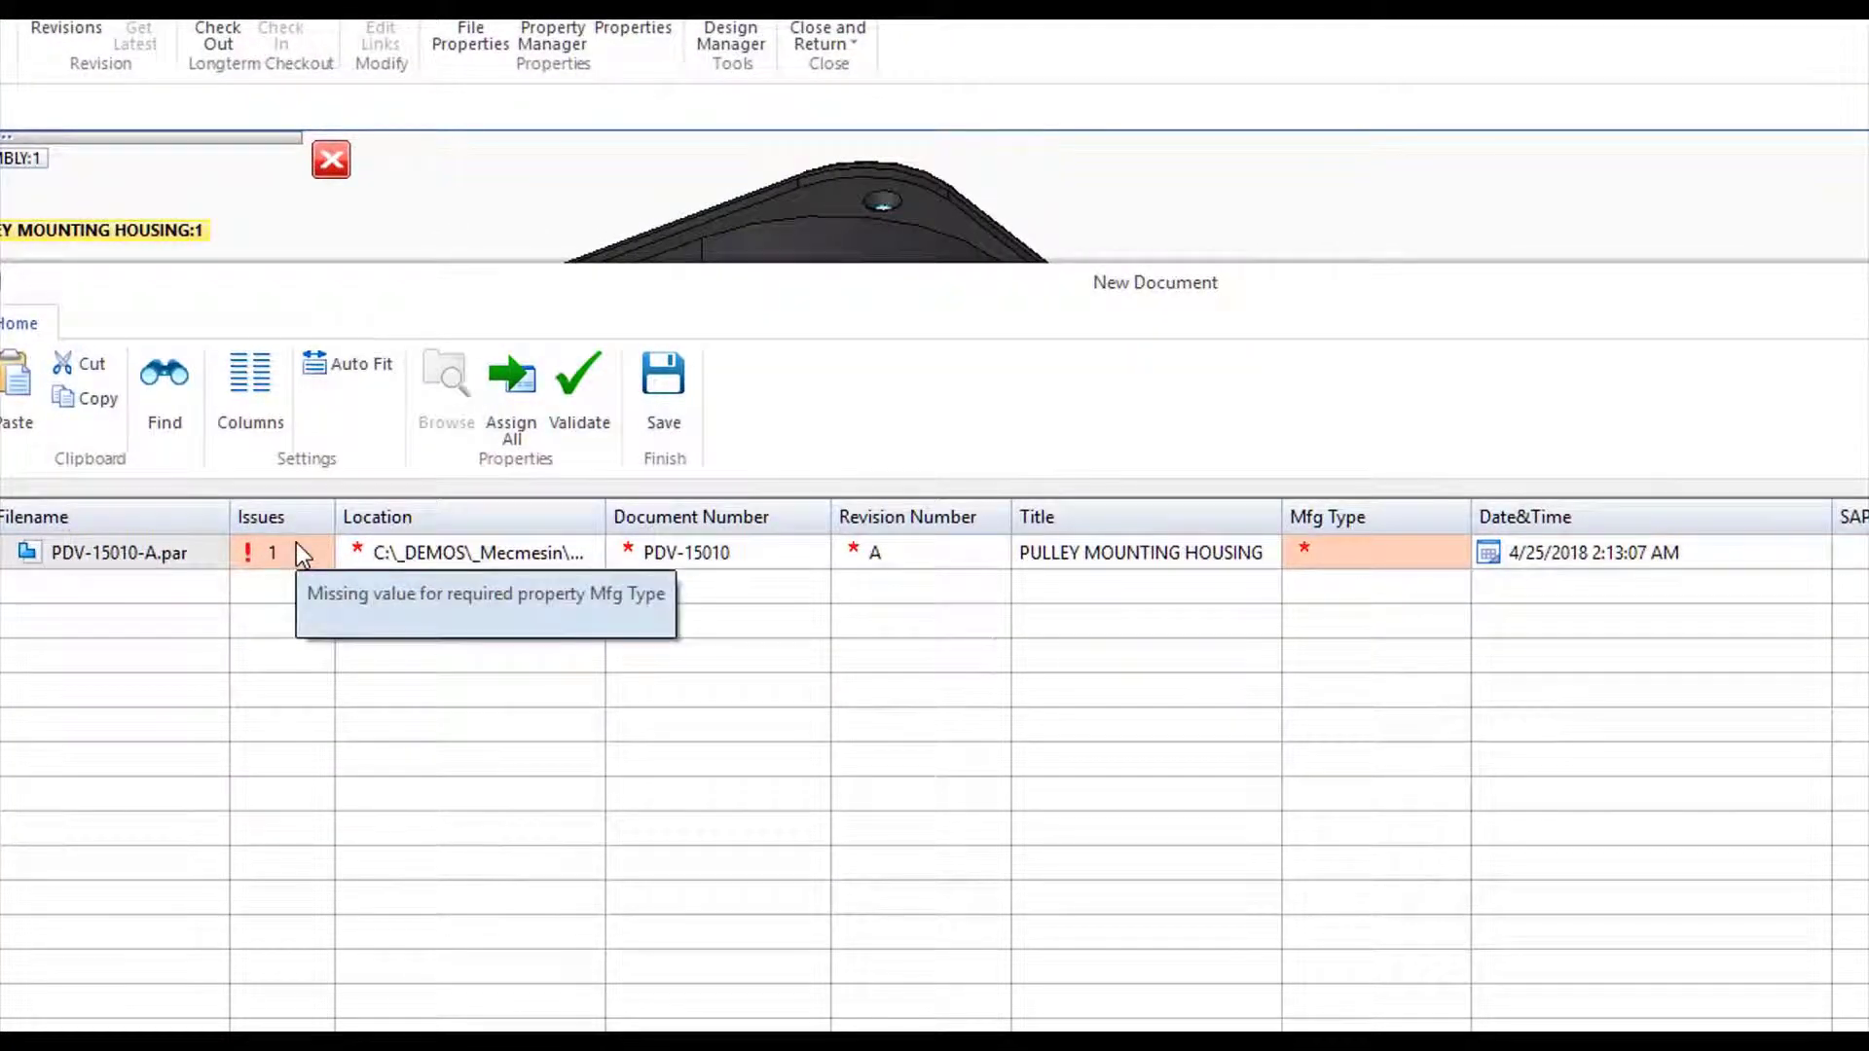
click(1439, 563)
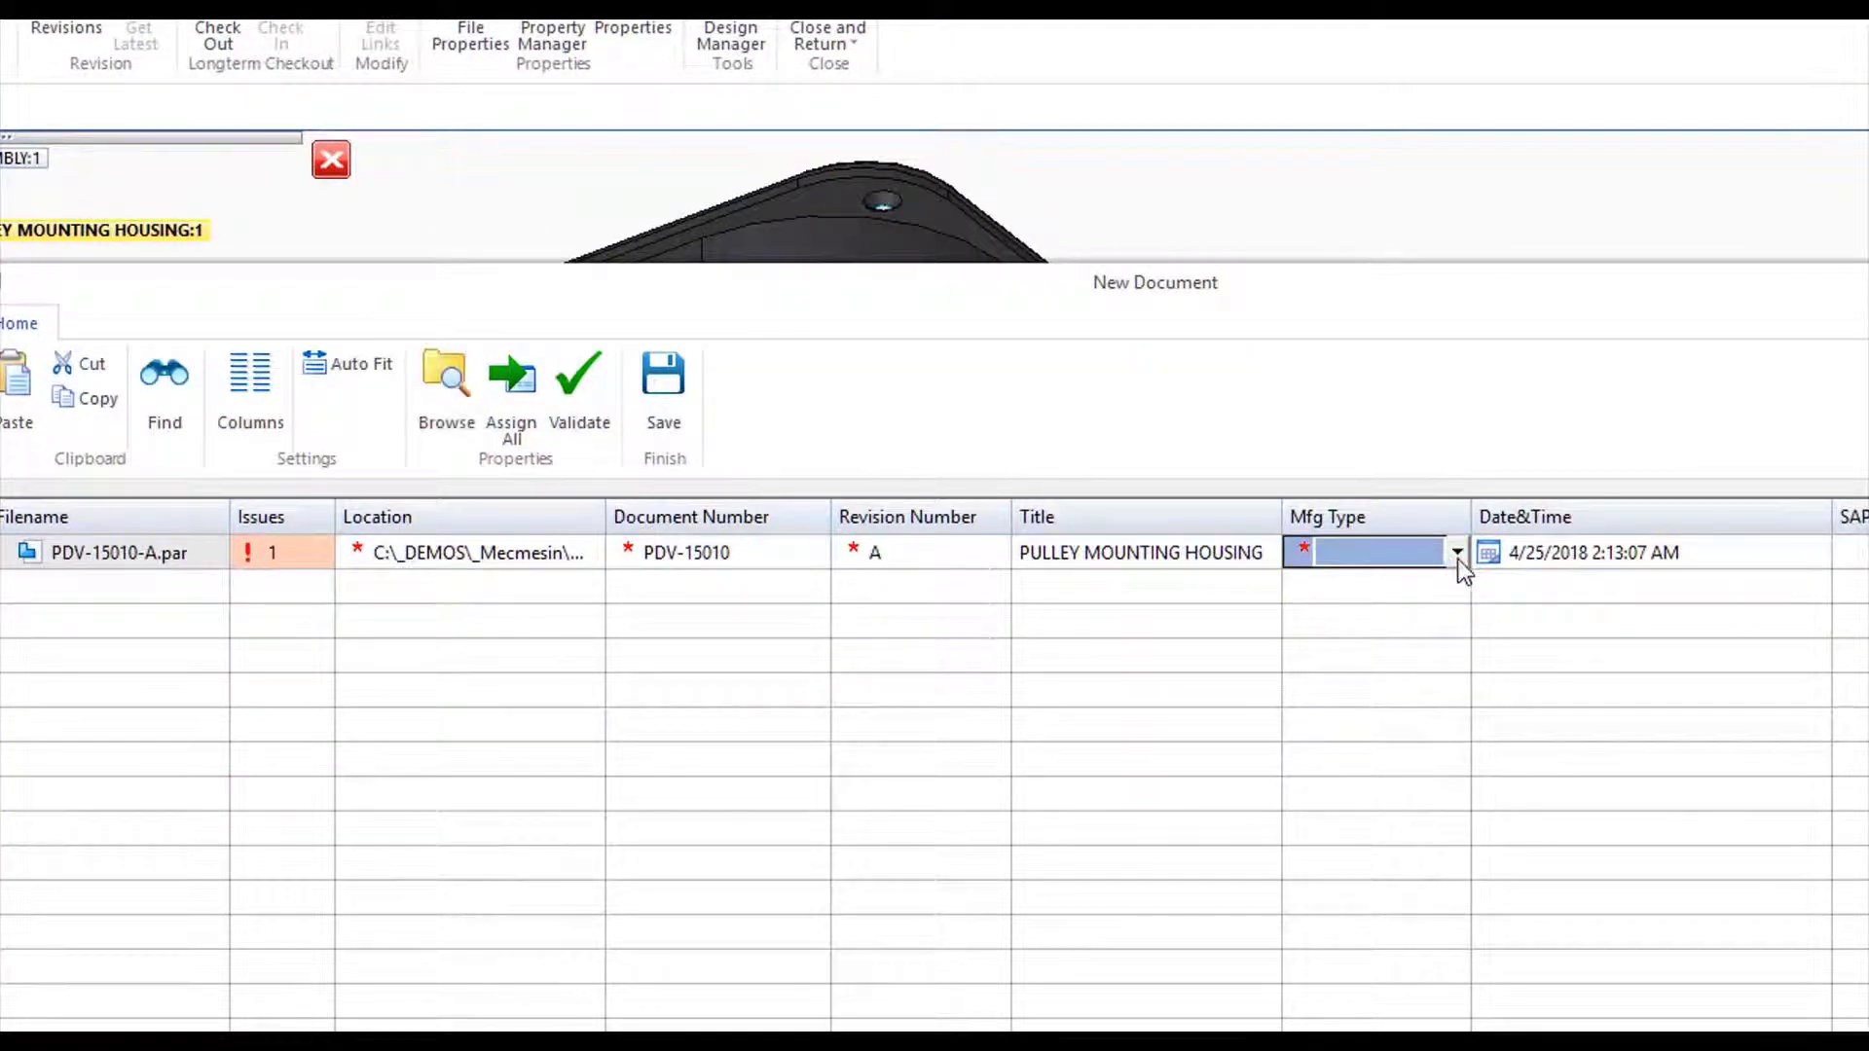
click(1458, 555)
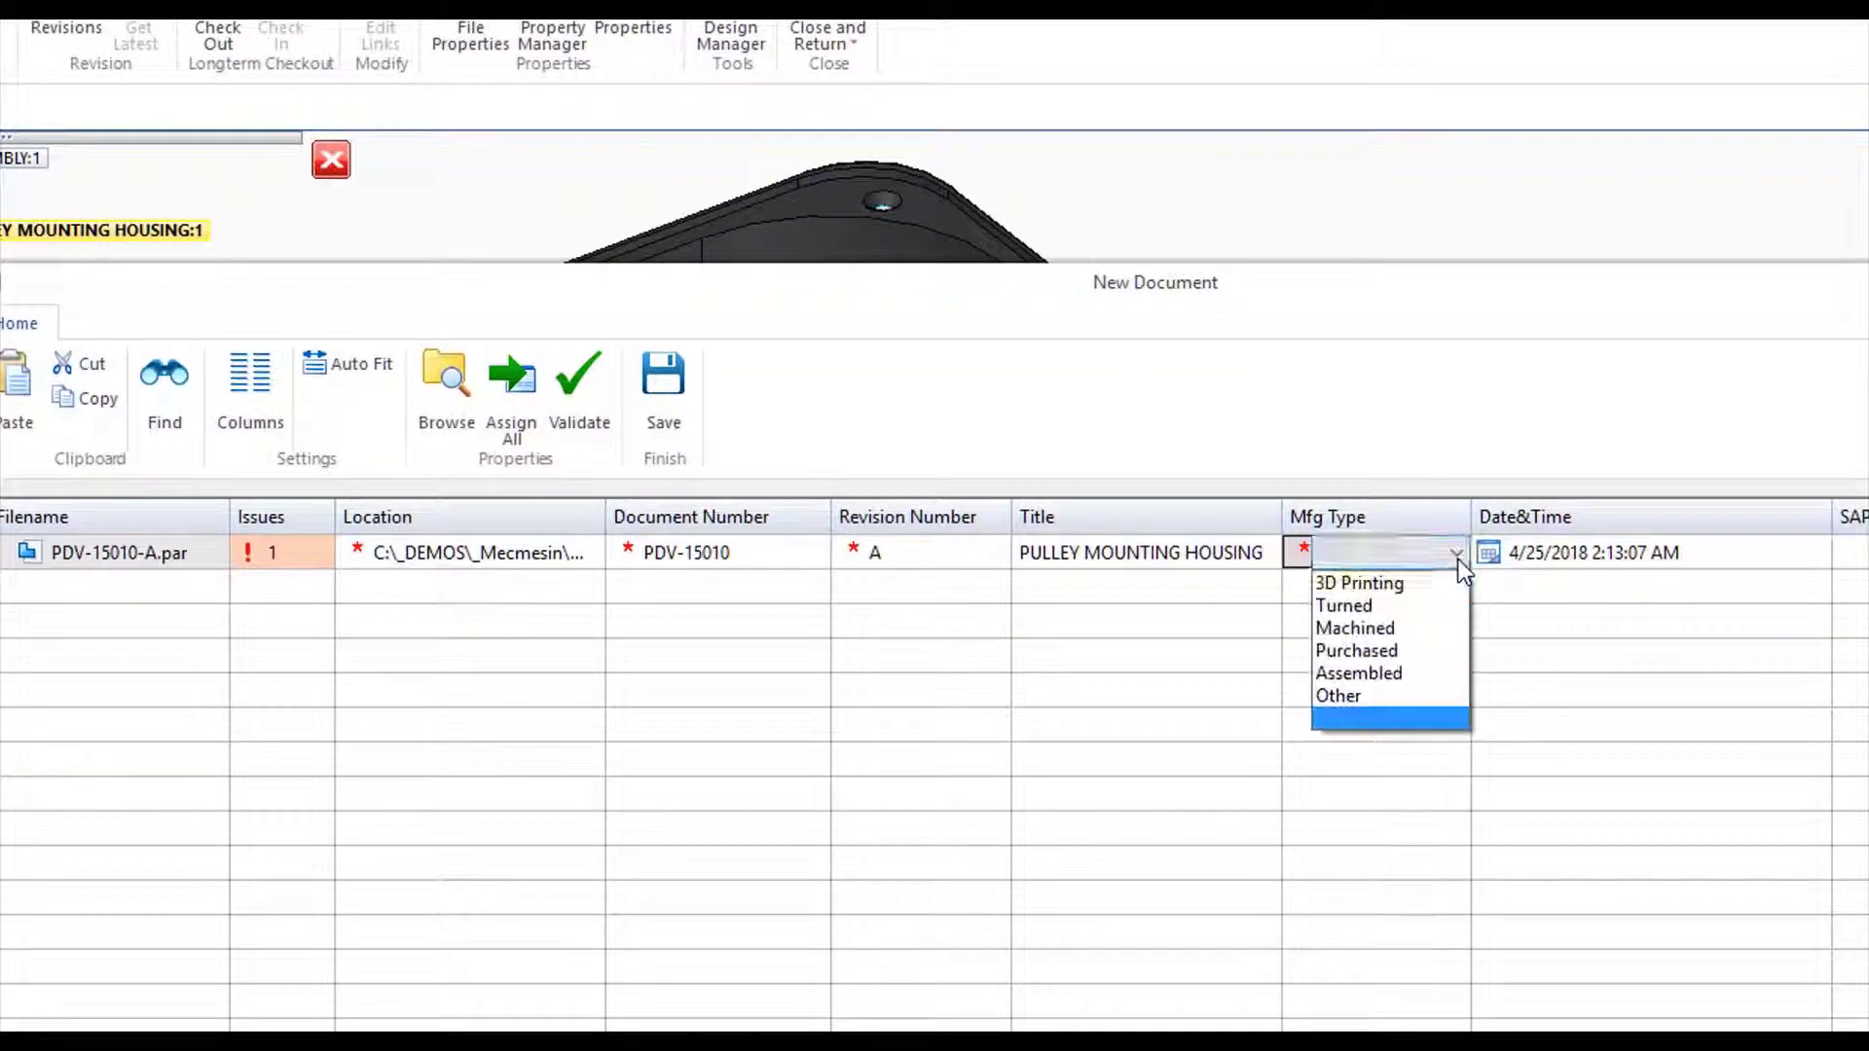
click(1418, 631)
Set the part's Date&Time to April 26, 2018 with the hour changed to 3 PM
click(1635, 551)
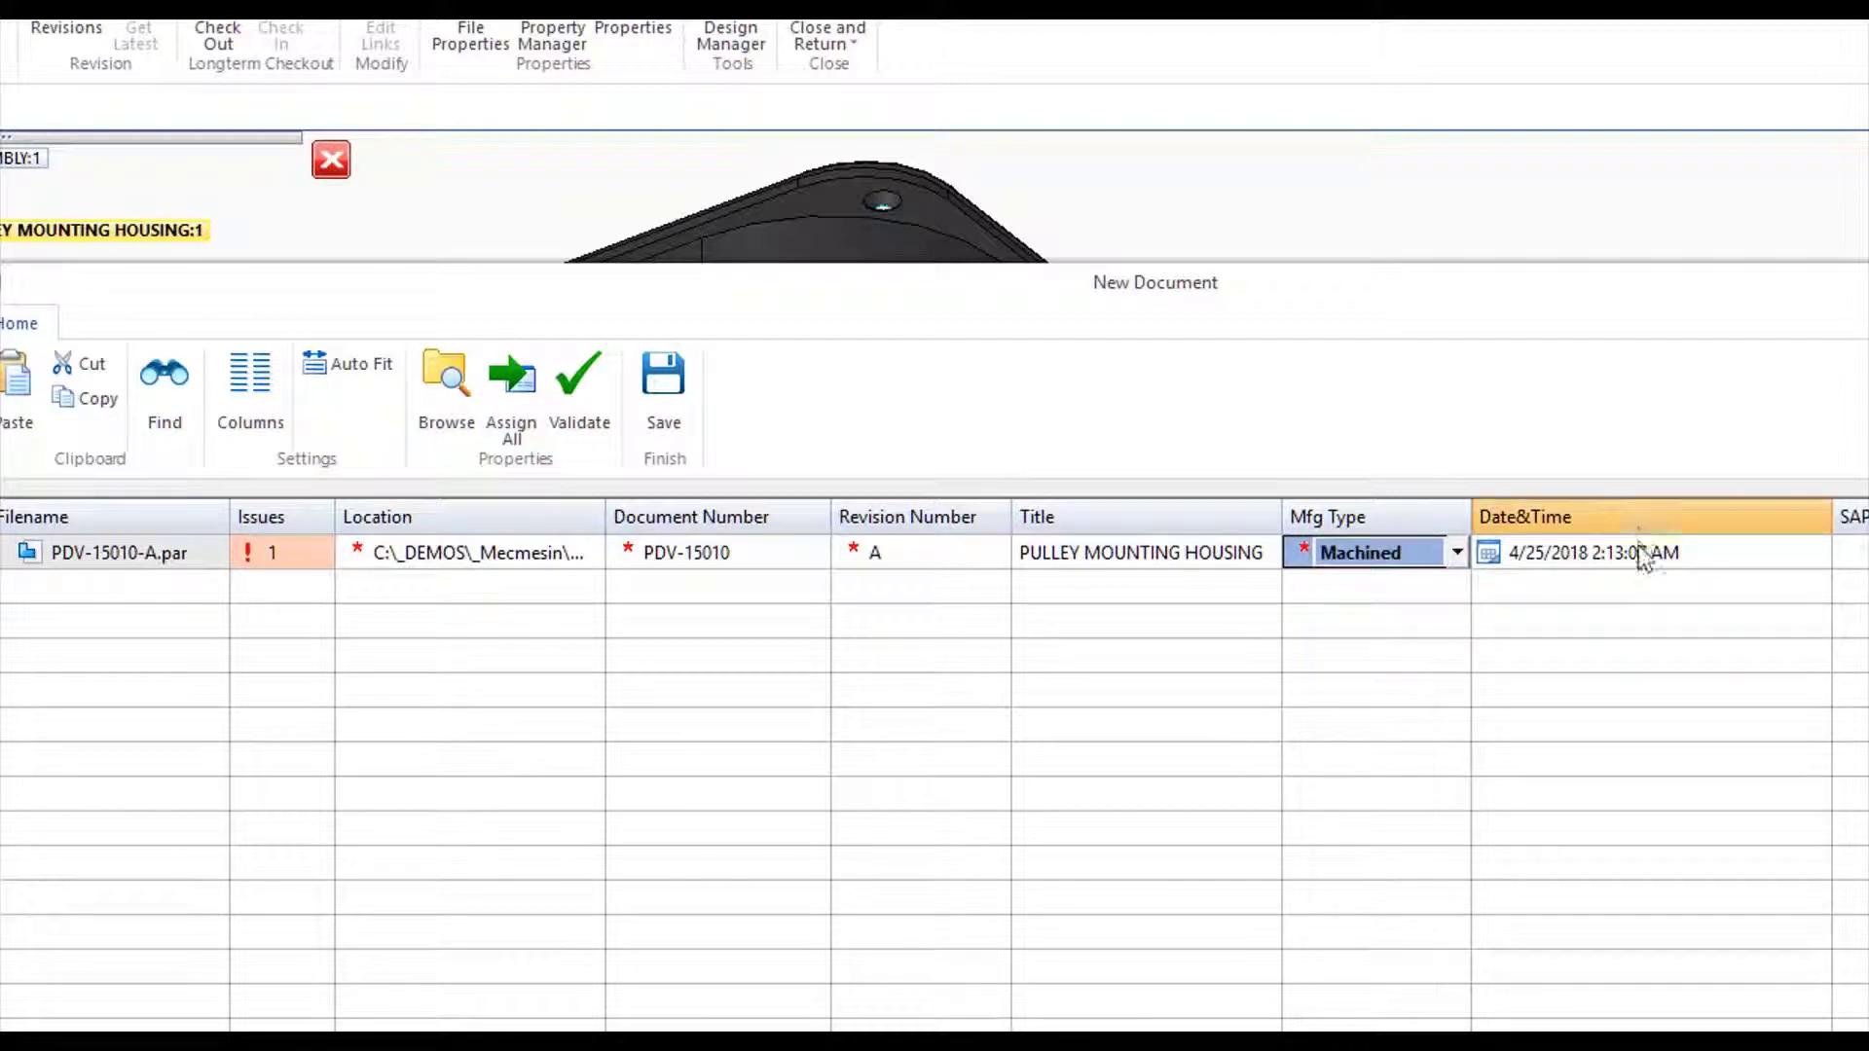
click(1817, 563)
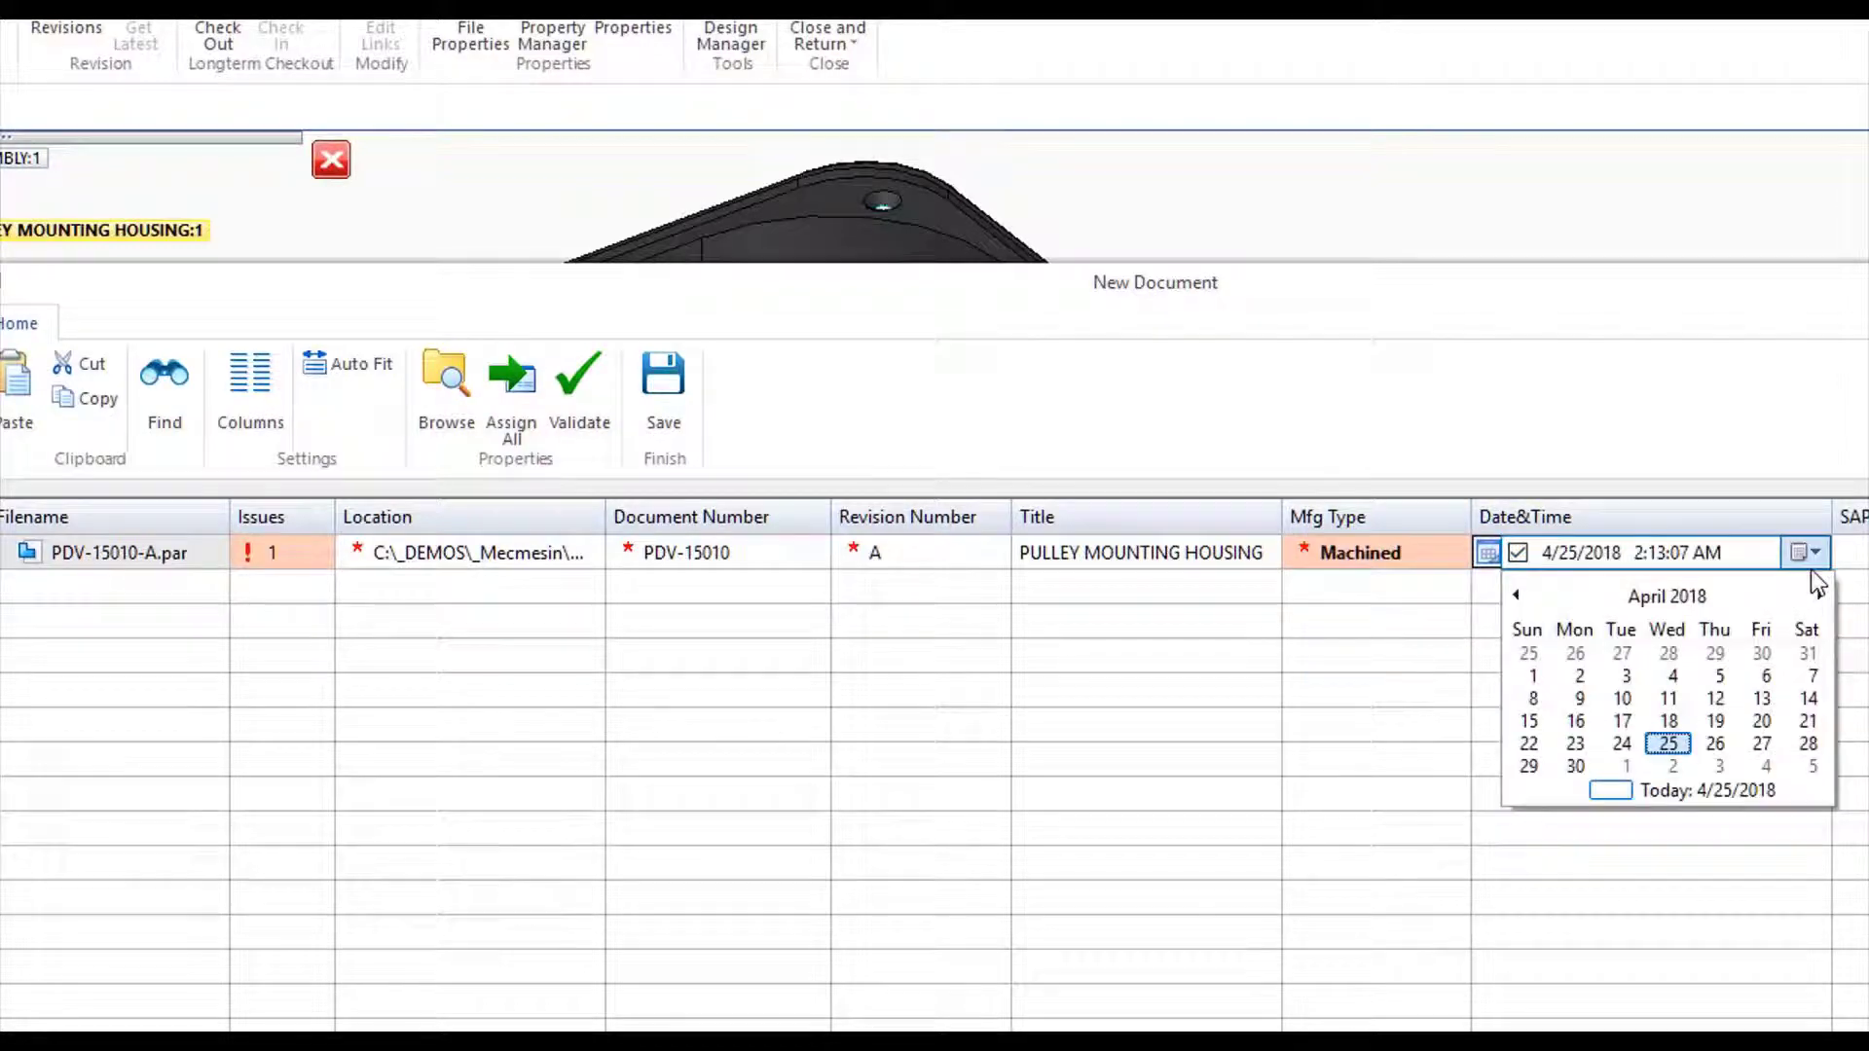
click(1706, 746)
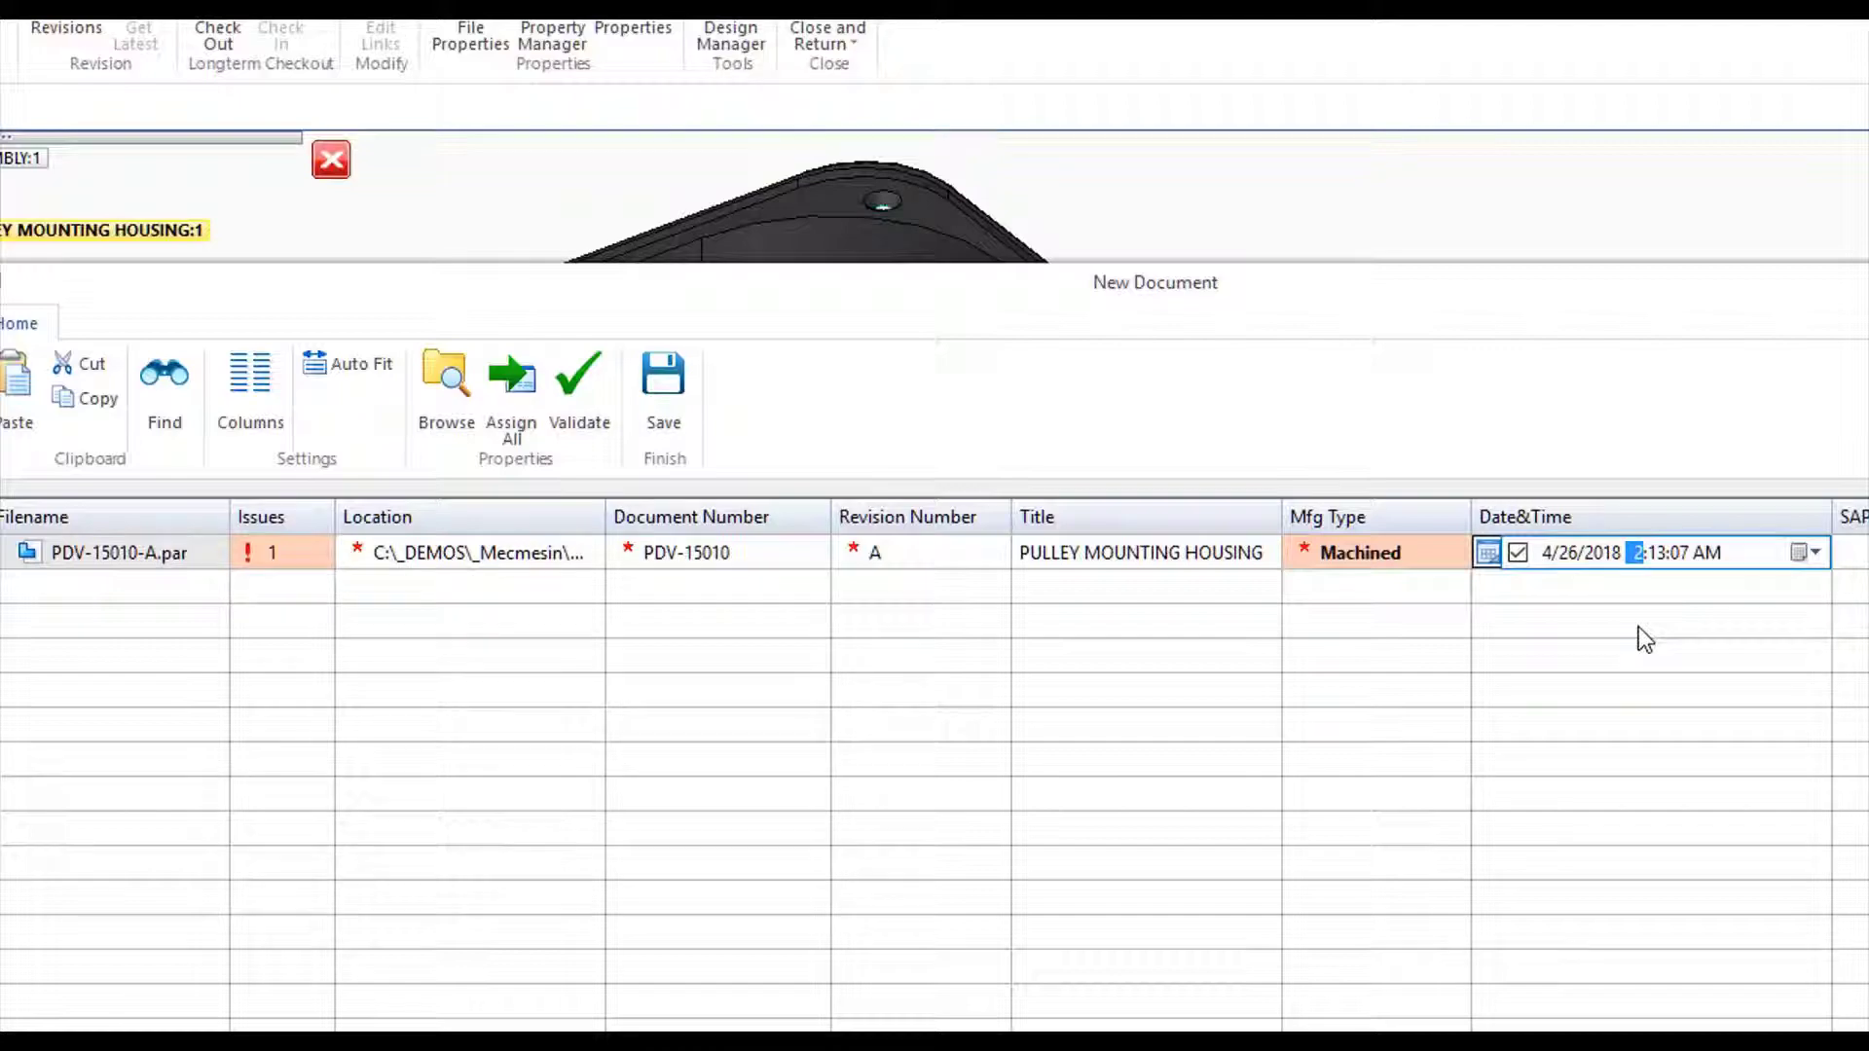
text(3)
key(Return)
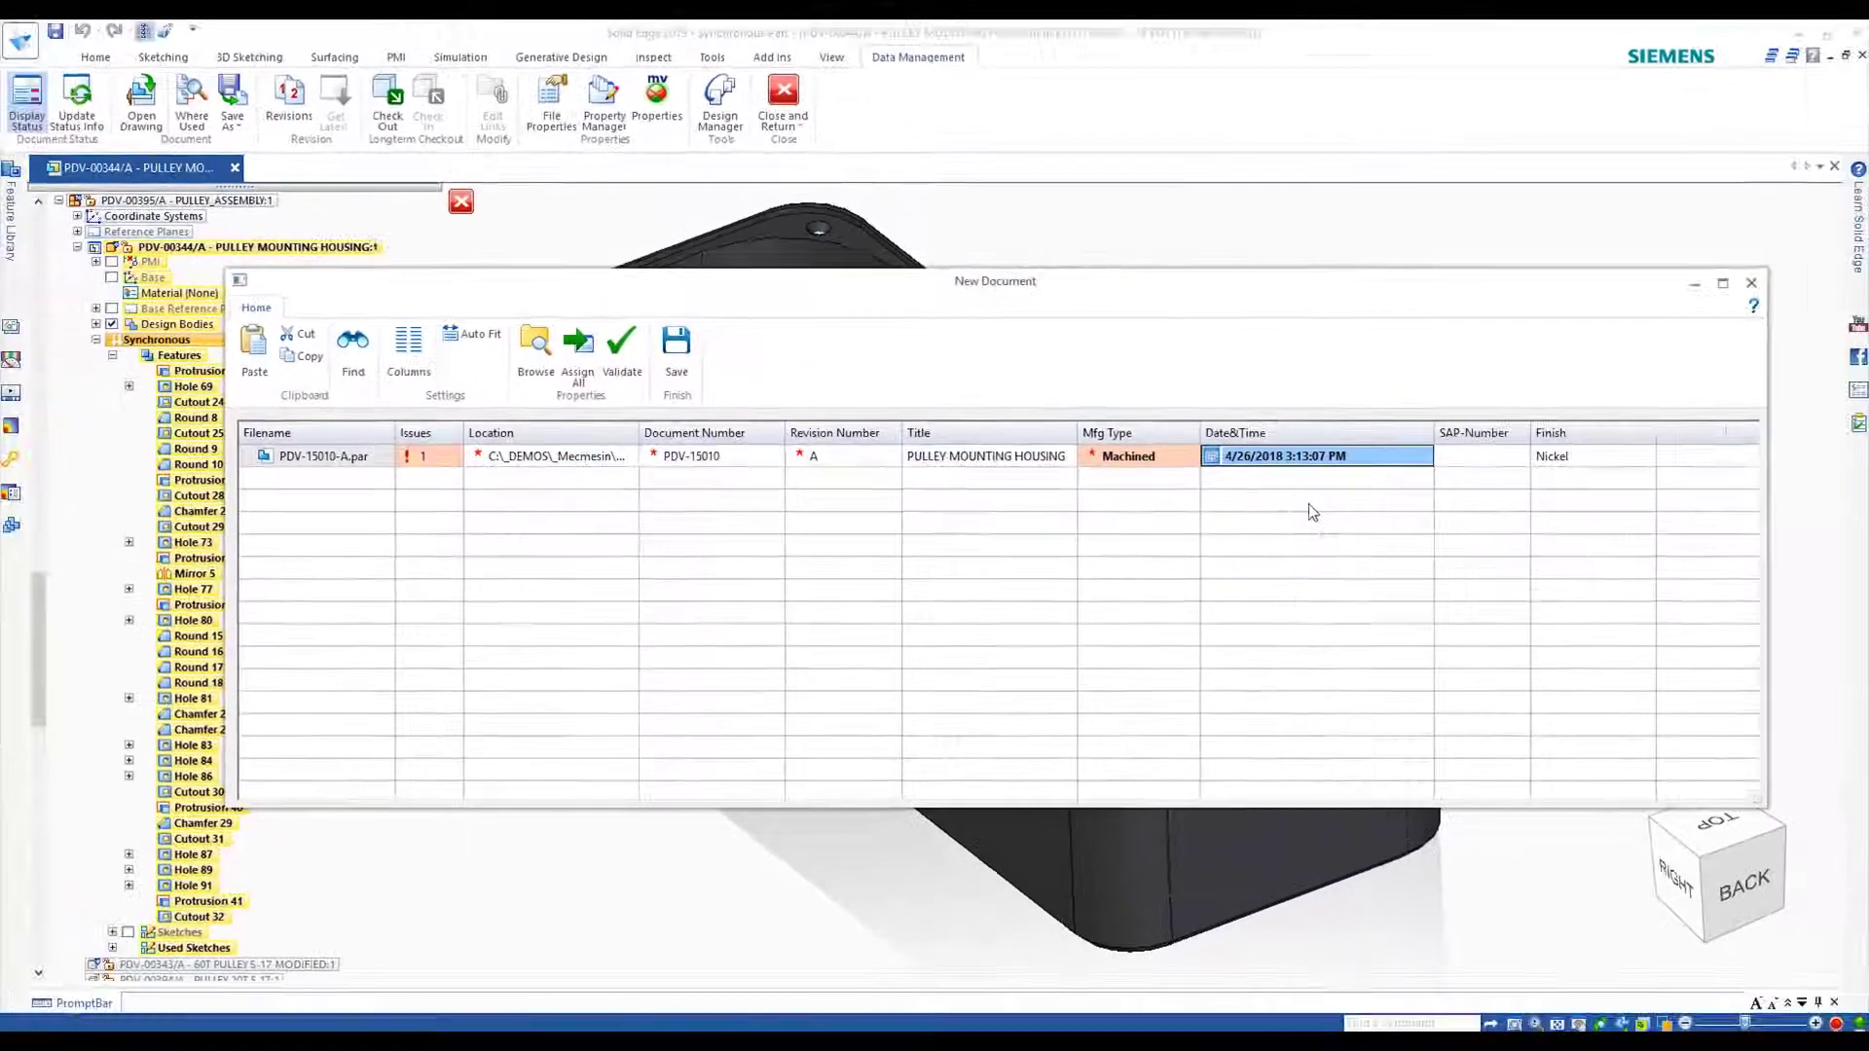
Revalidate, repair the property handler registration via RegSvr32, and close the diagnostic tool
click(620, 367)
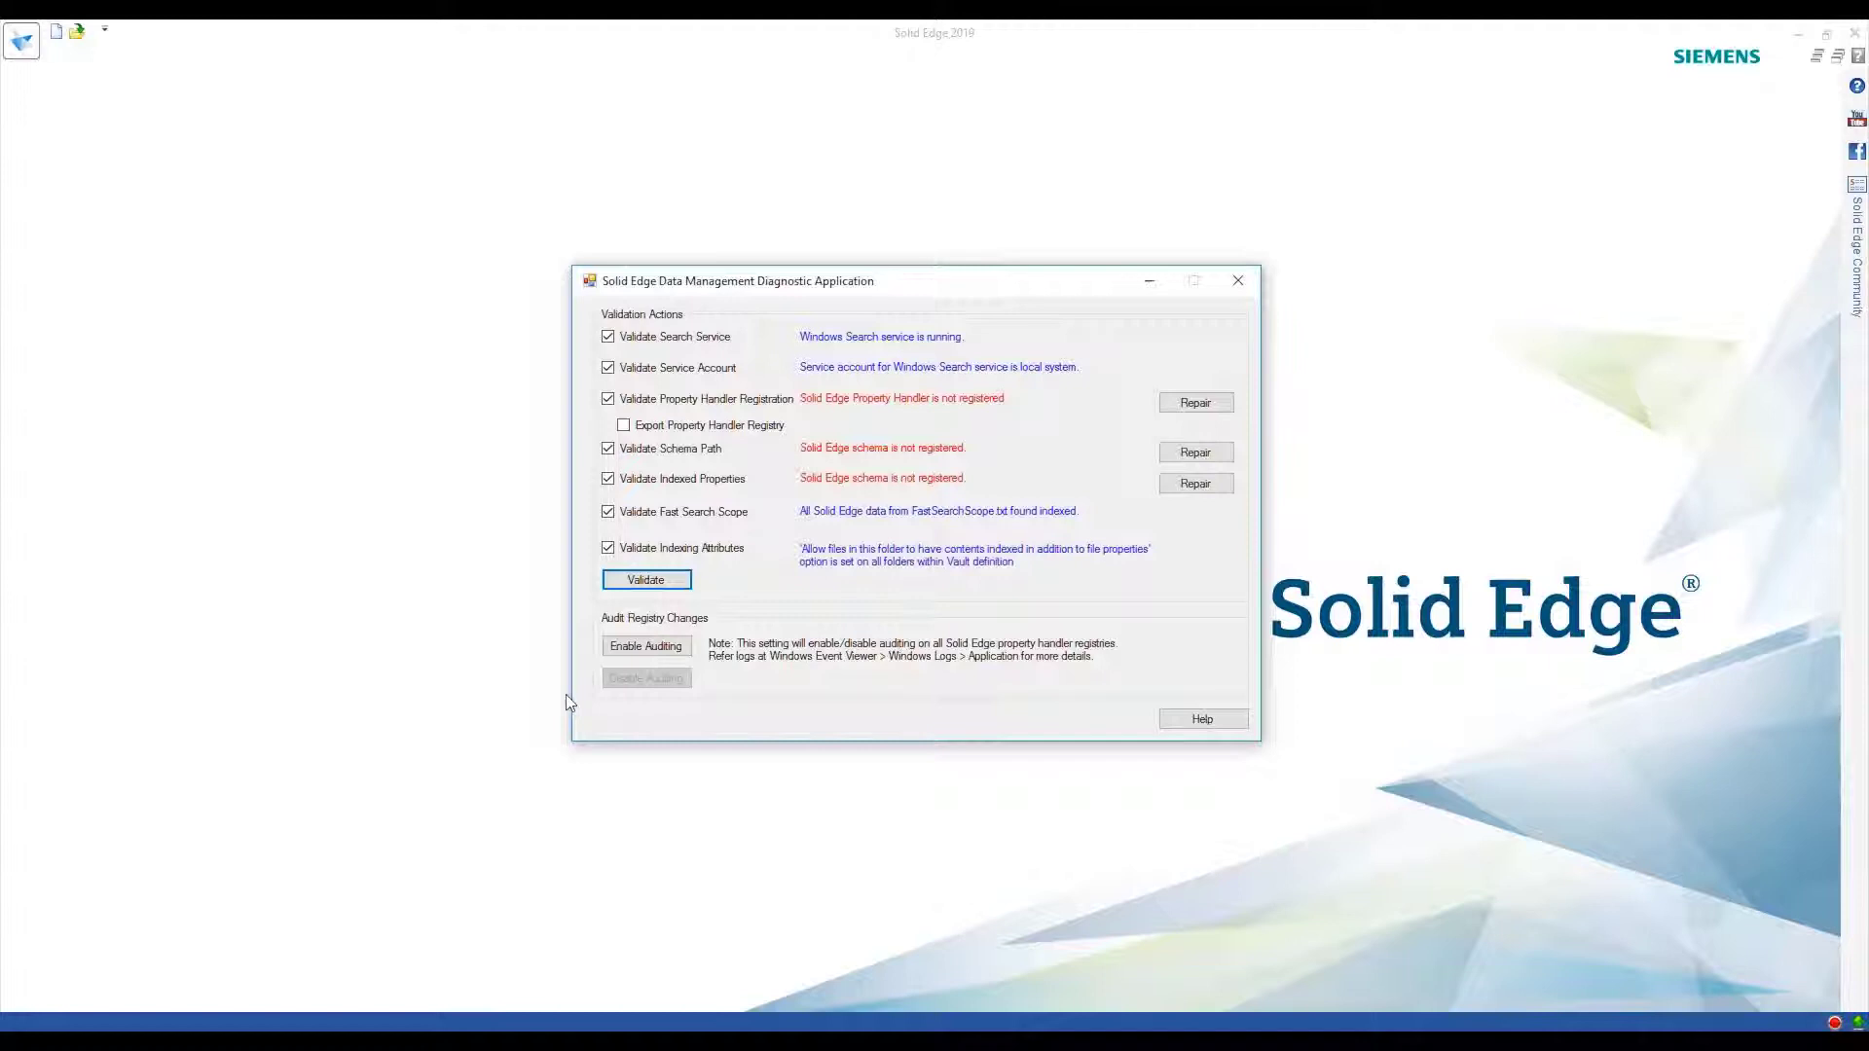
click(1195, 403)
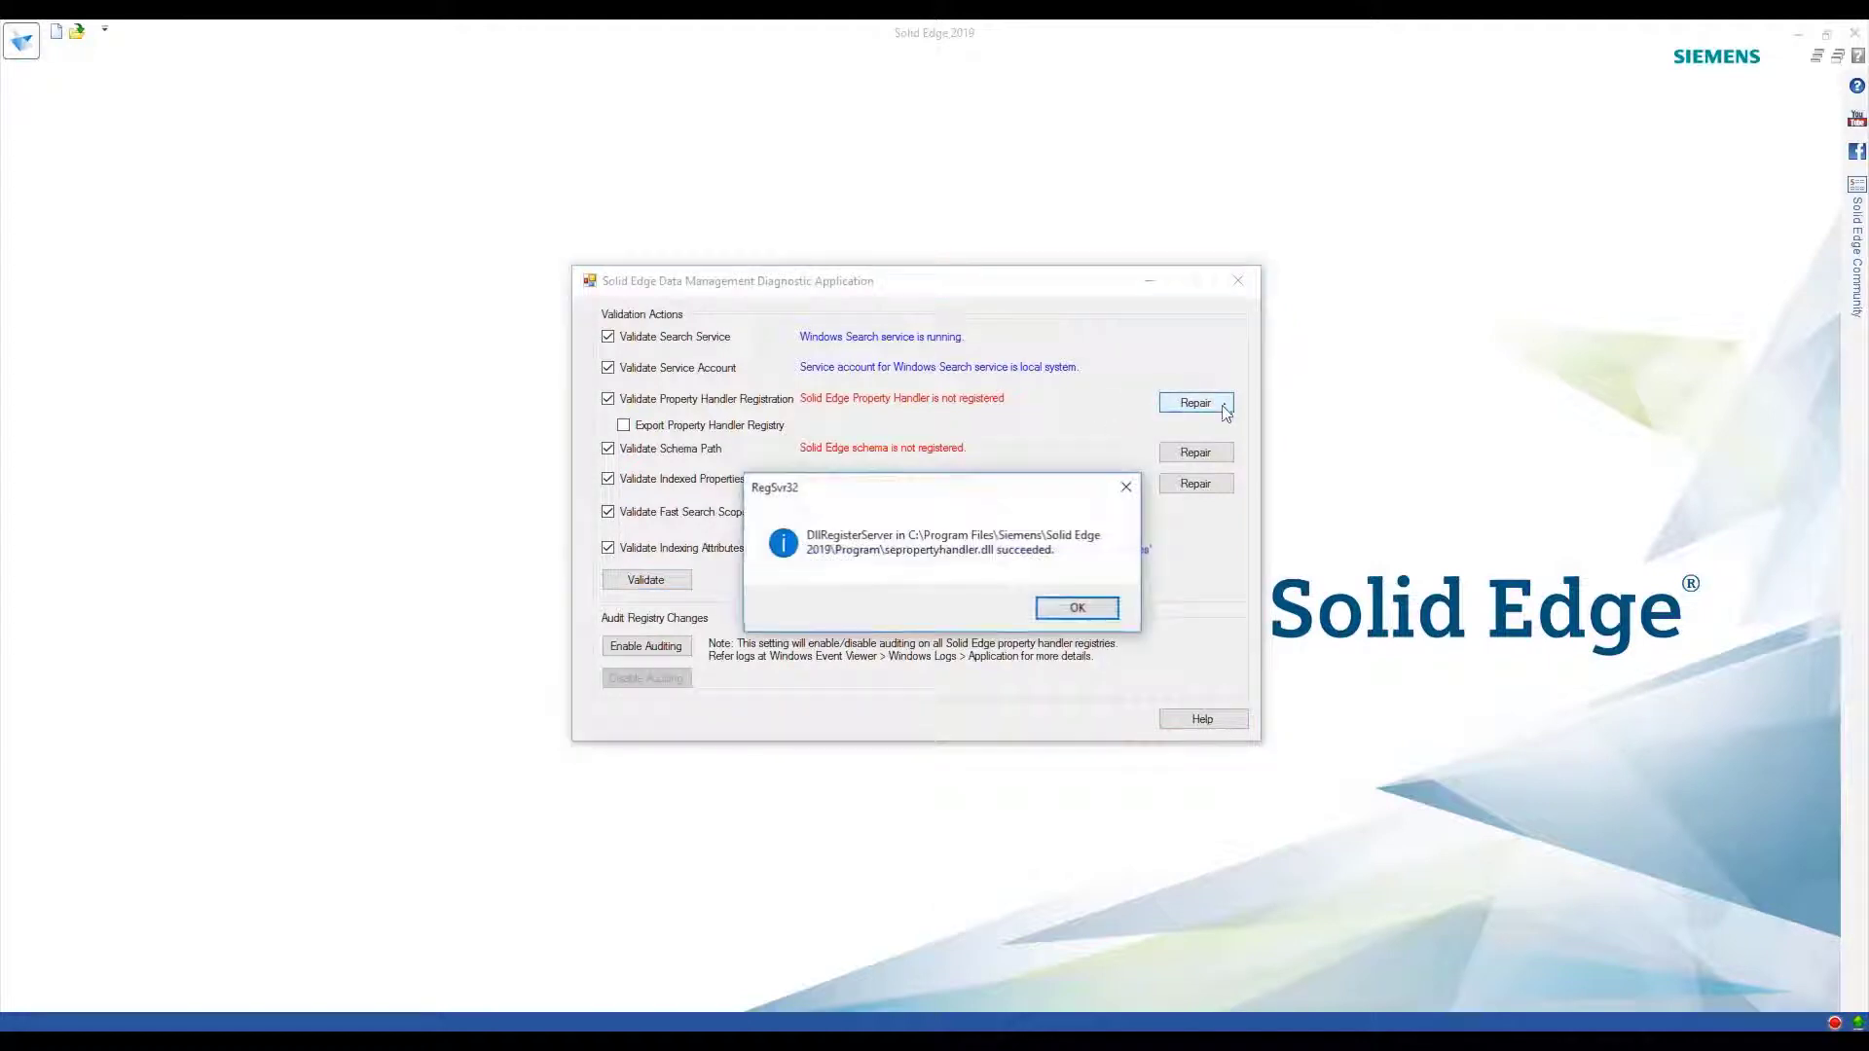
click(1110, 615)
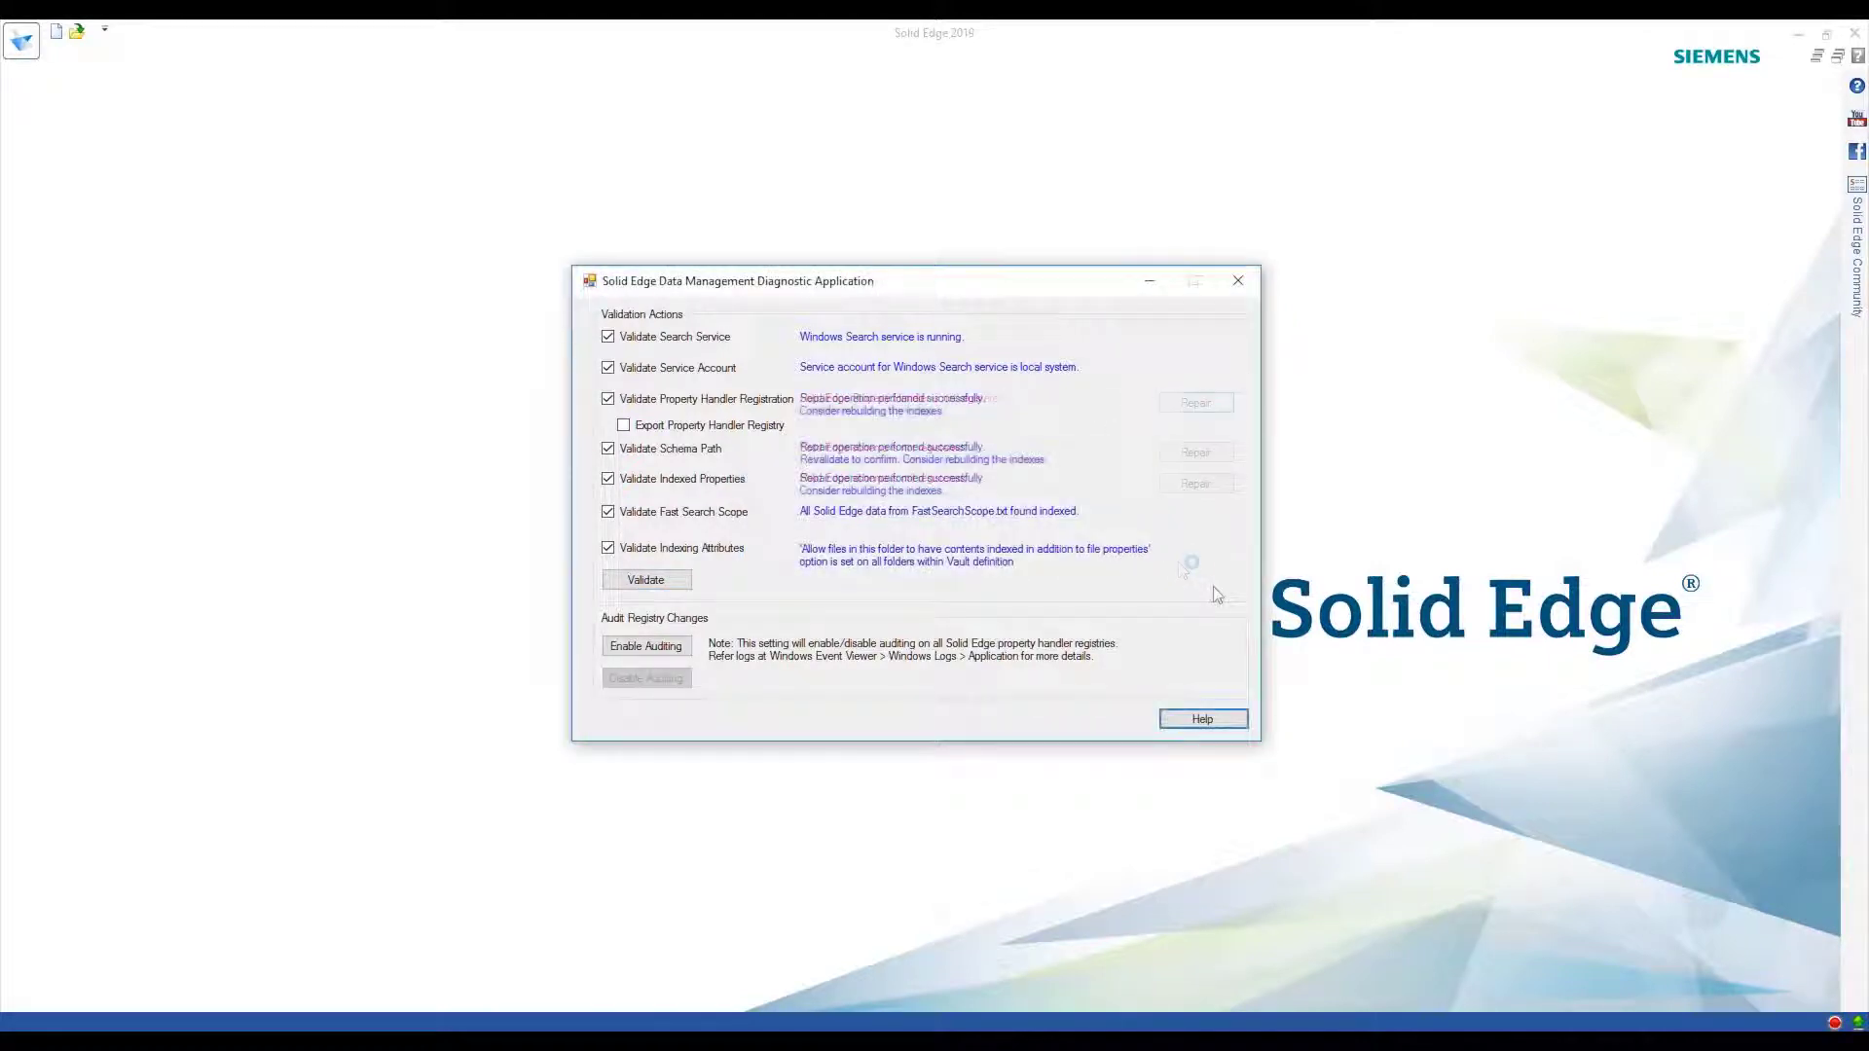
click(1237, 285)
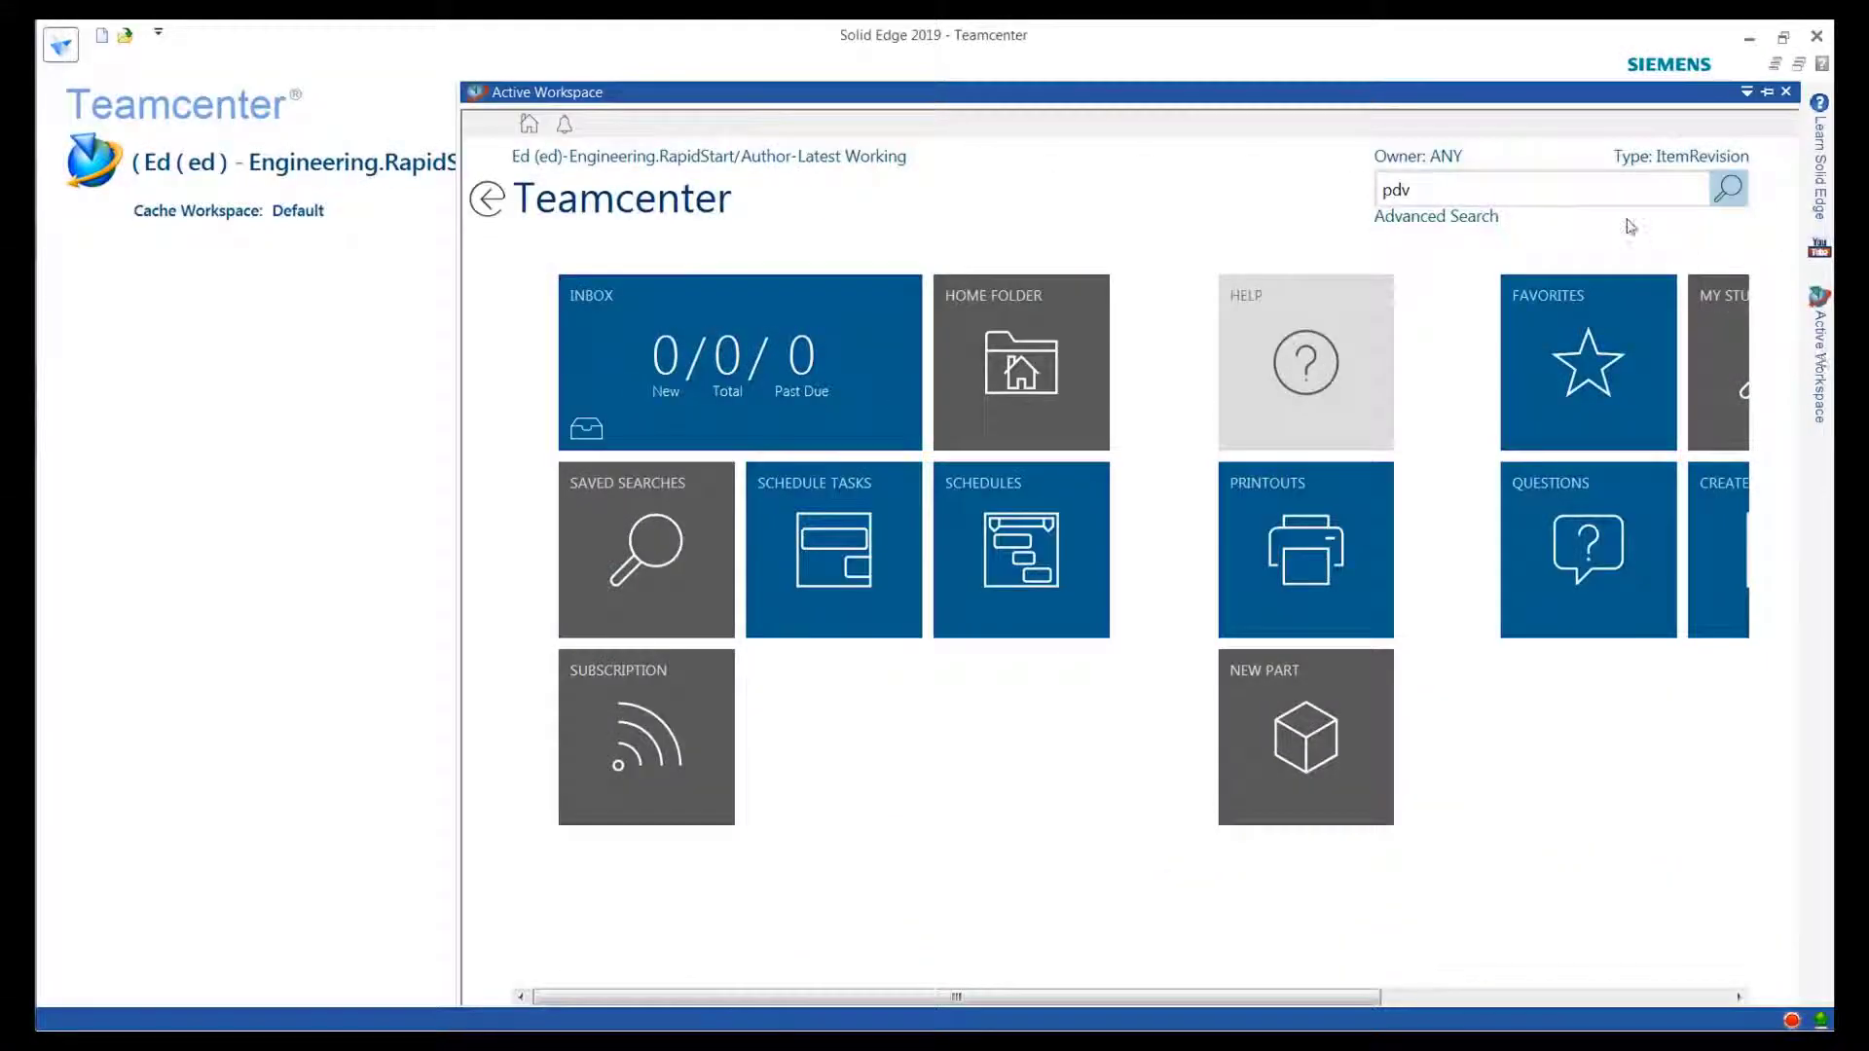
Search 'pdv' and load CAROUSEL TRAY FOA (PDV-01000/A) into Solid Edge as the 40 mm member
click(1729, 190)
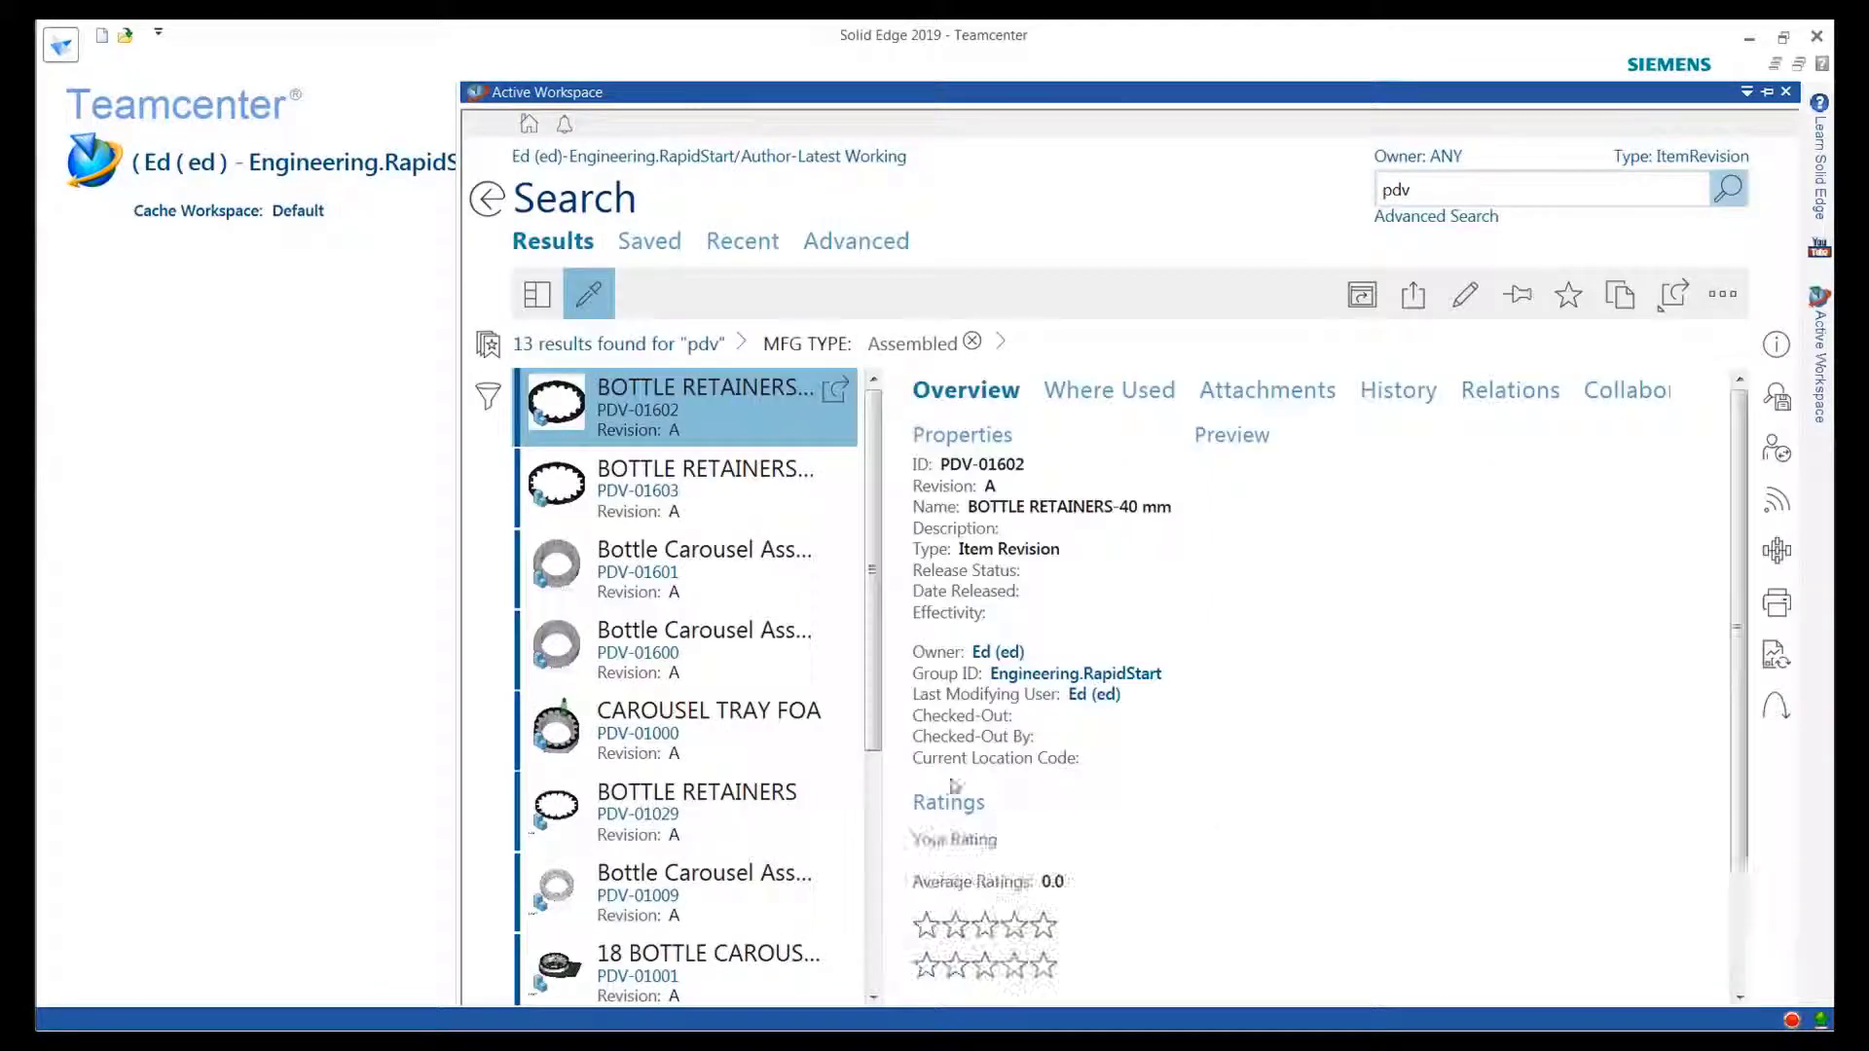
click(740, 750)
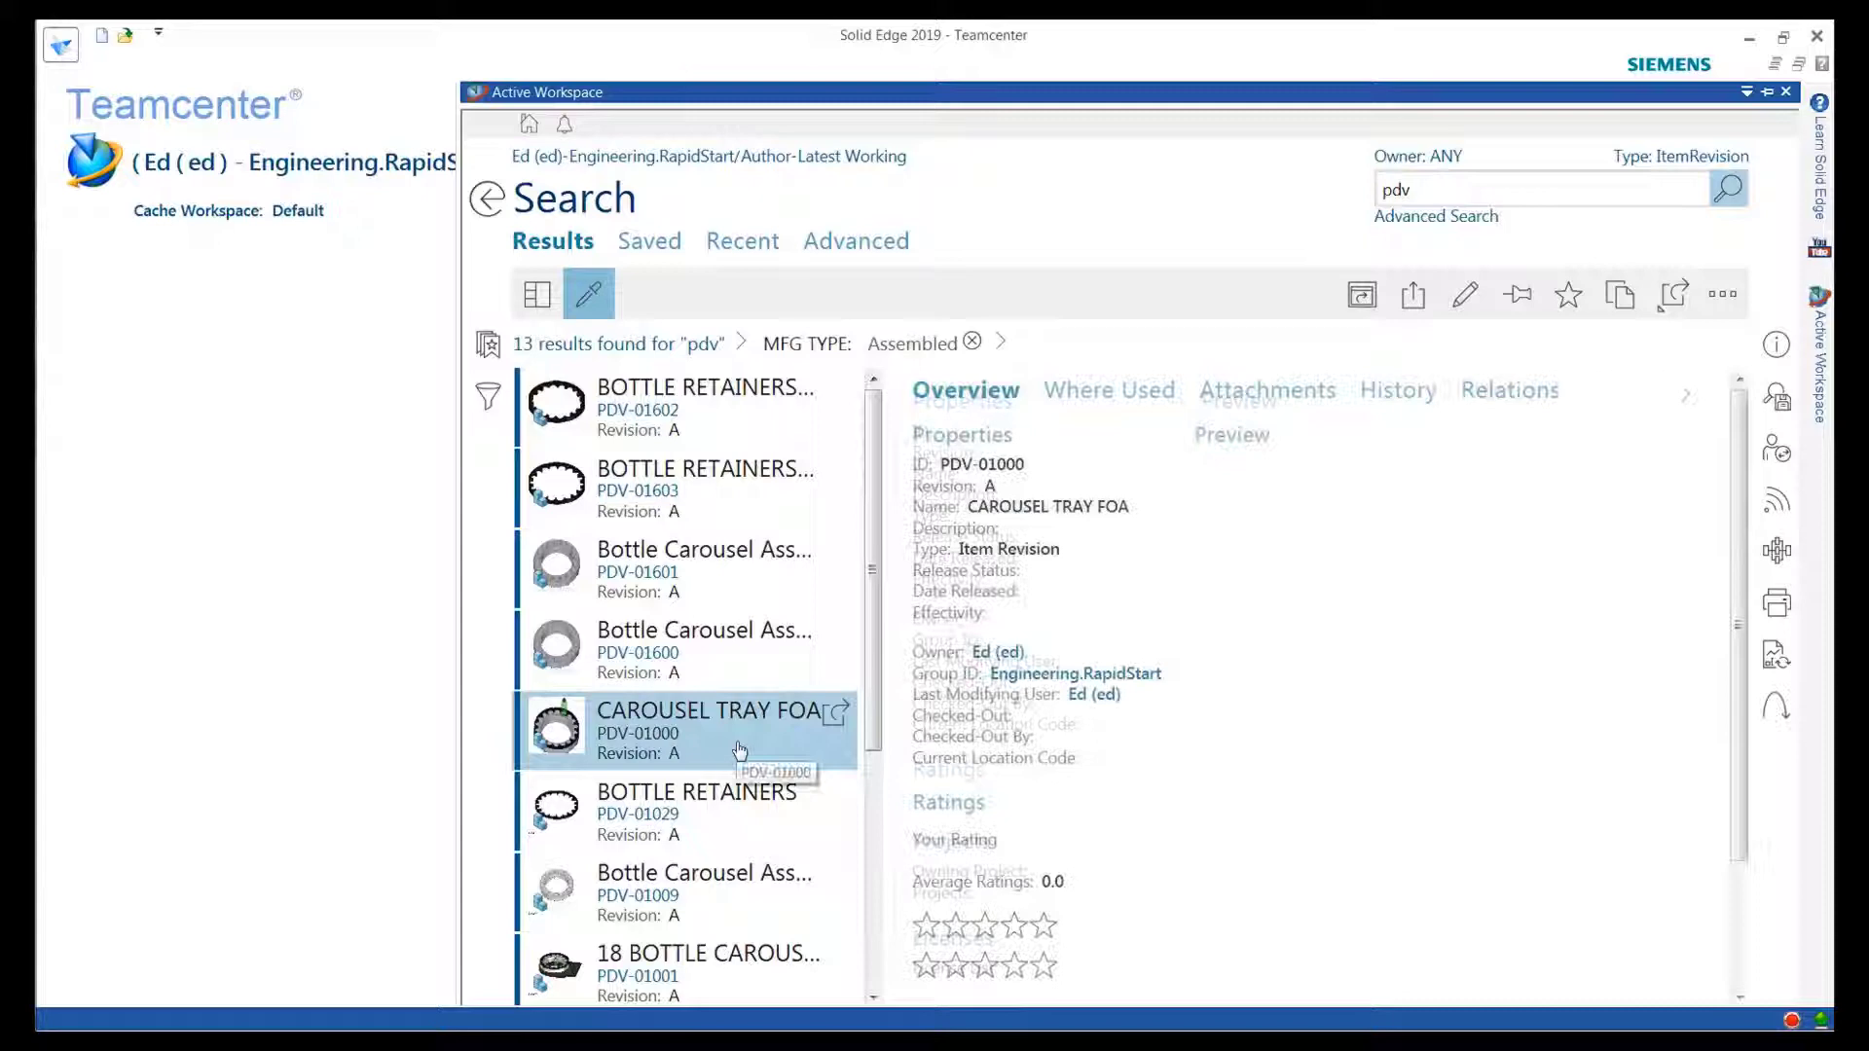
drag(740, 749, 306, 740)
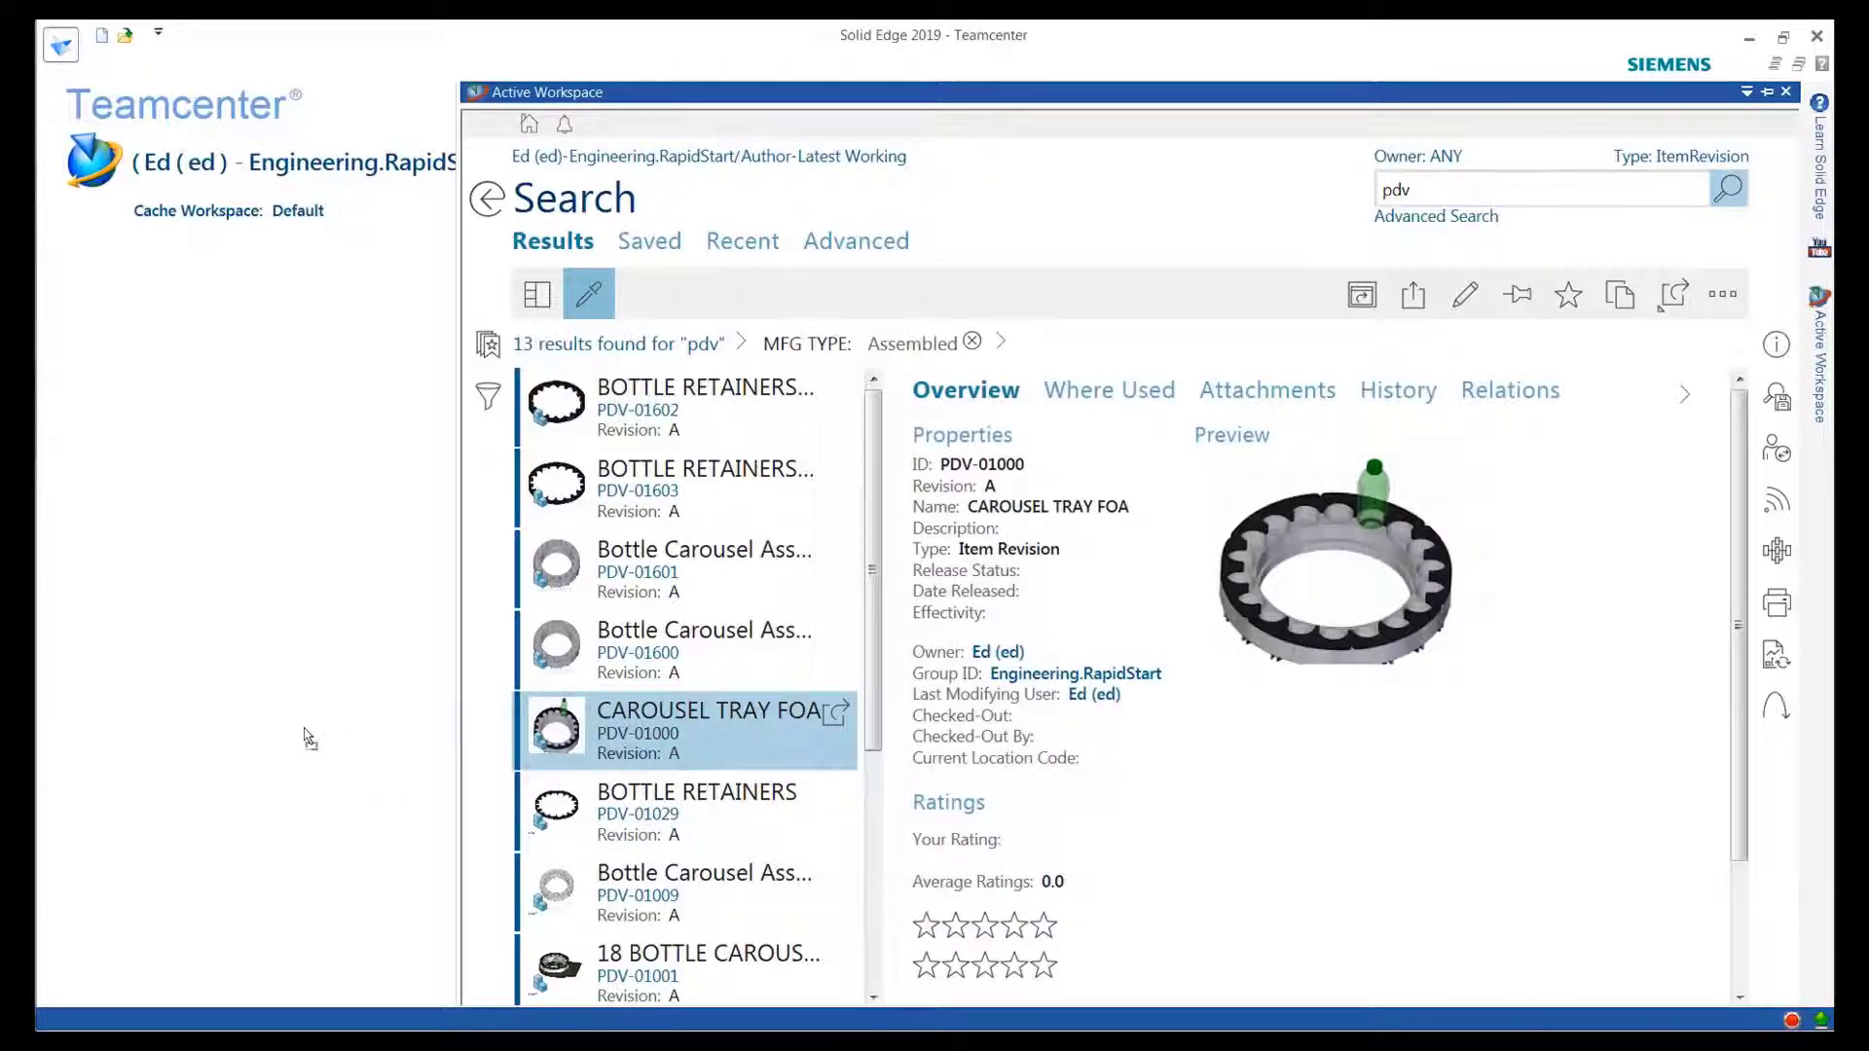
key(Return)
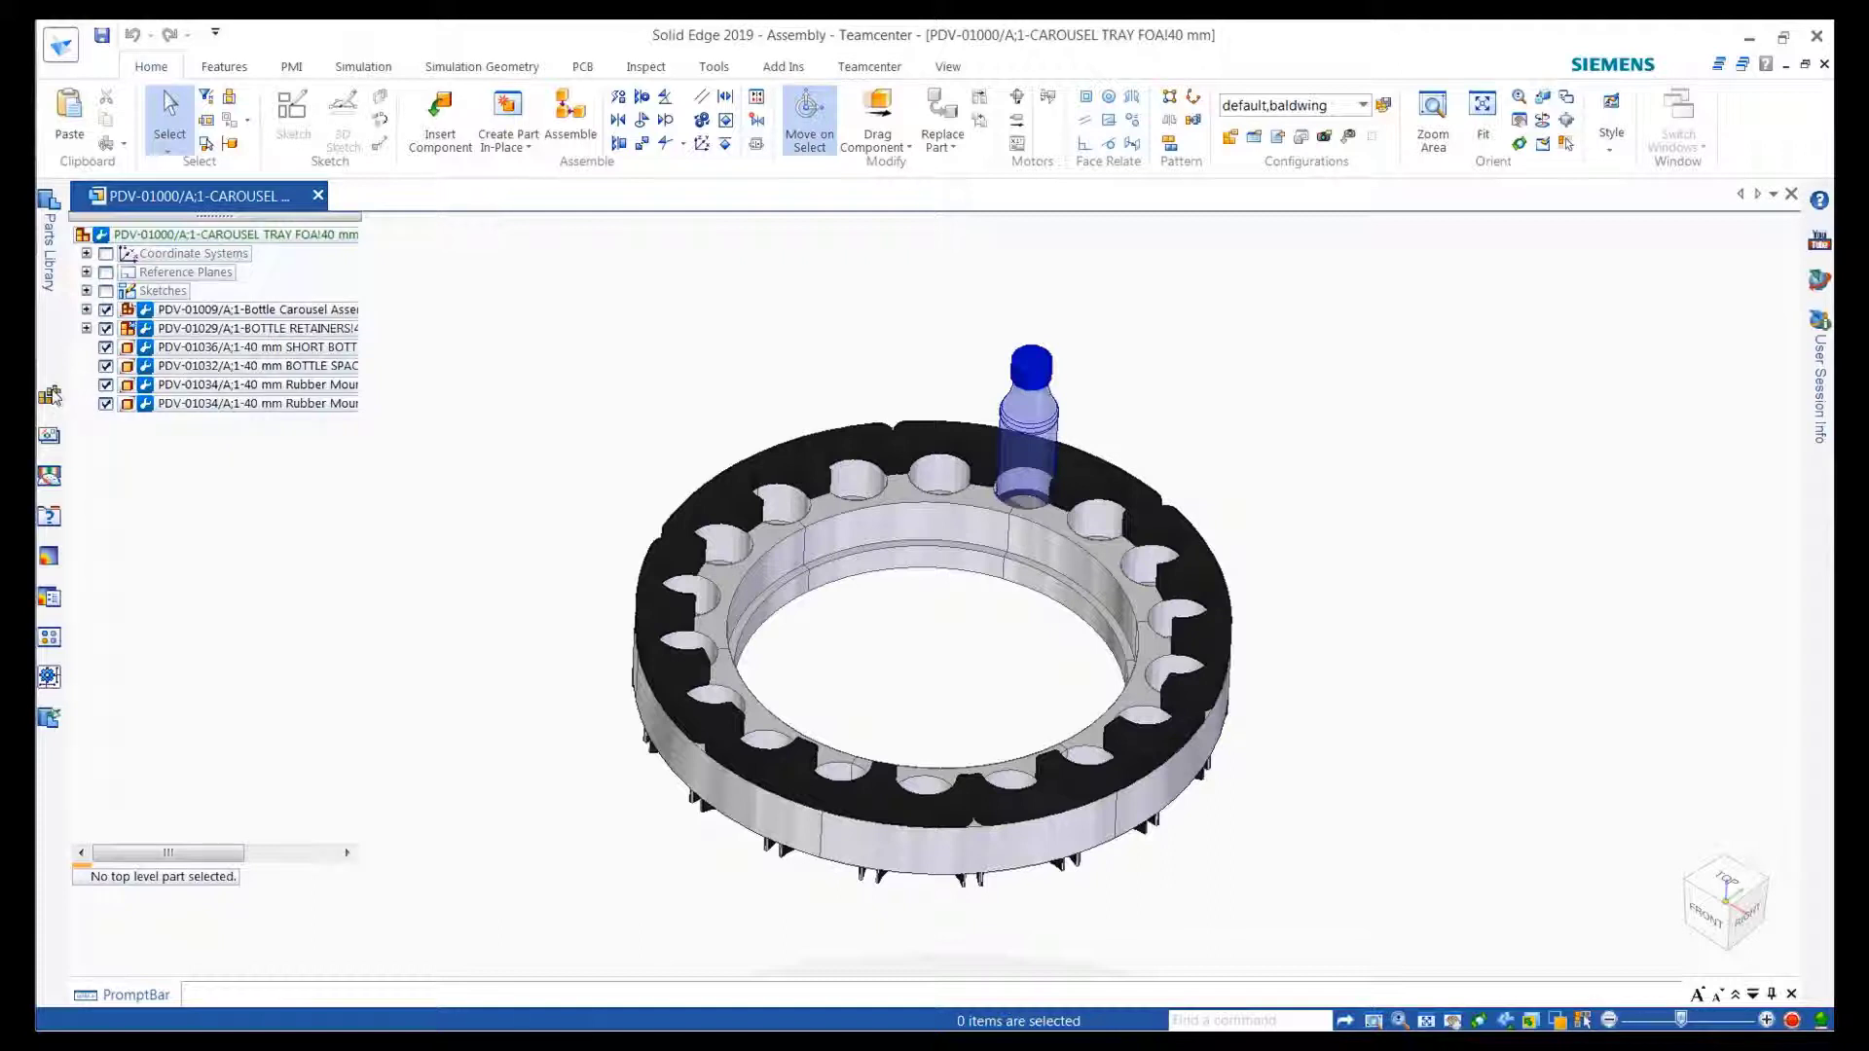
Switch the carousel tray to its 50 mm alternate assembly member
click(50, 396)
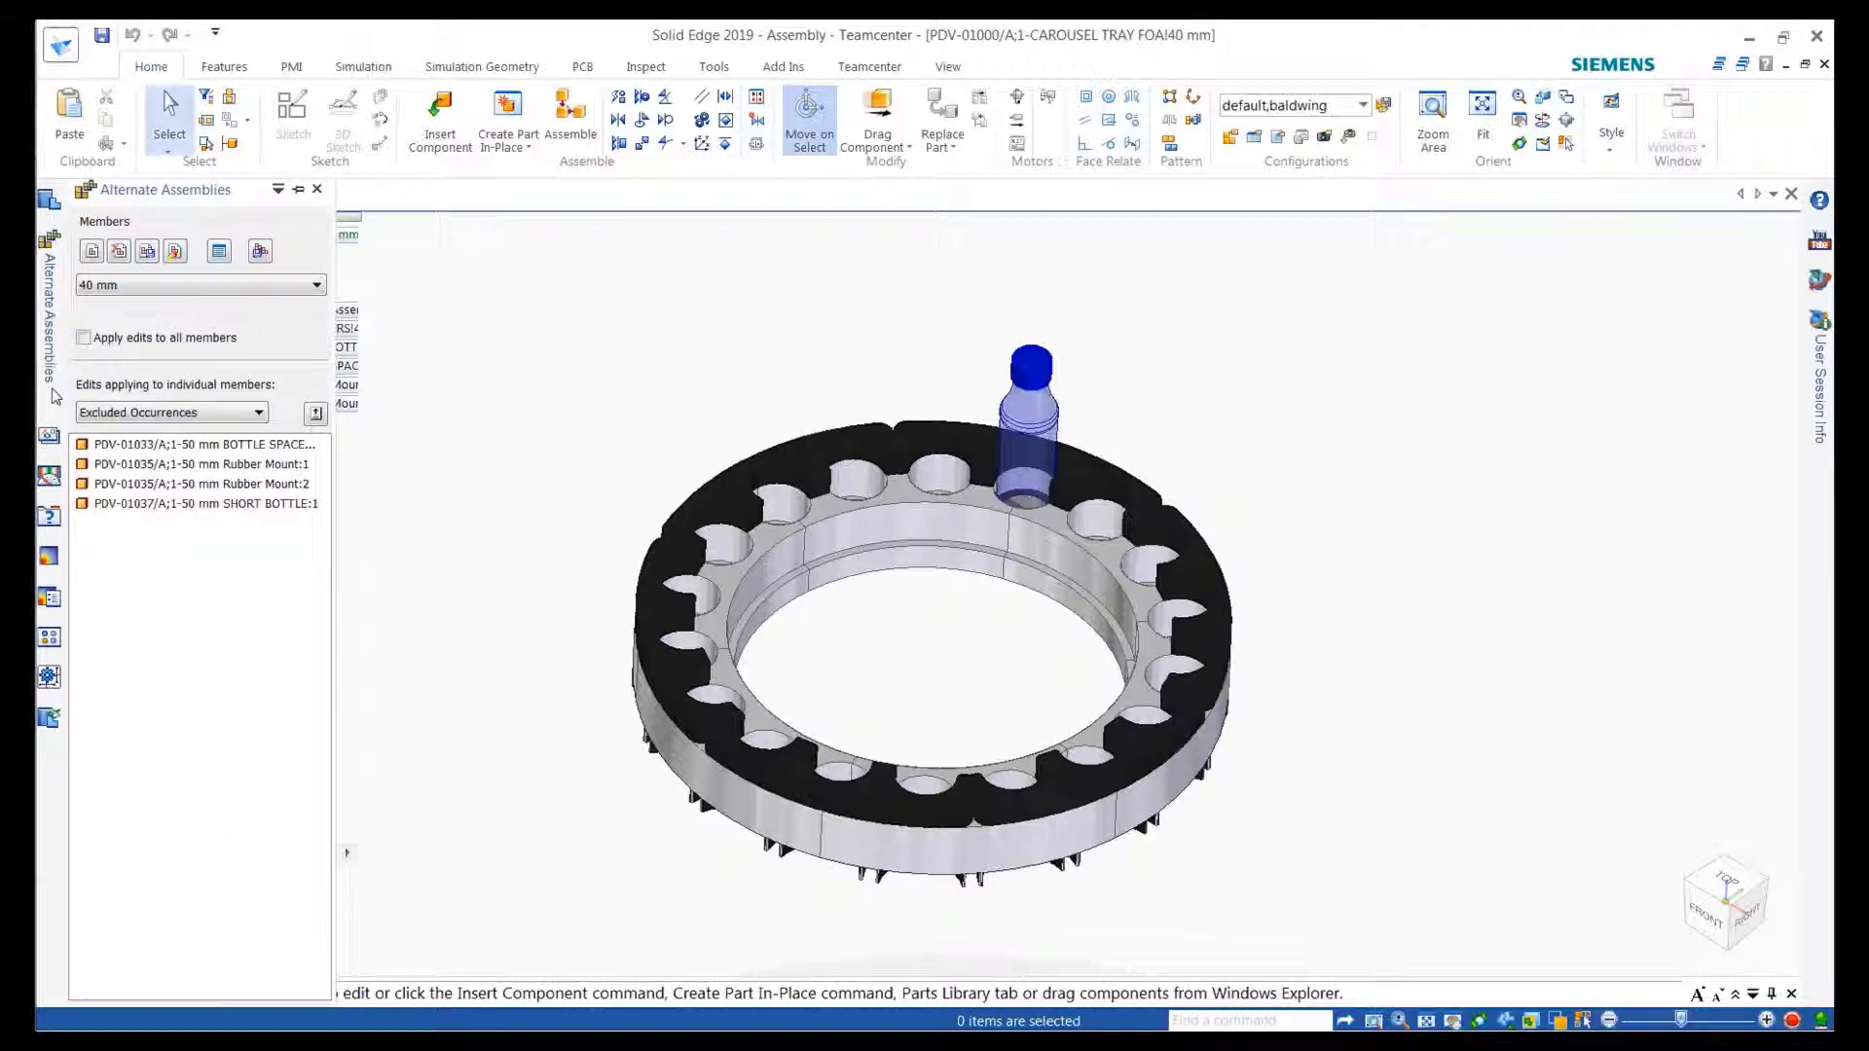
click(155, 285)
click(160, 308)
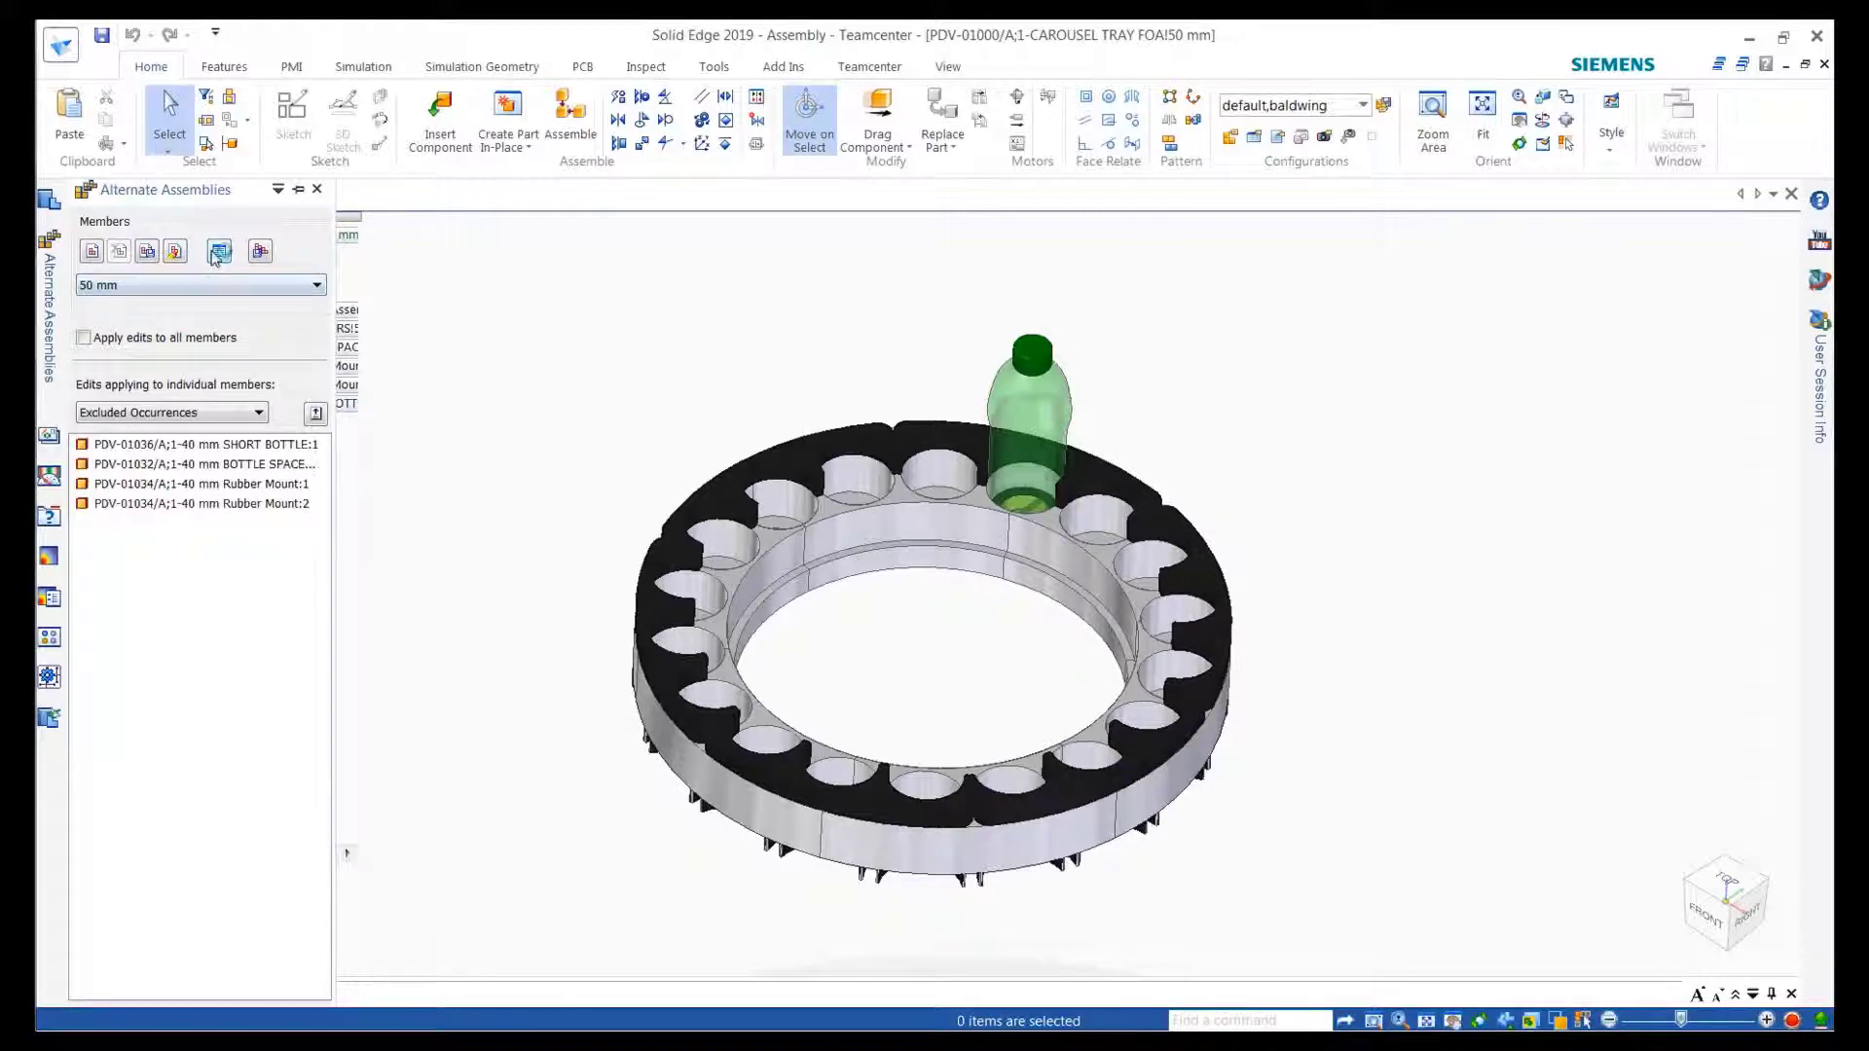
Select the 40 mm and 50 mm columns in the Alternate Assemblies Table and publish them, saving first
click(220, 252)
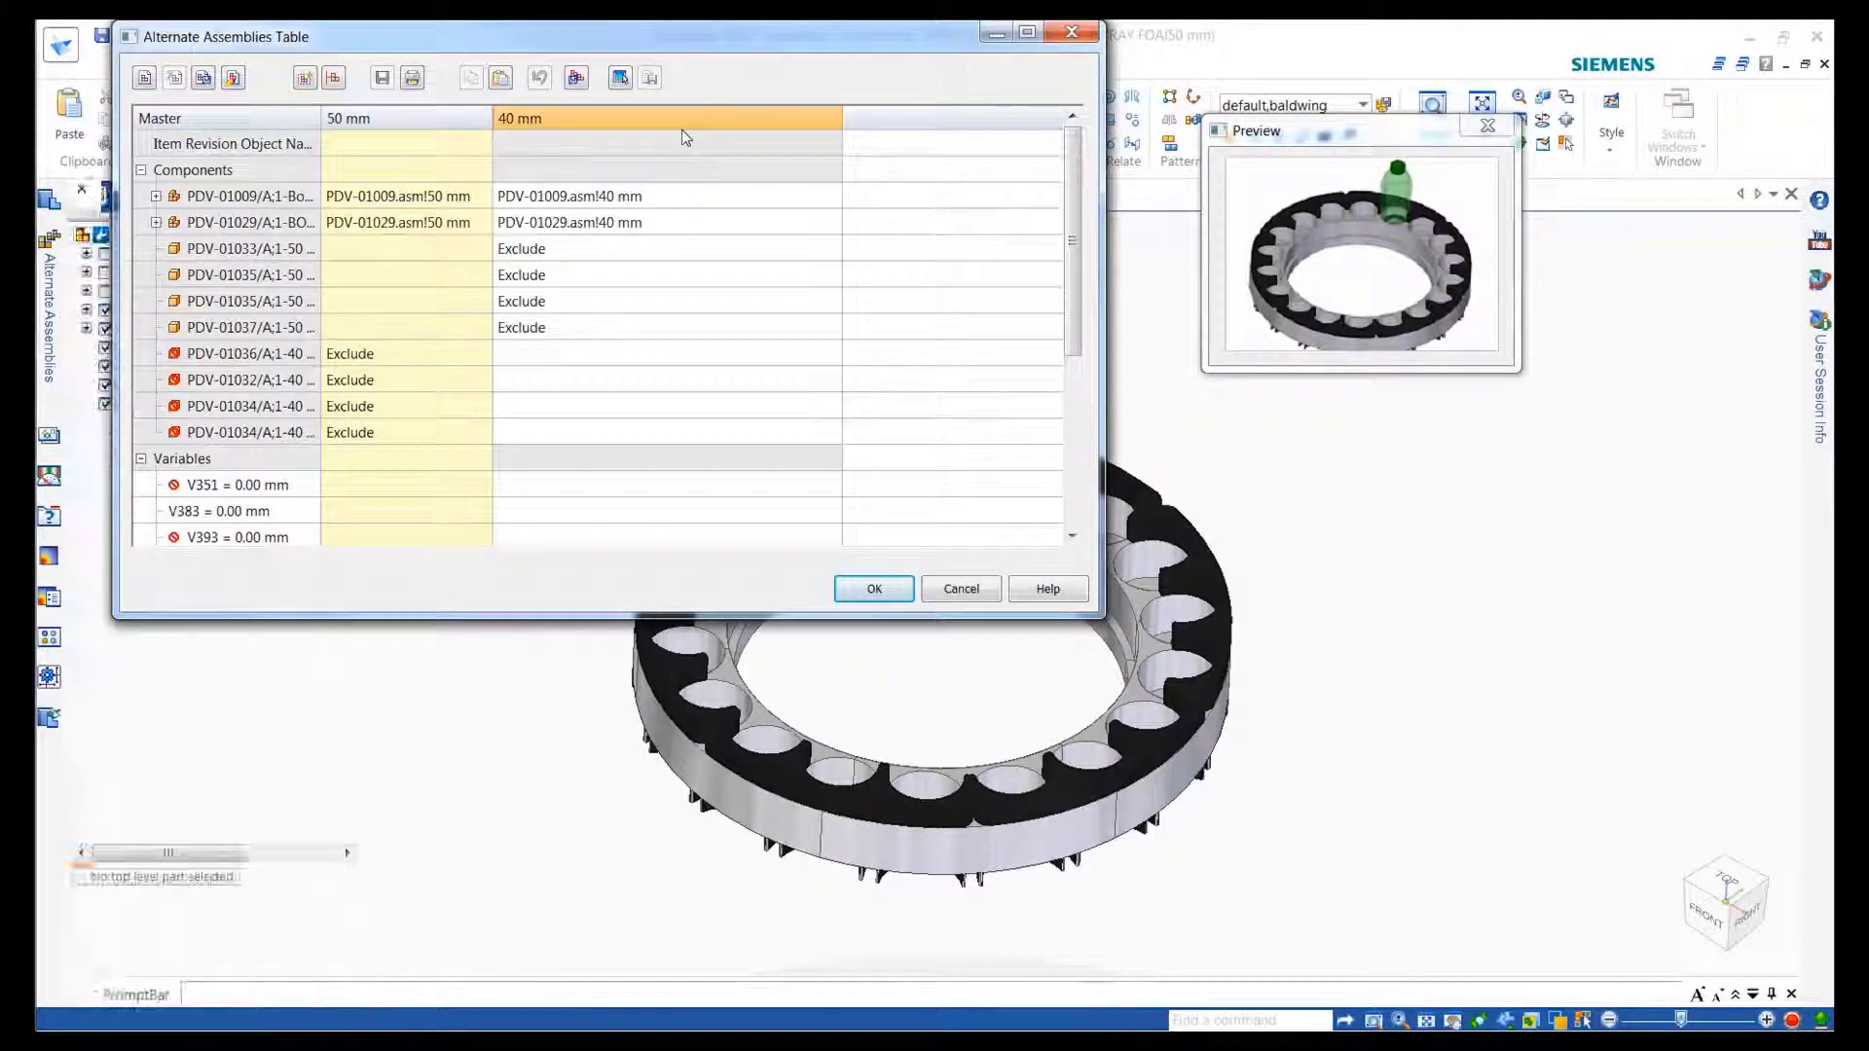
click(683, 129)
shift+click(389, 117)
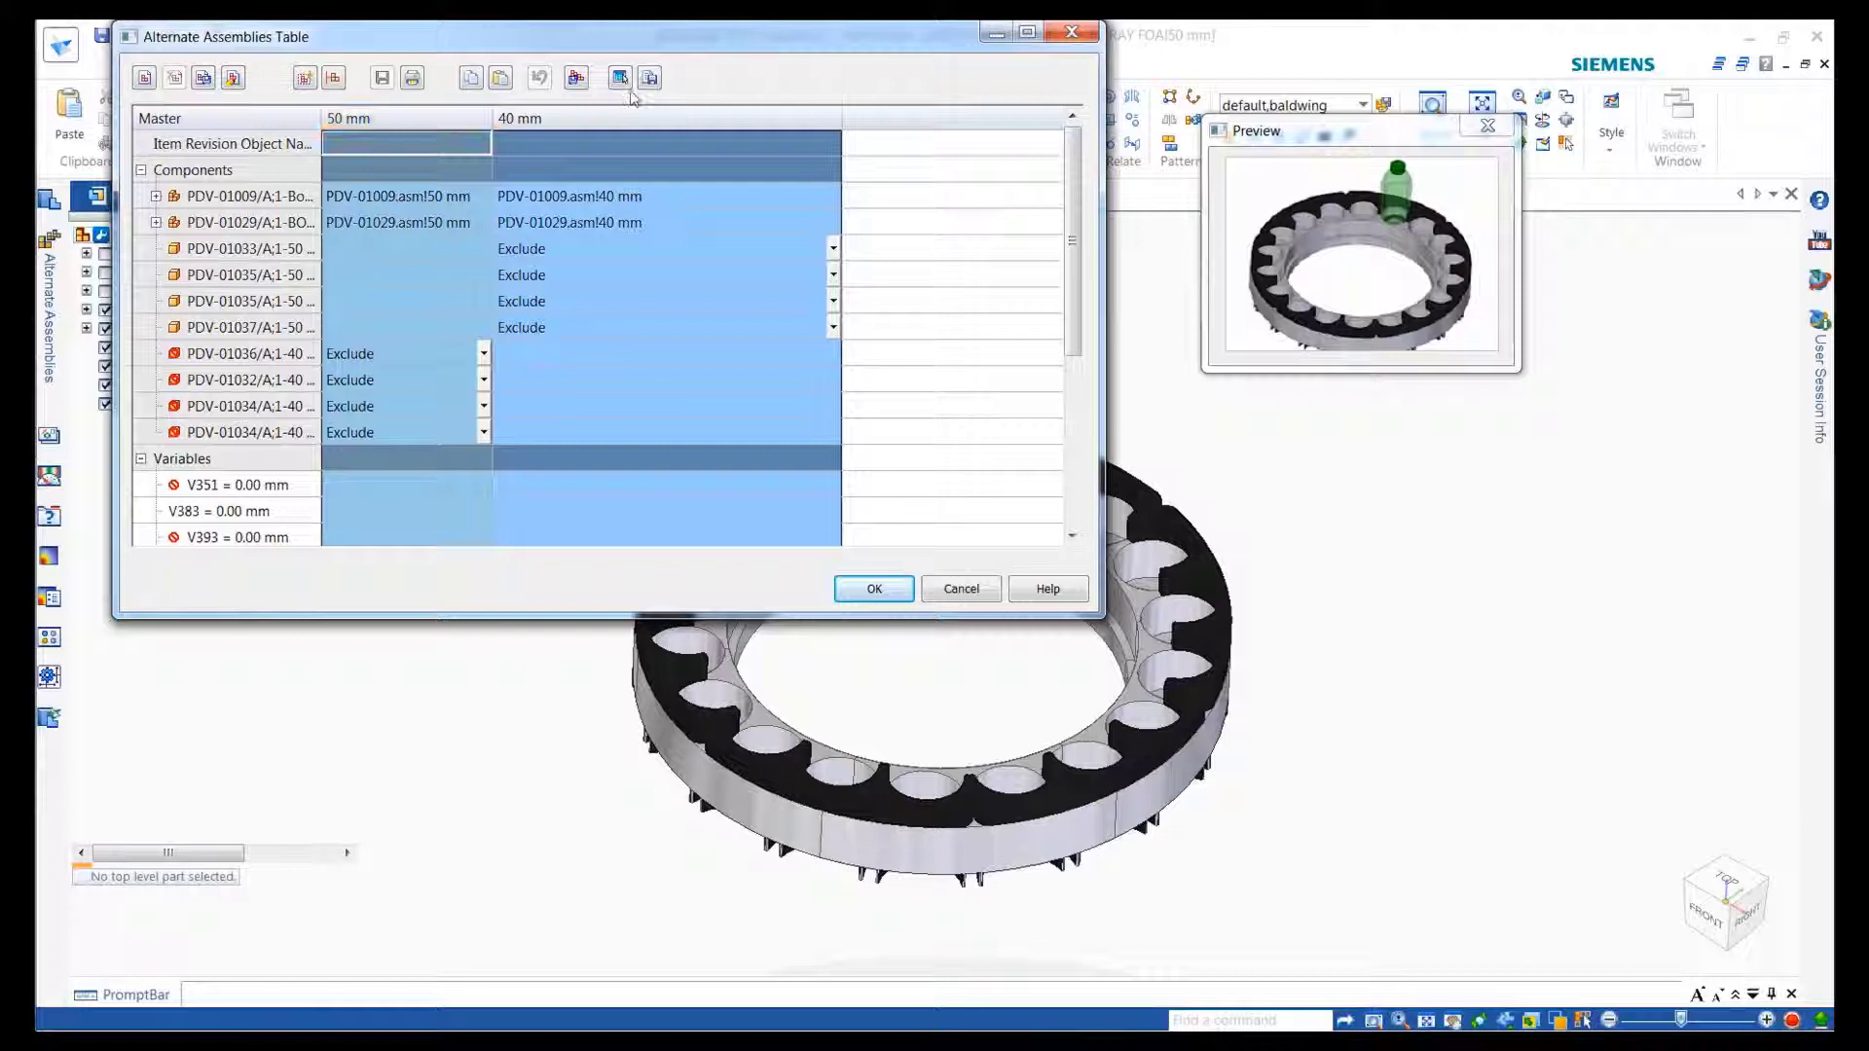
click(649, 80)
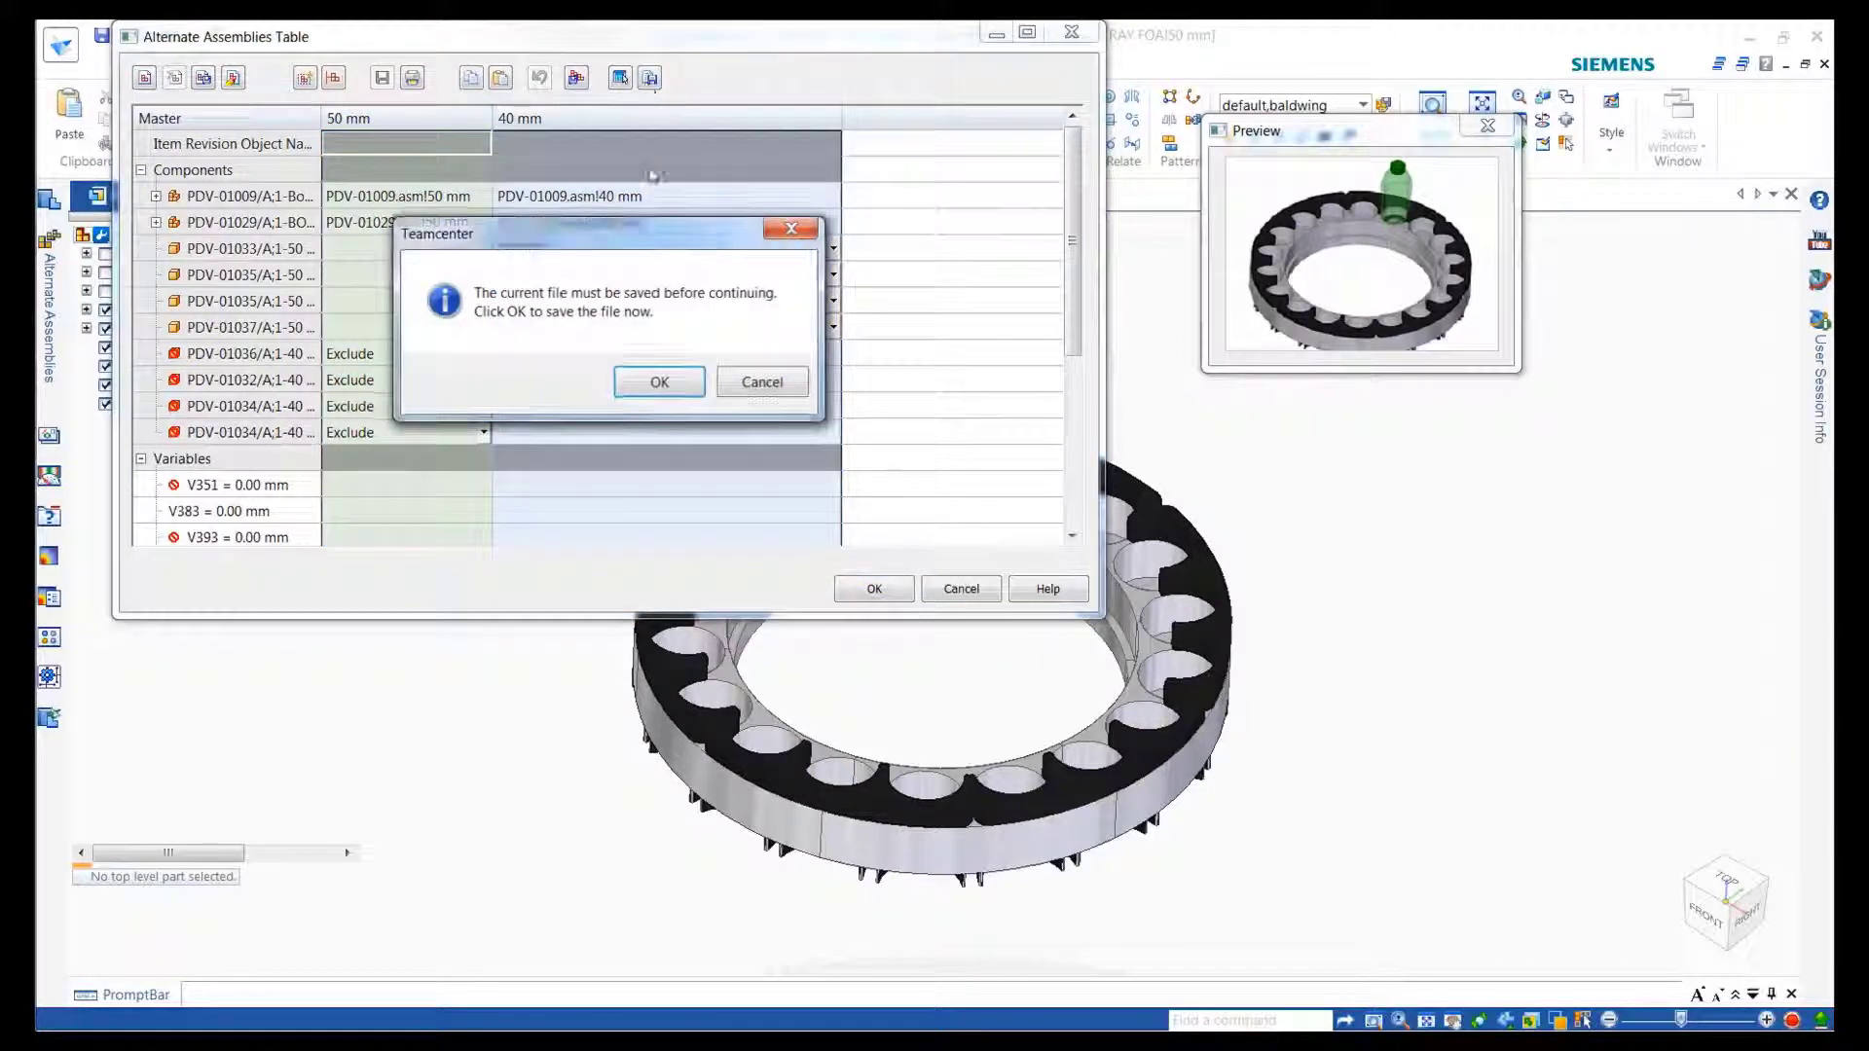
click(670, 383)
key(Return)
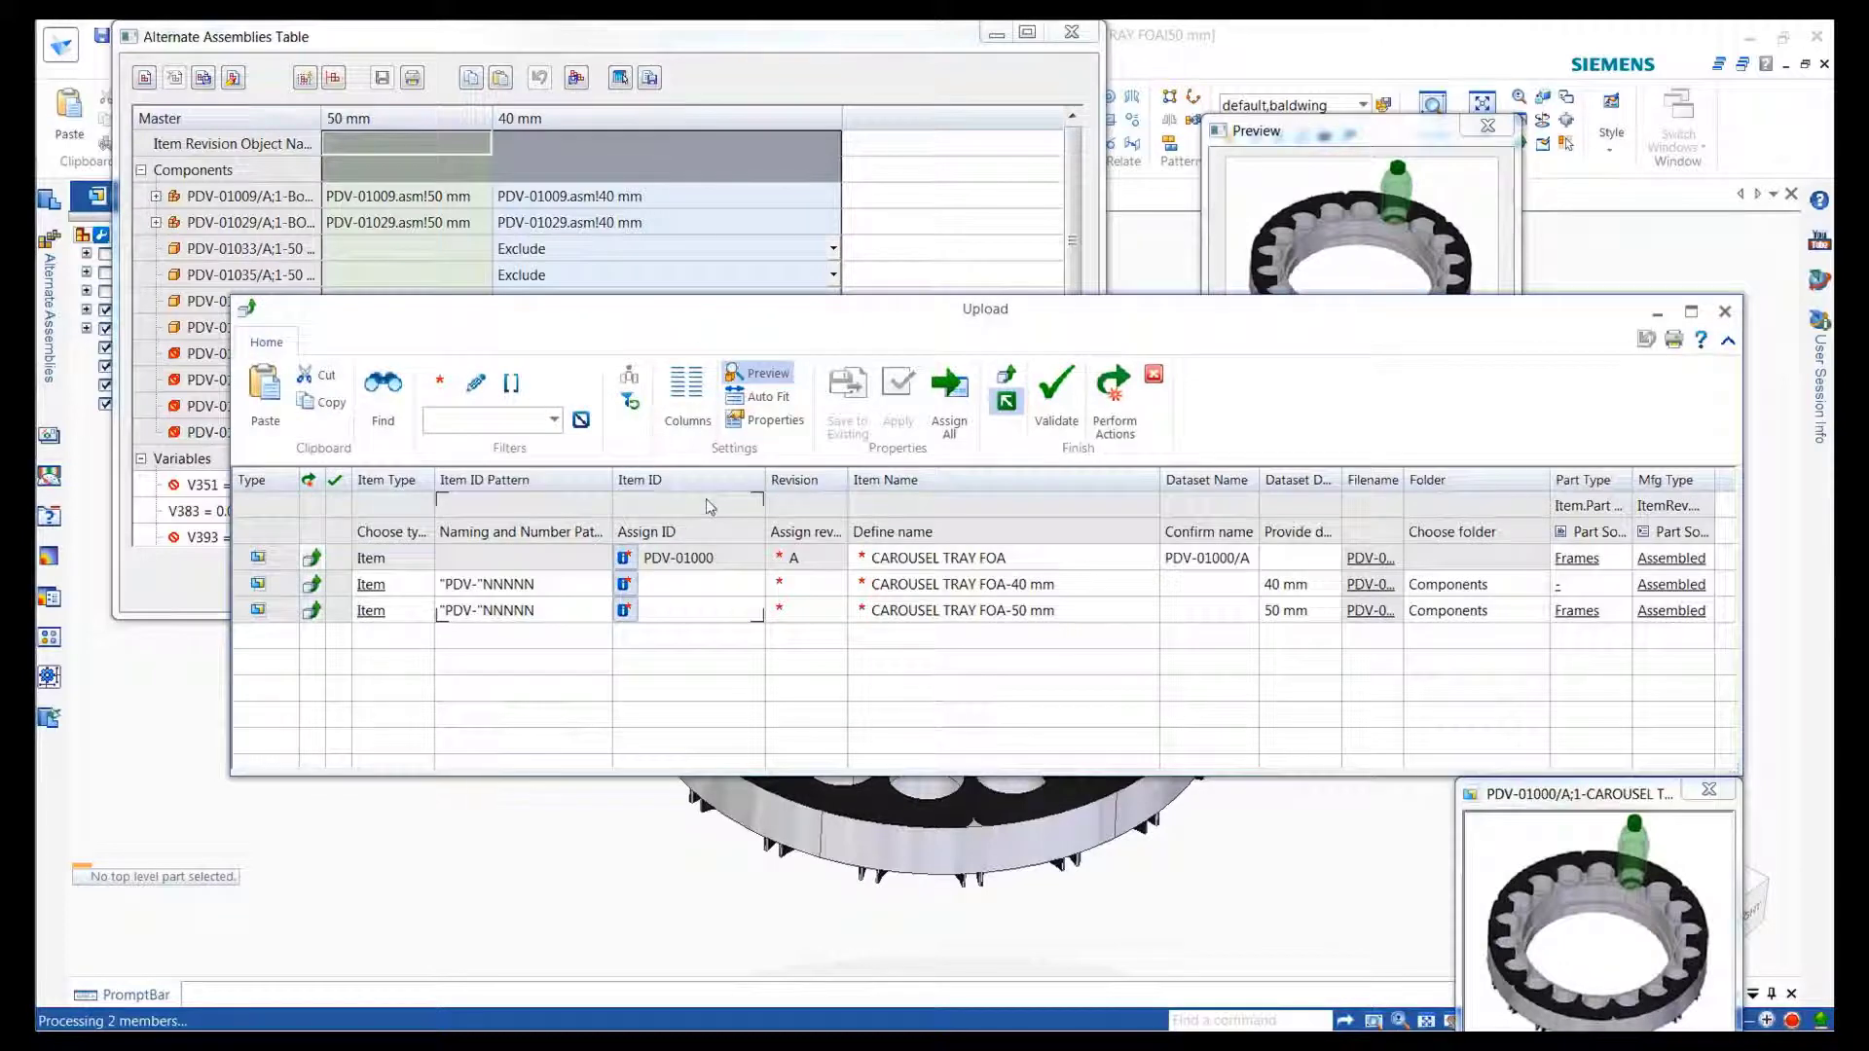
Assign item IDs PDV-01604 and PDV-01605 and edit the 40 mm row's part type
click(933, 414)
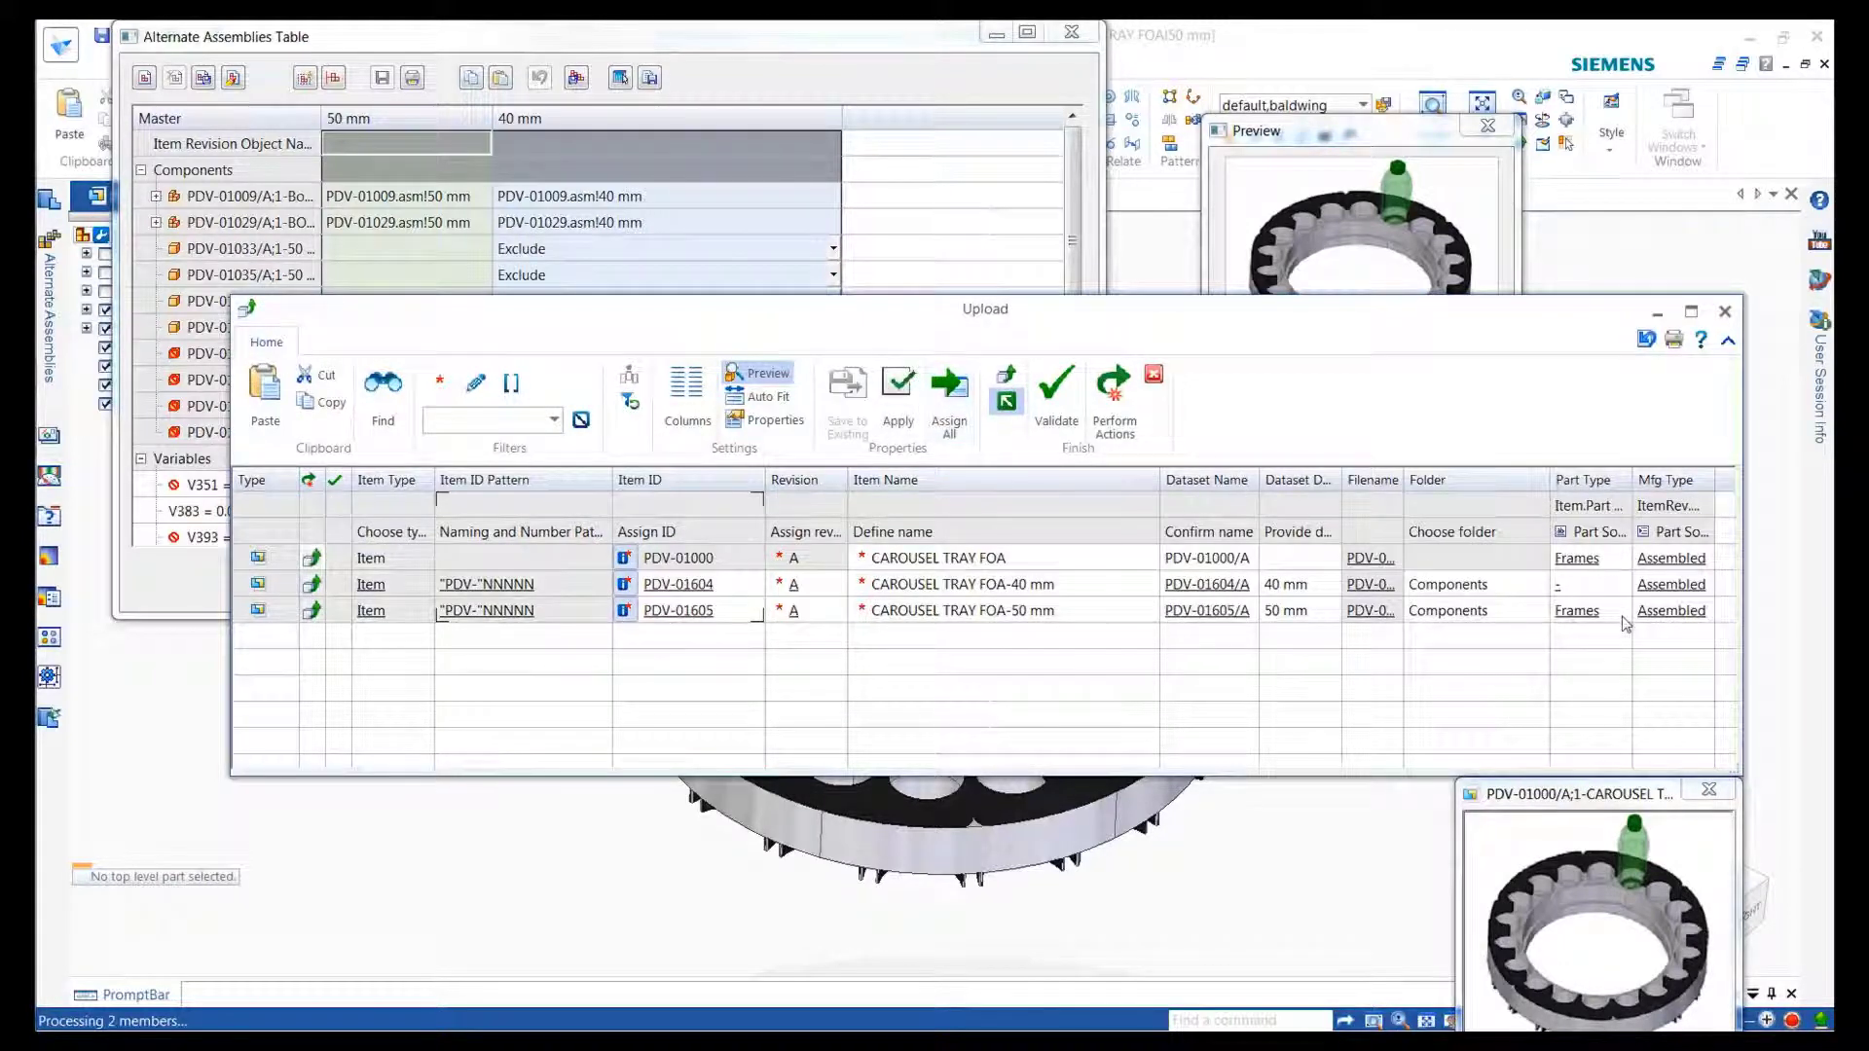
click(1613, 587)
click(1622, 585)
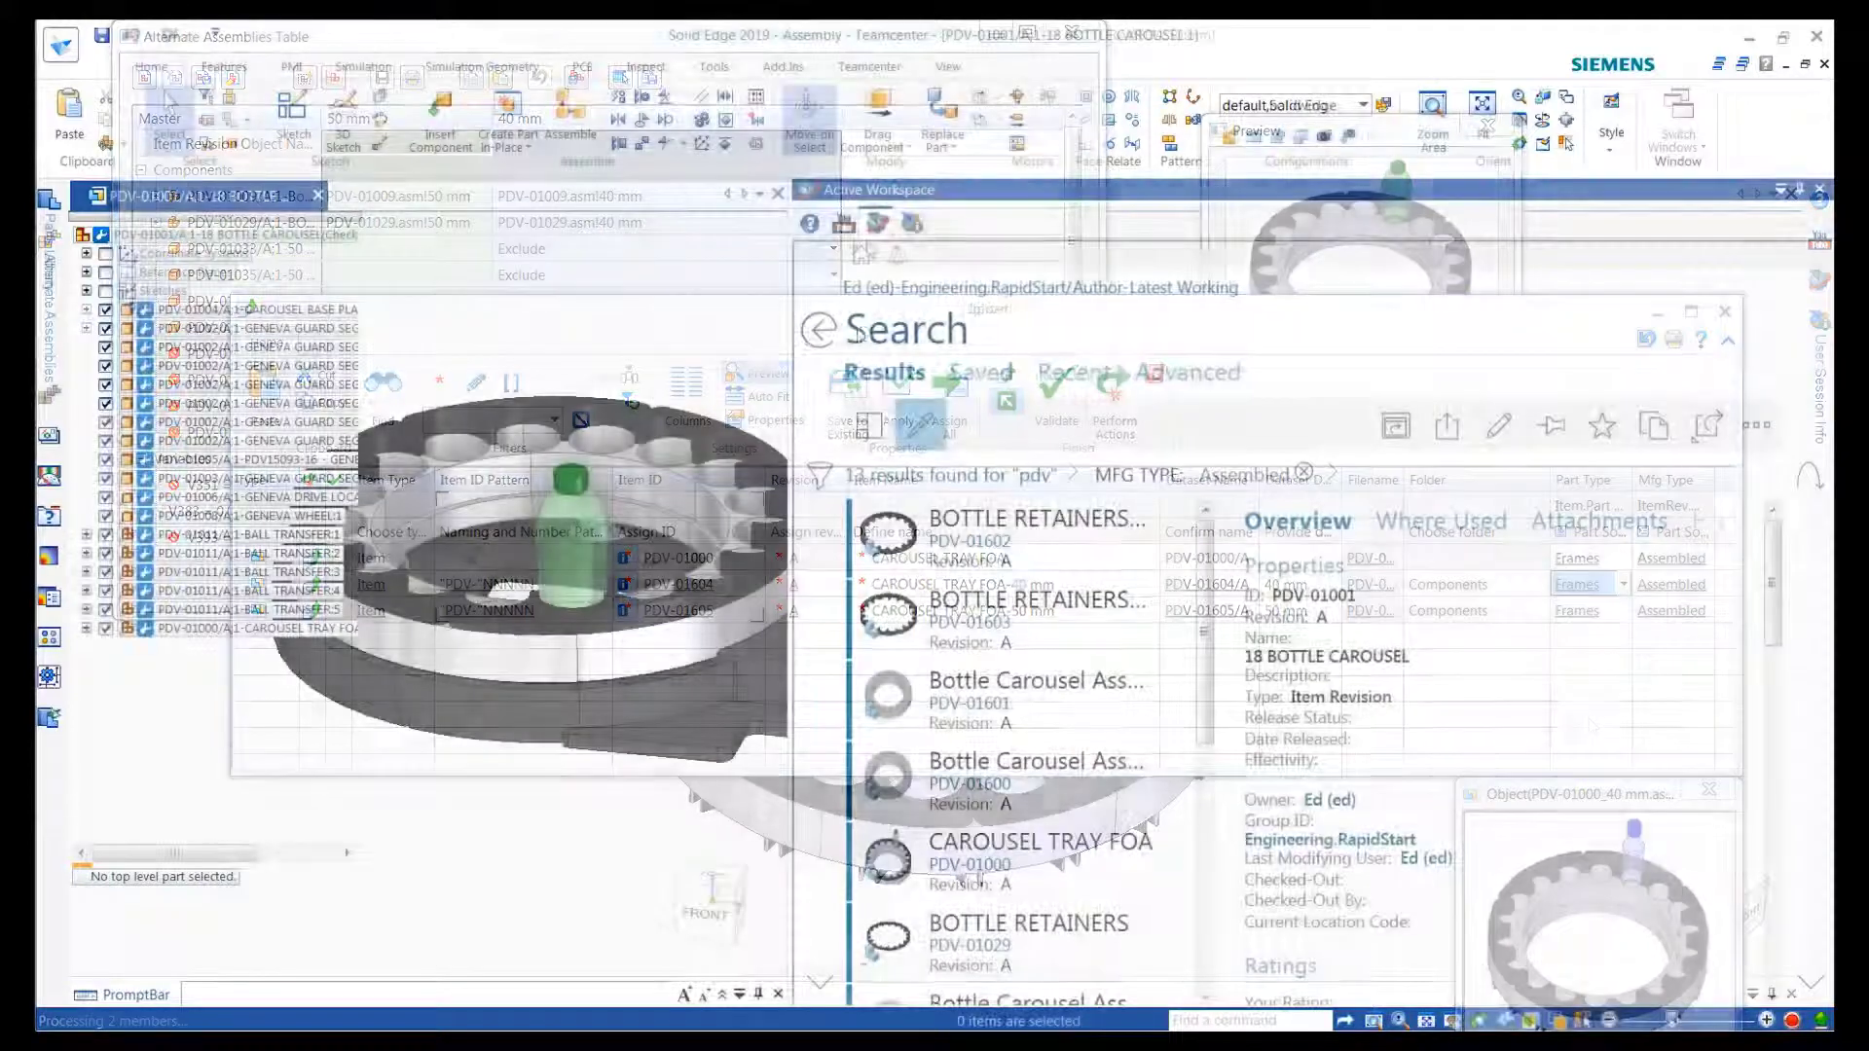
Open the 18 BOTTLE CAROUSEL item and isolate the Geneva drive locator ring PDV-01006
click(886, 68)
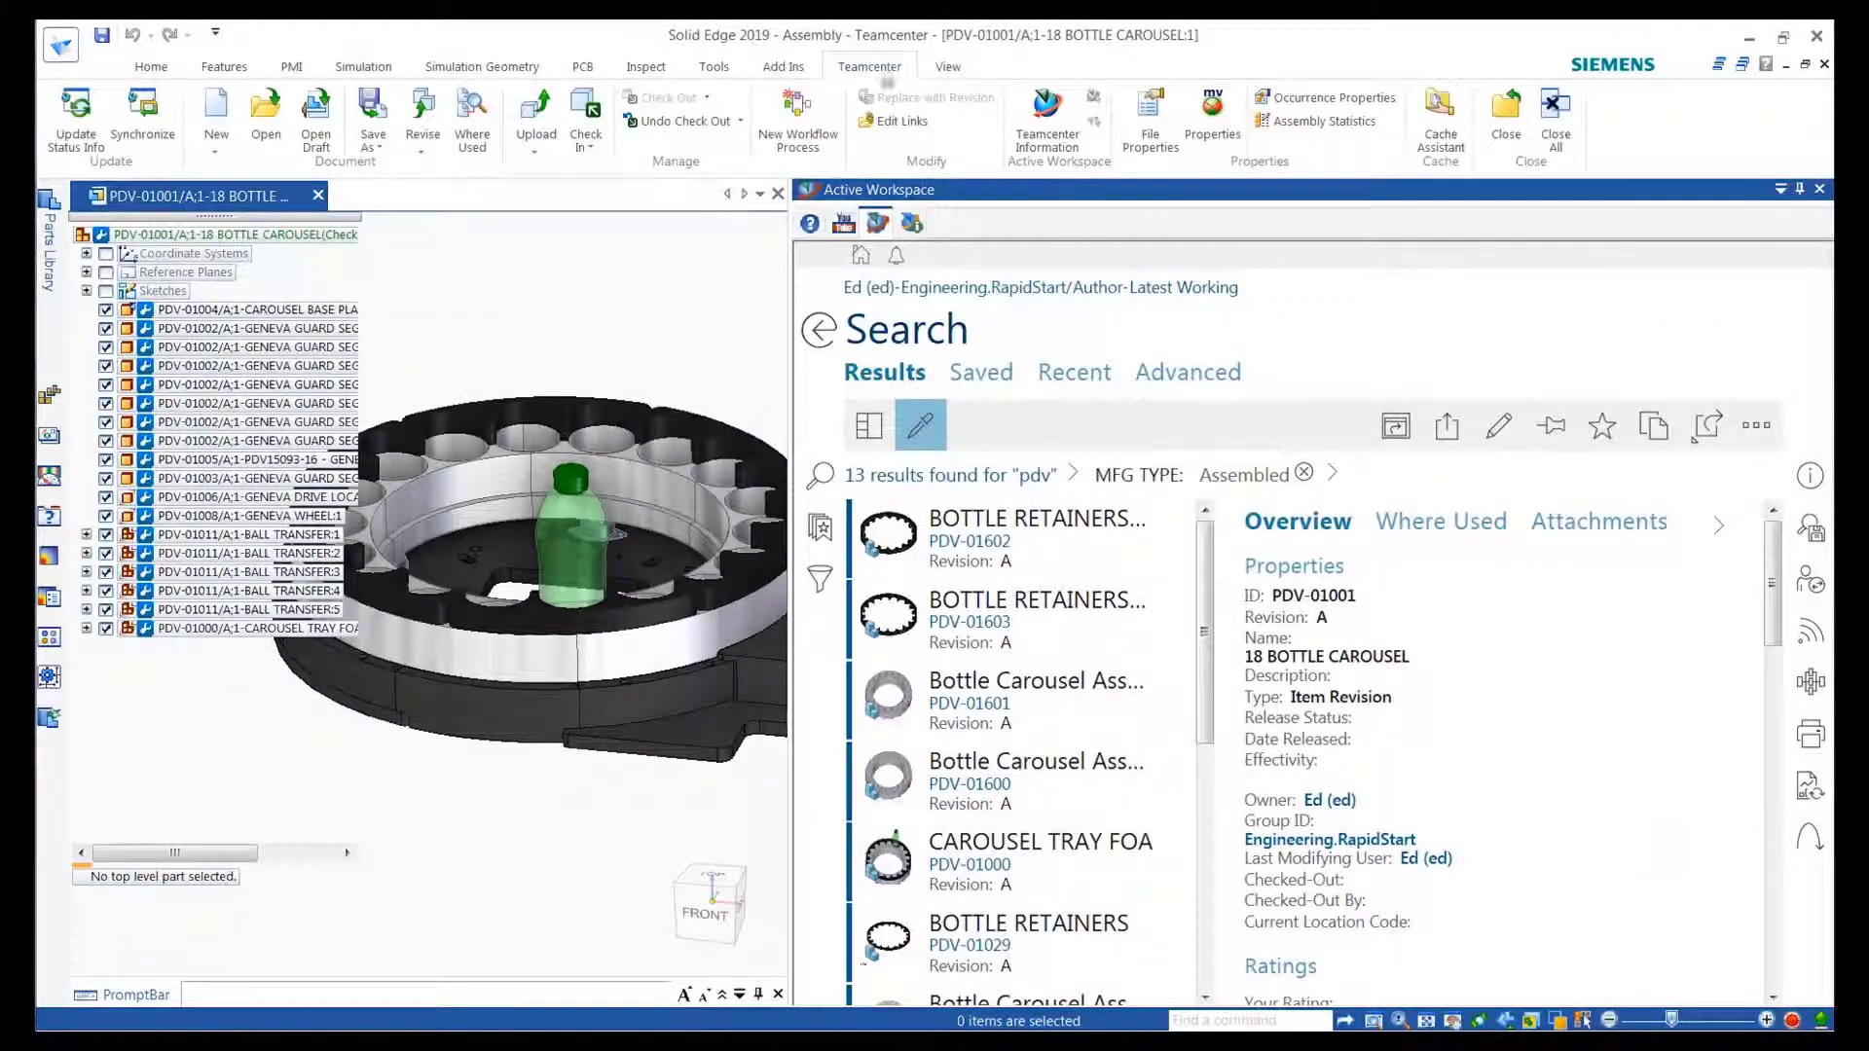
click(1048, 109)
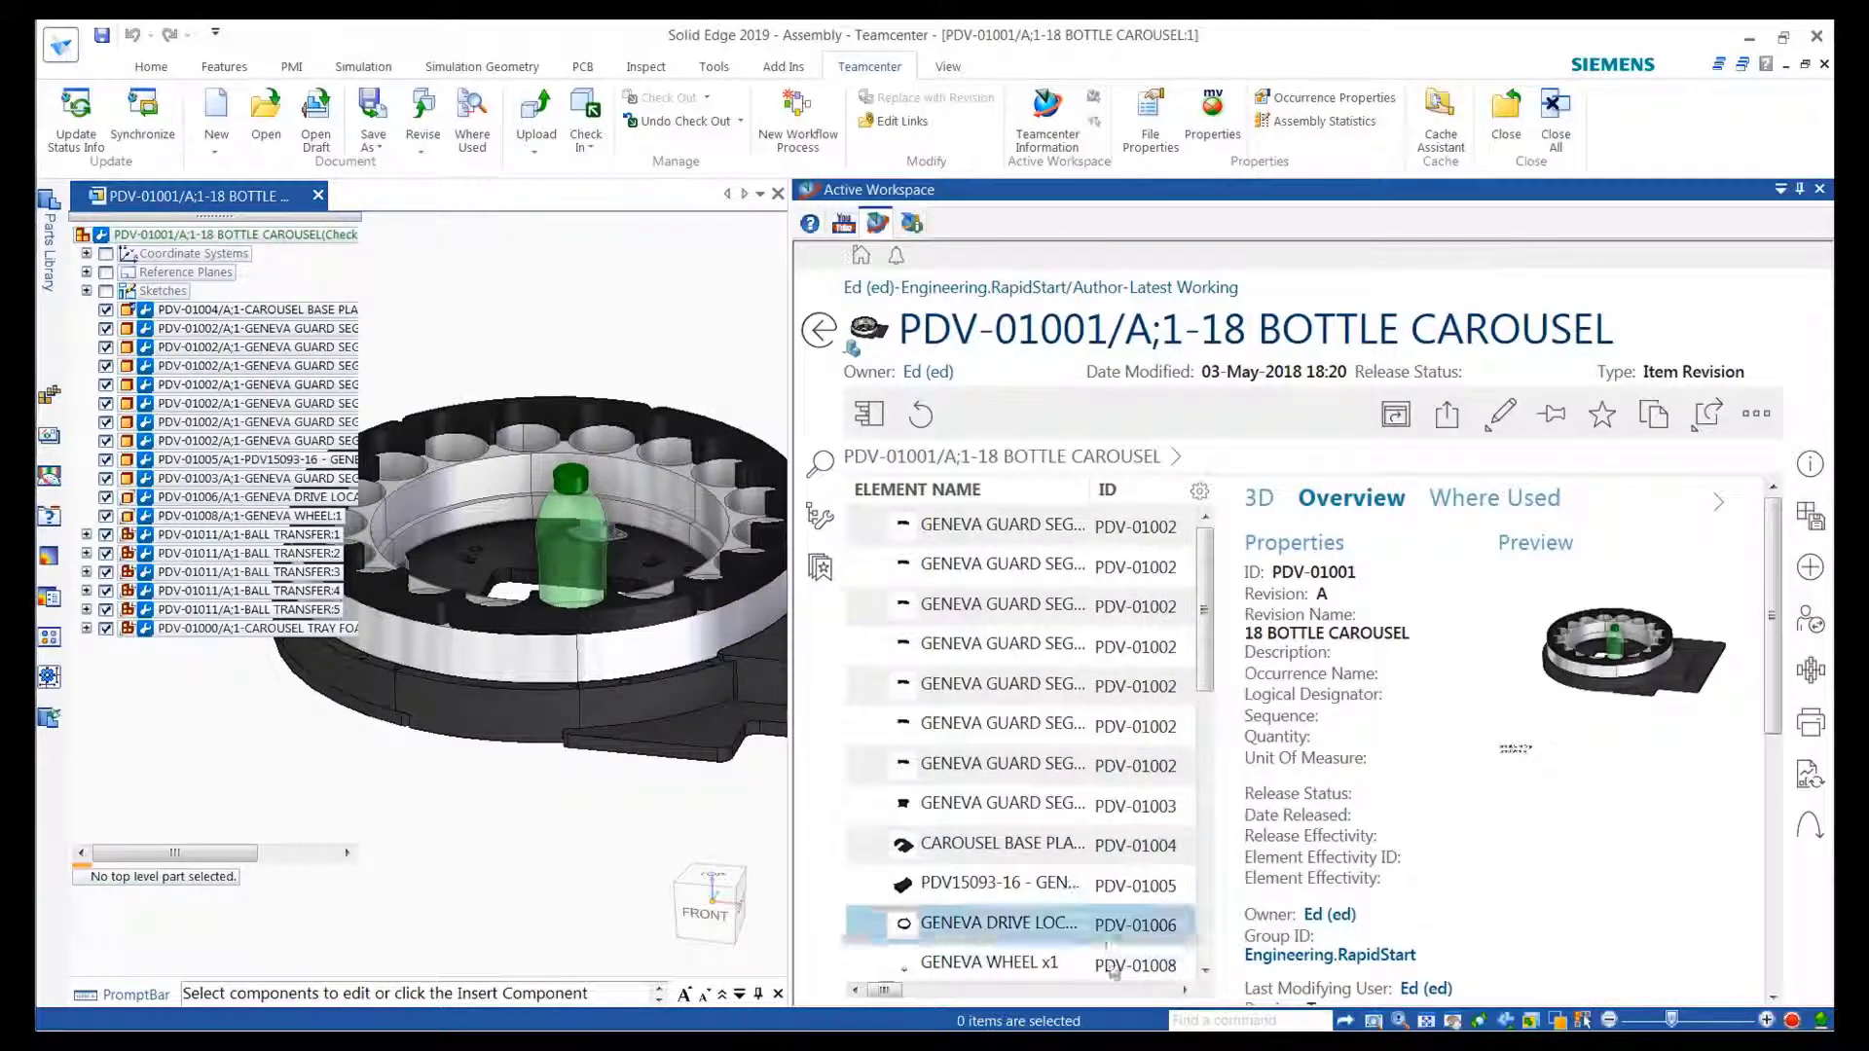
middle_drag(604, 808, 672, 730)
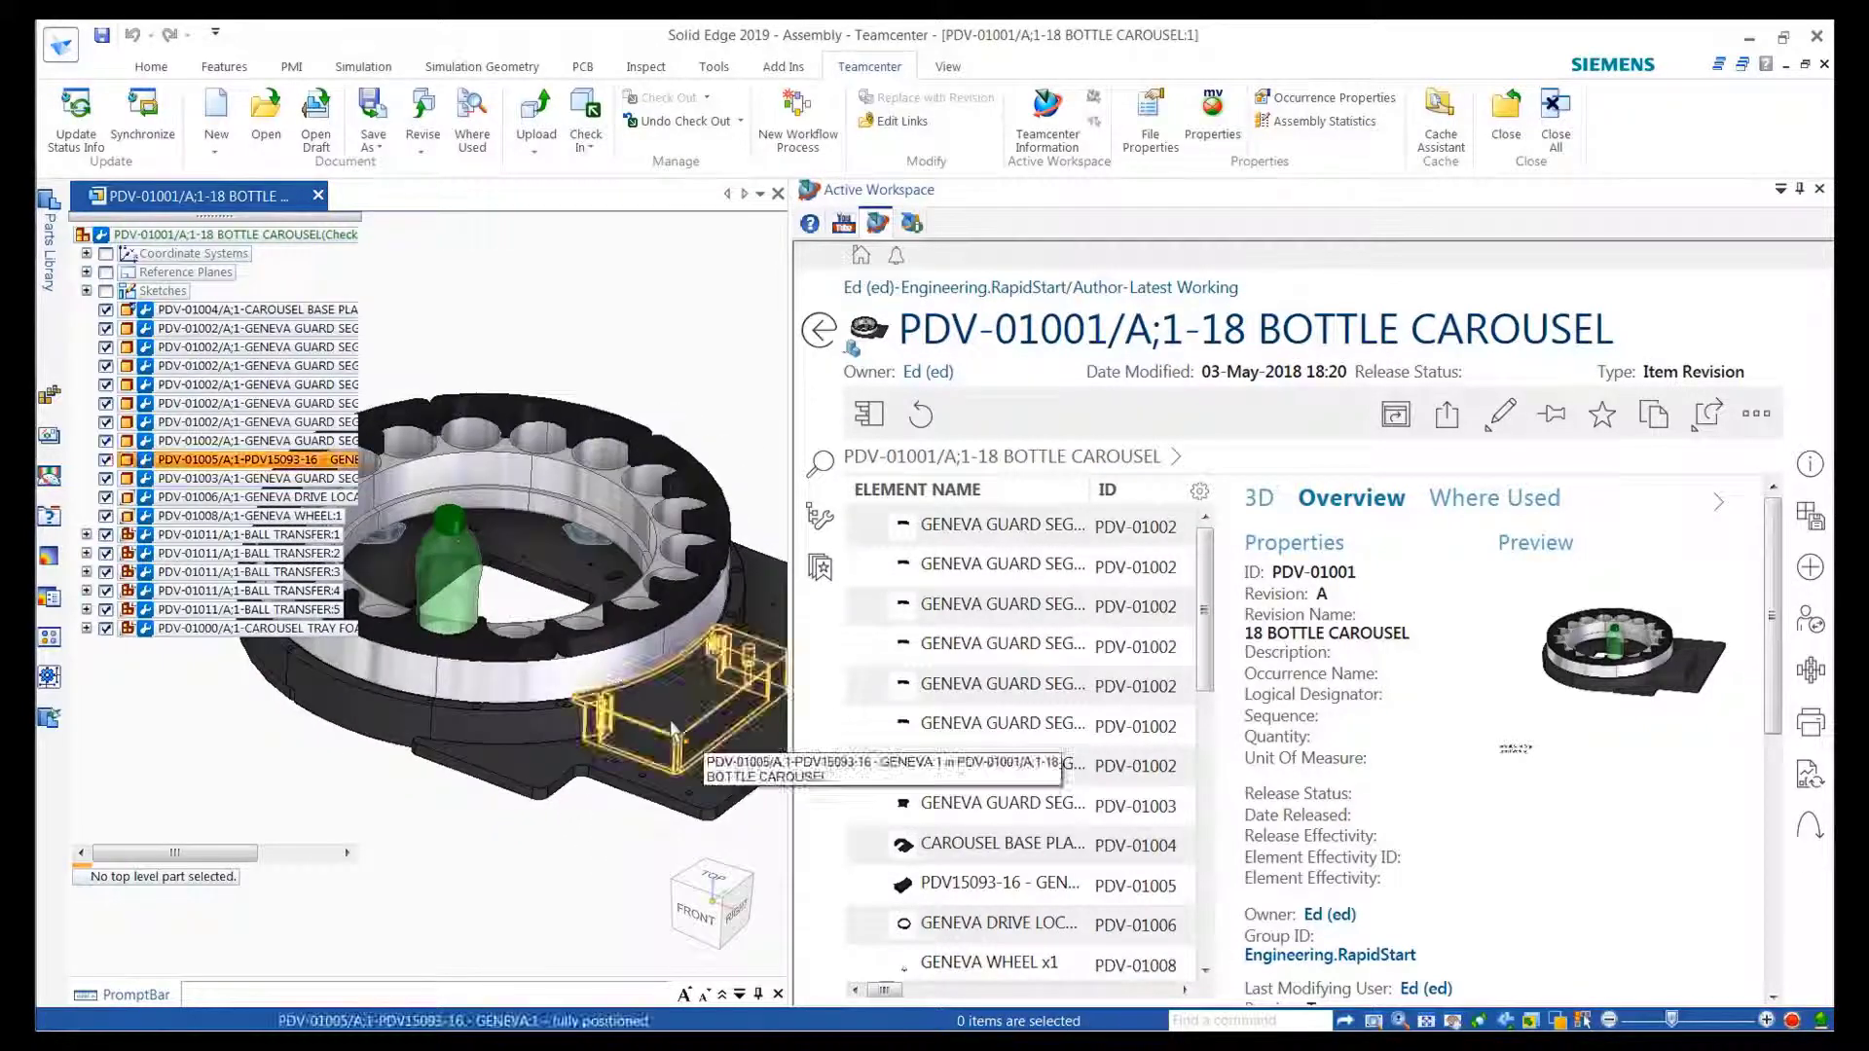
click(672, 730)
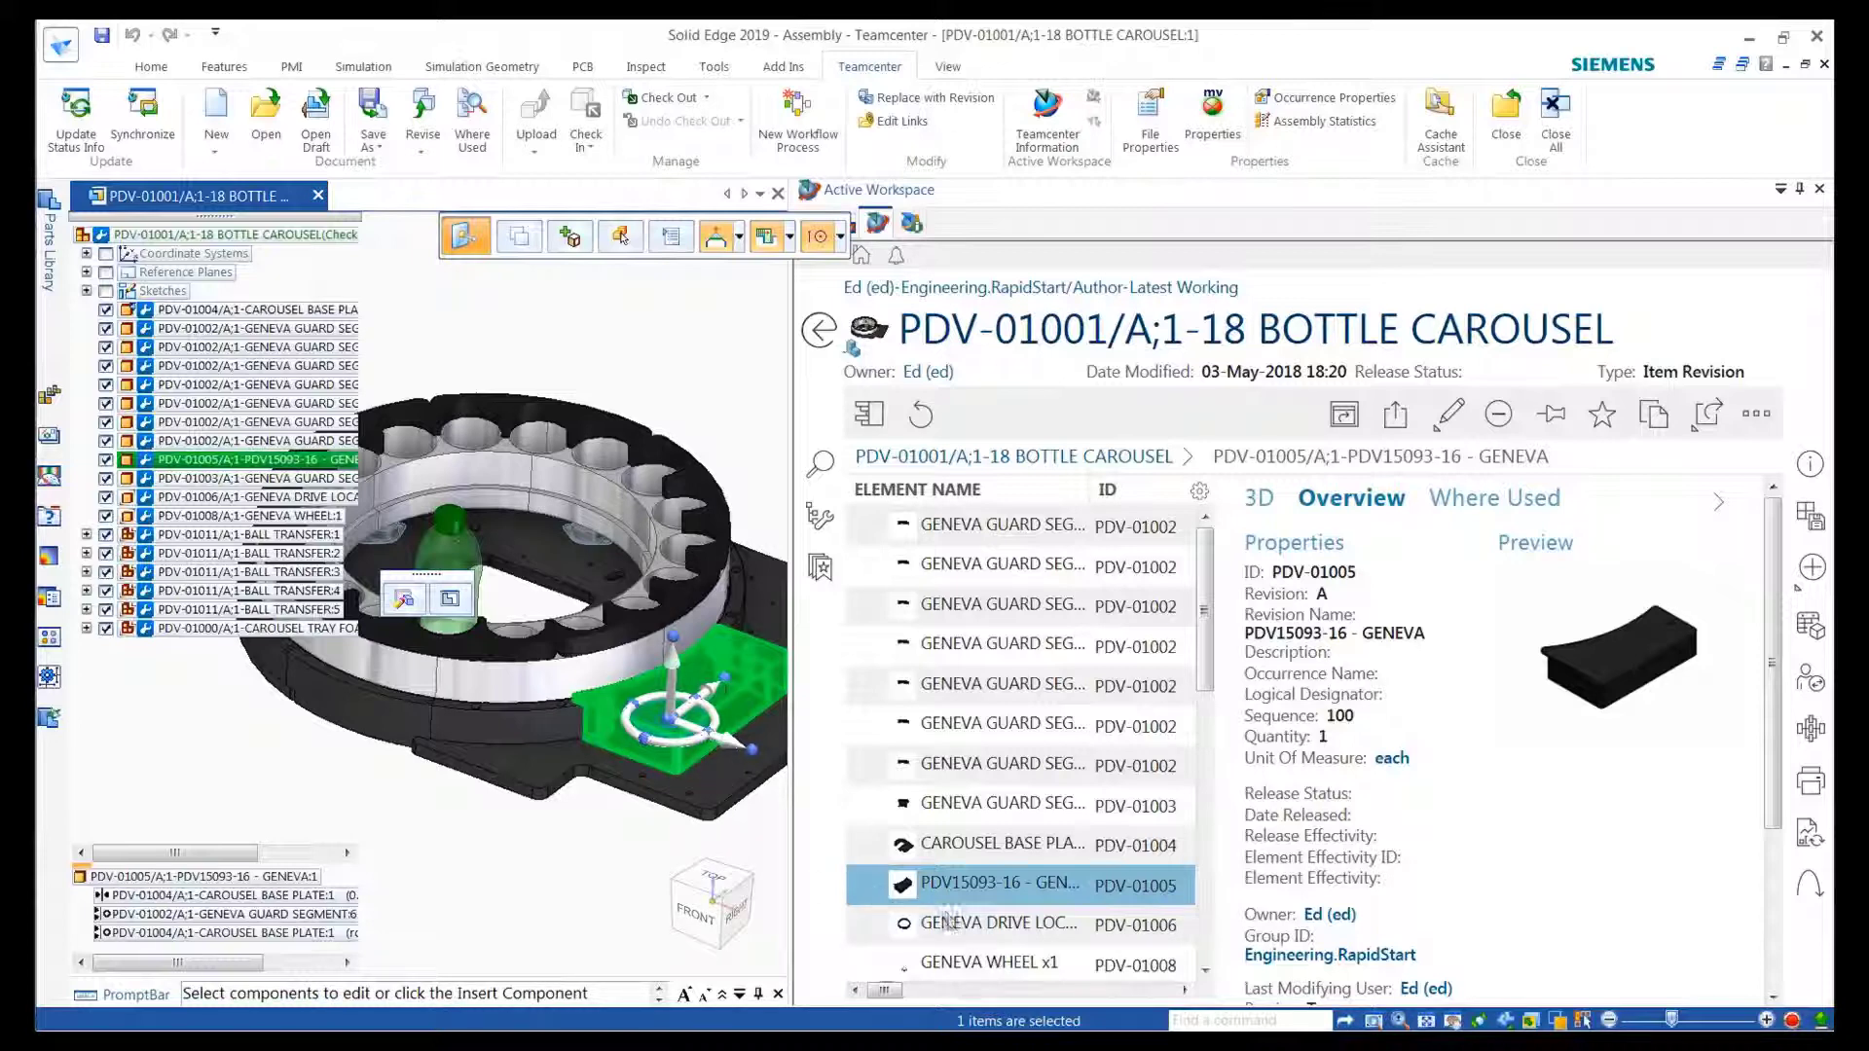
click(951, 923)
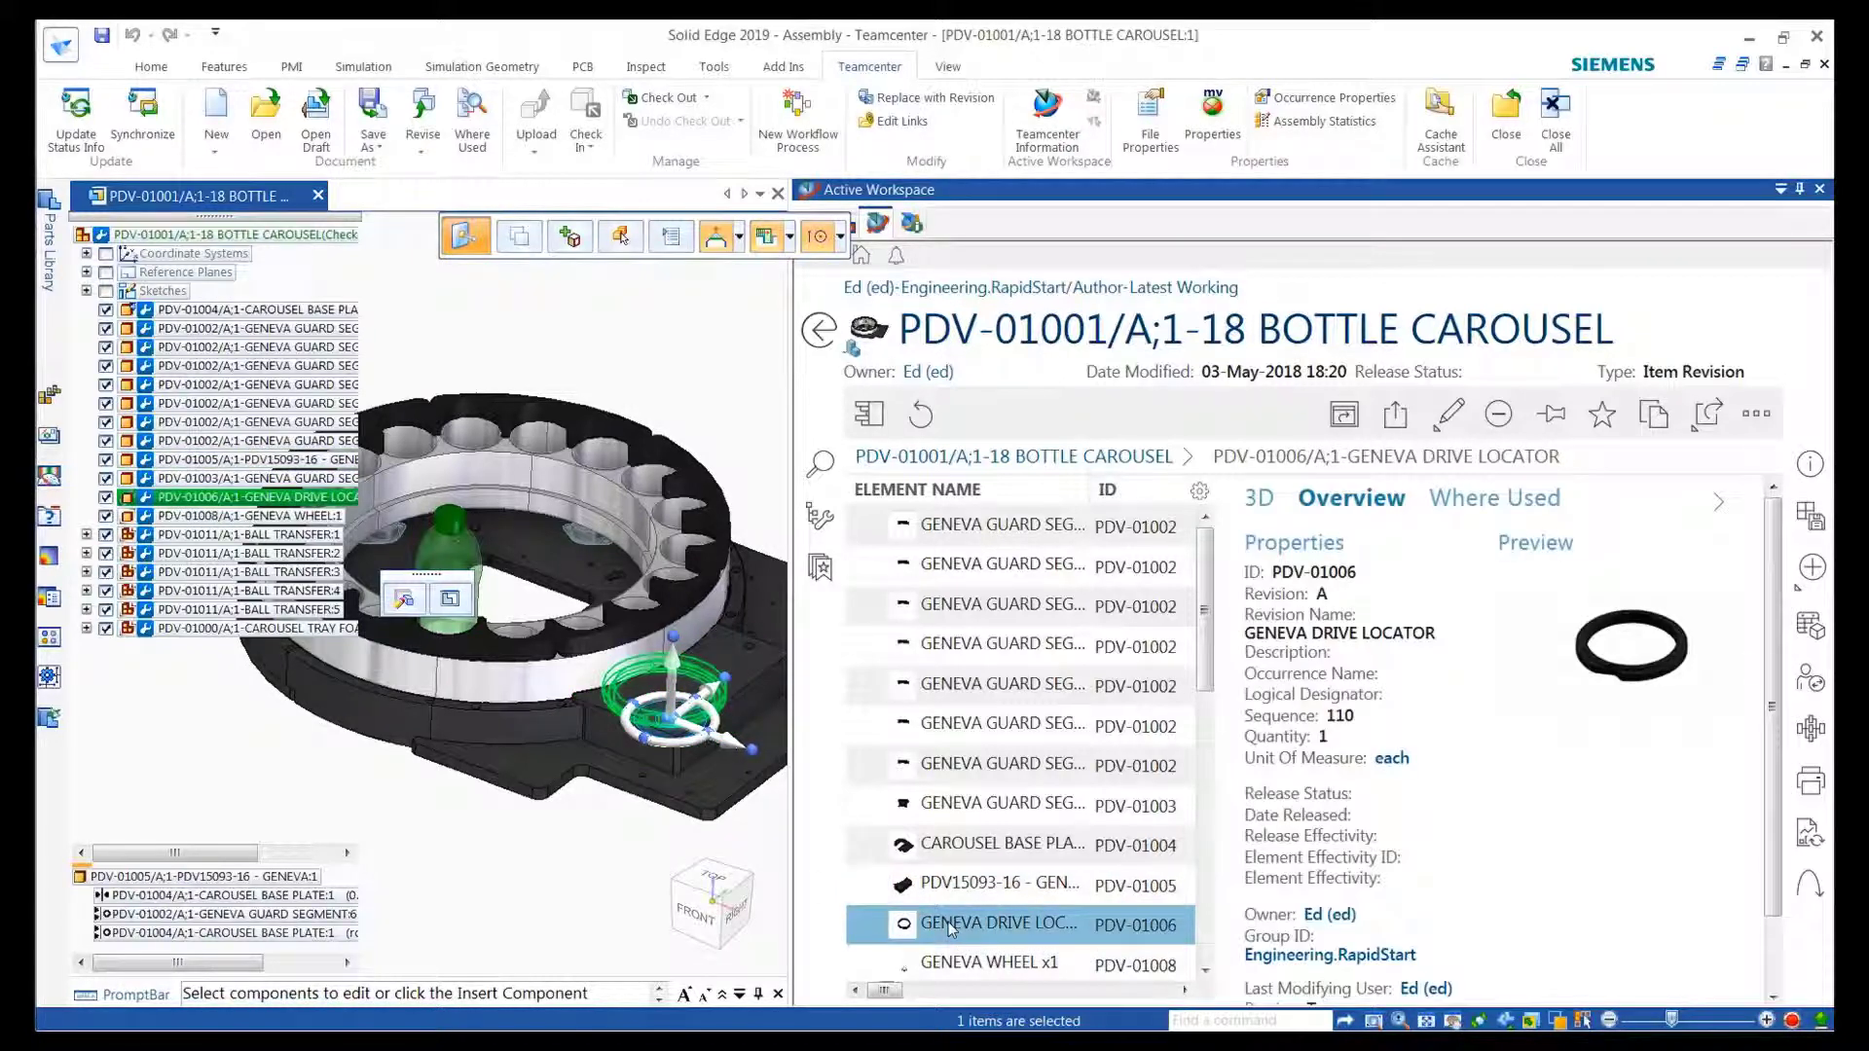
right_click(628, 312)
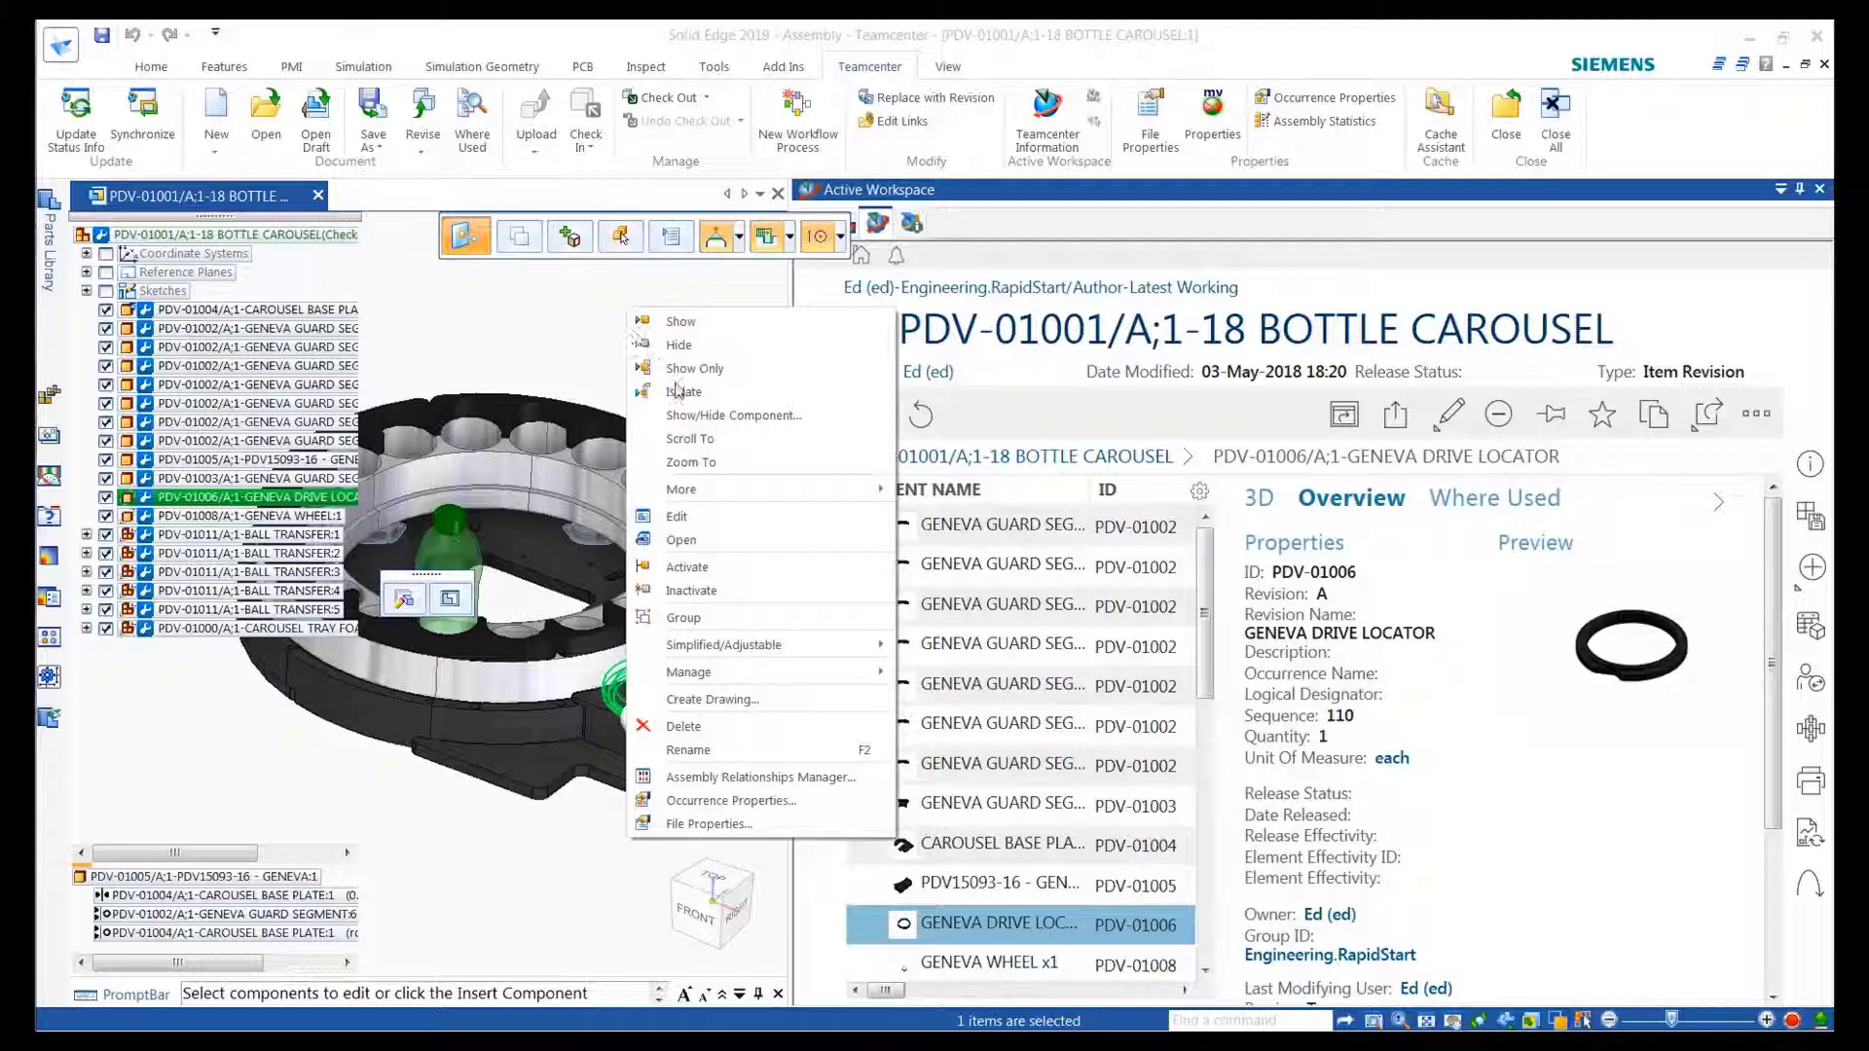
click(682, 392)
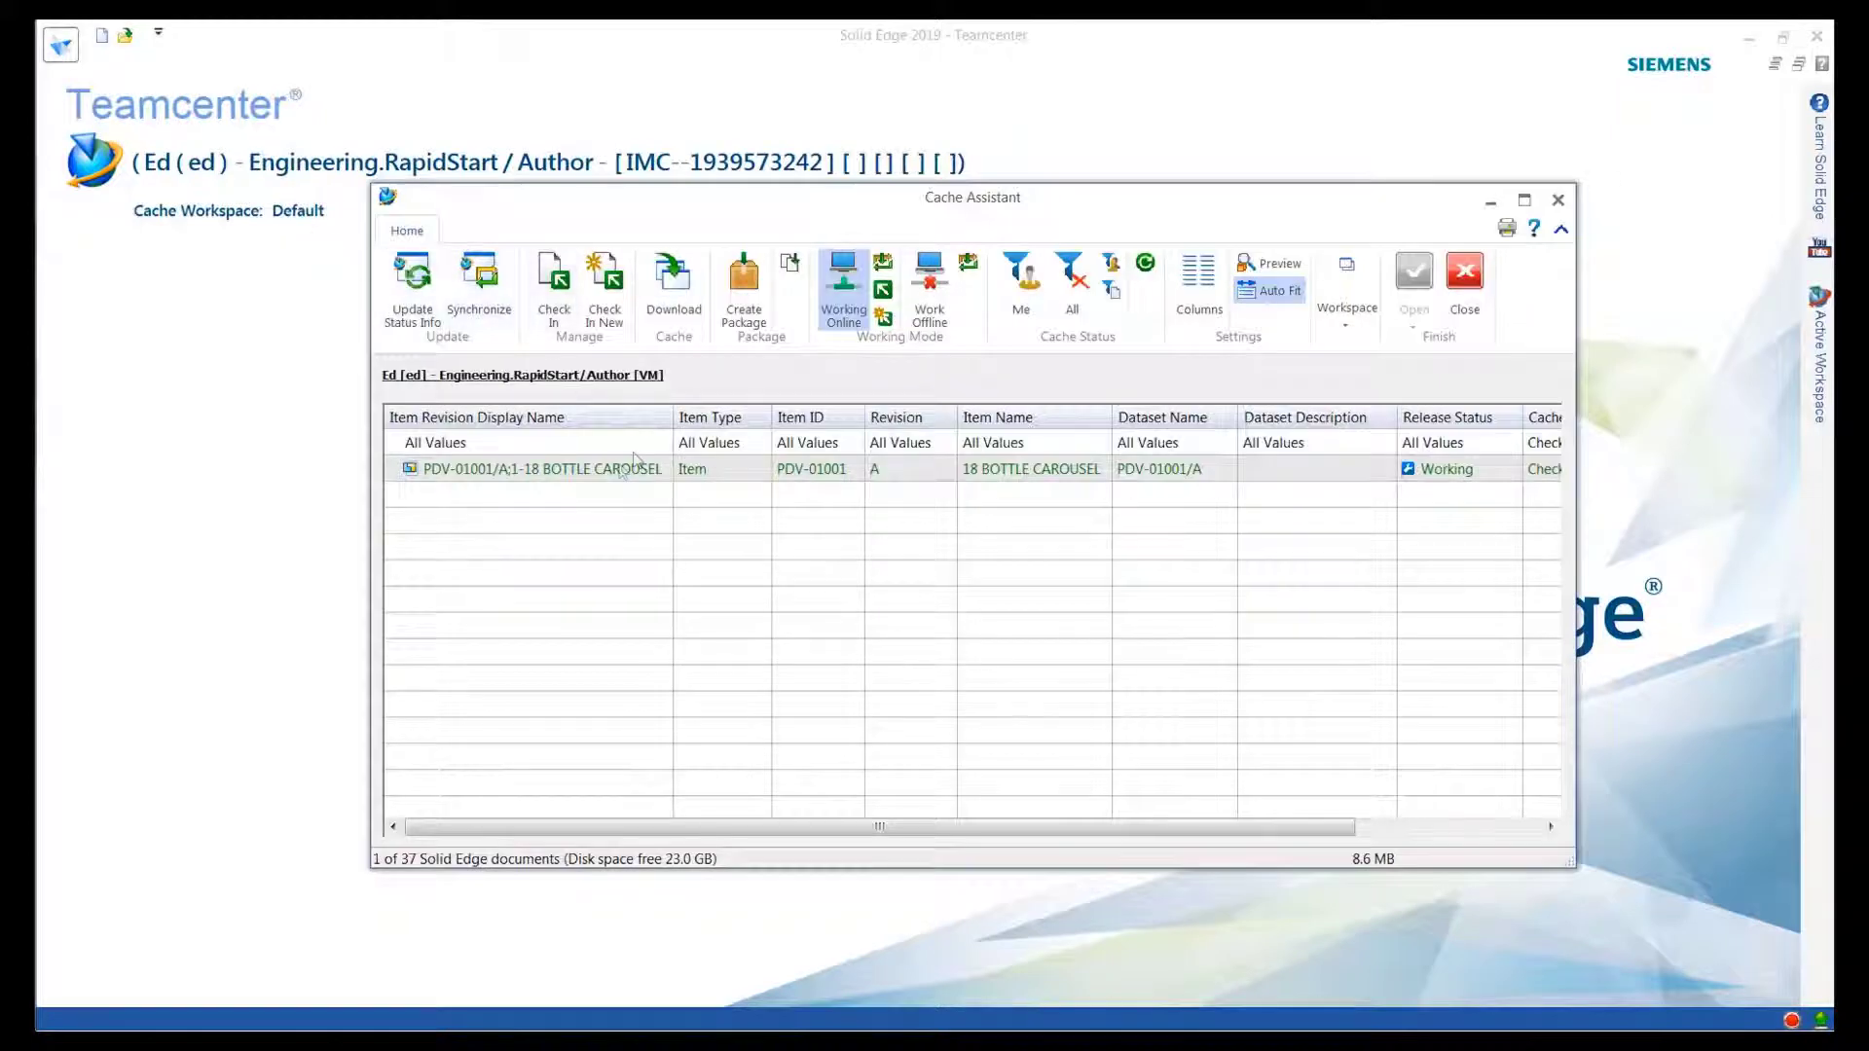
Work offline, open the 18 BOTTLE CAROUSEL assembly, and finish the extruded ring part
click(942, 309)
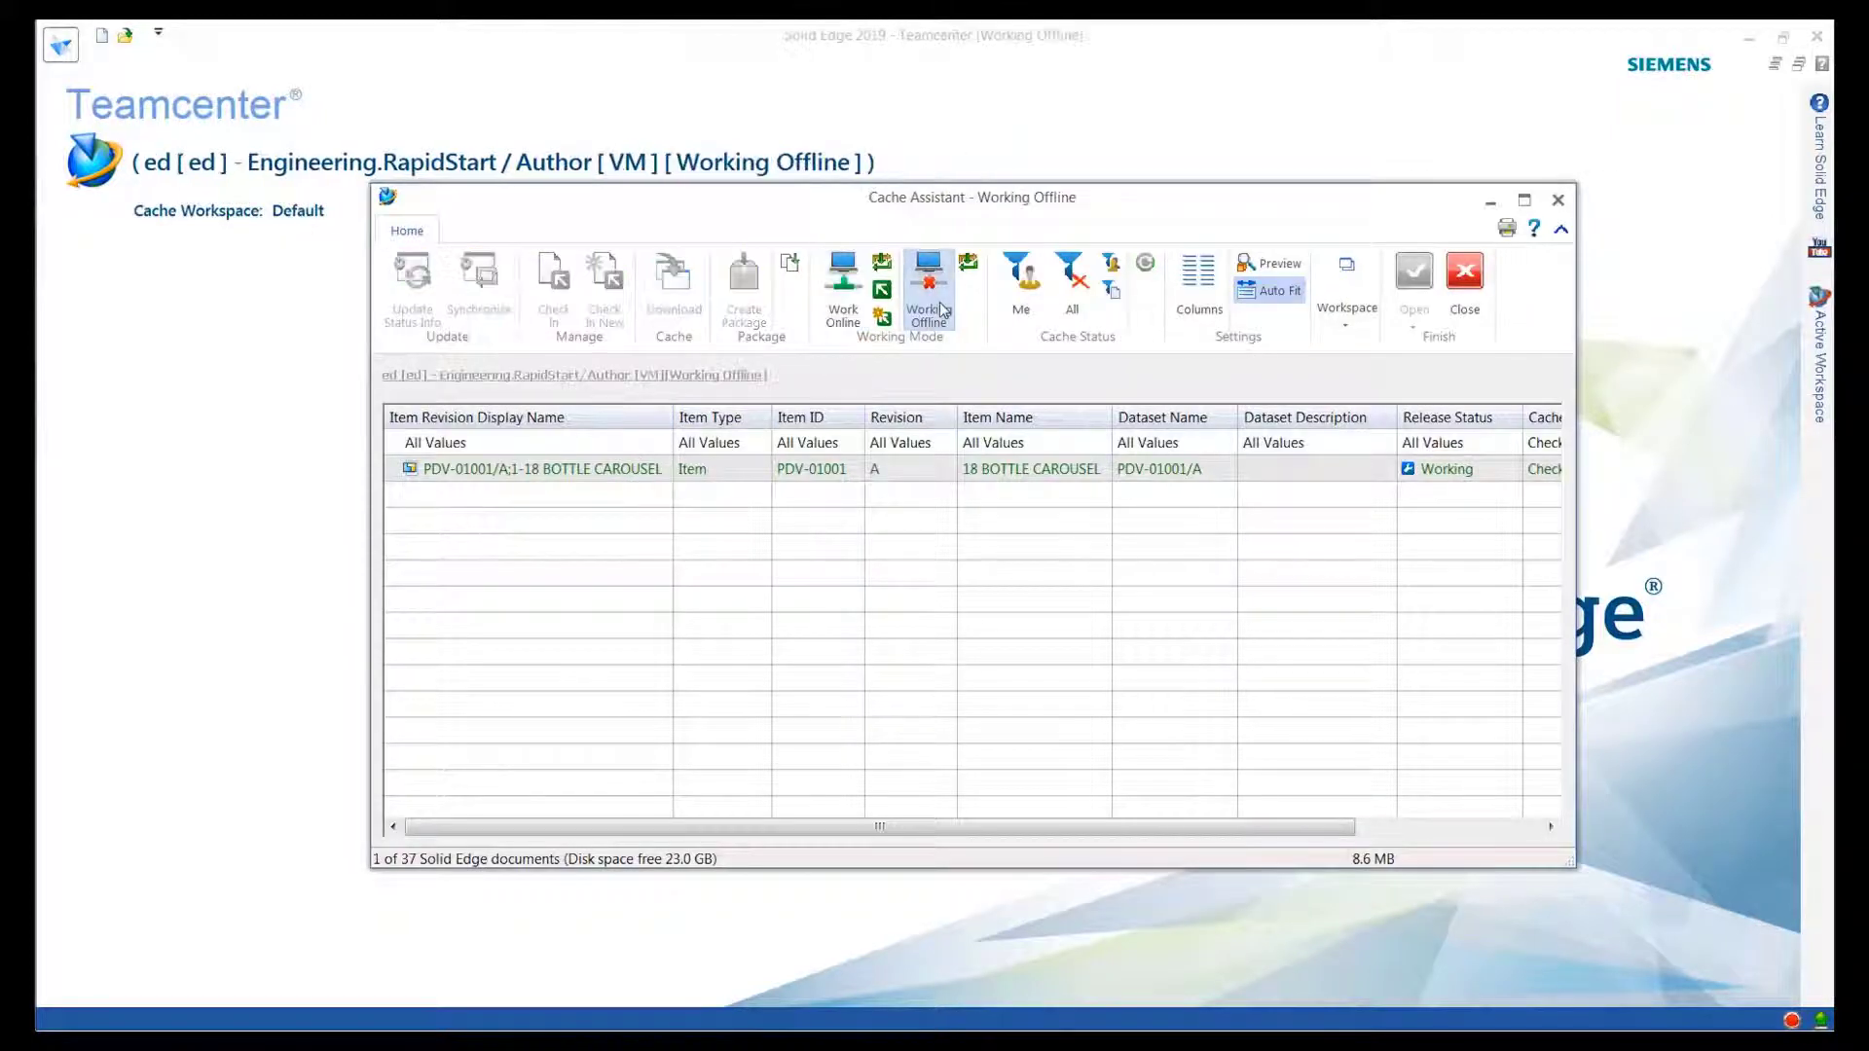
click(640, 472)
right_click(640, 472)
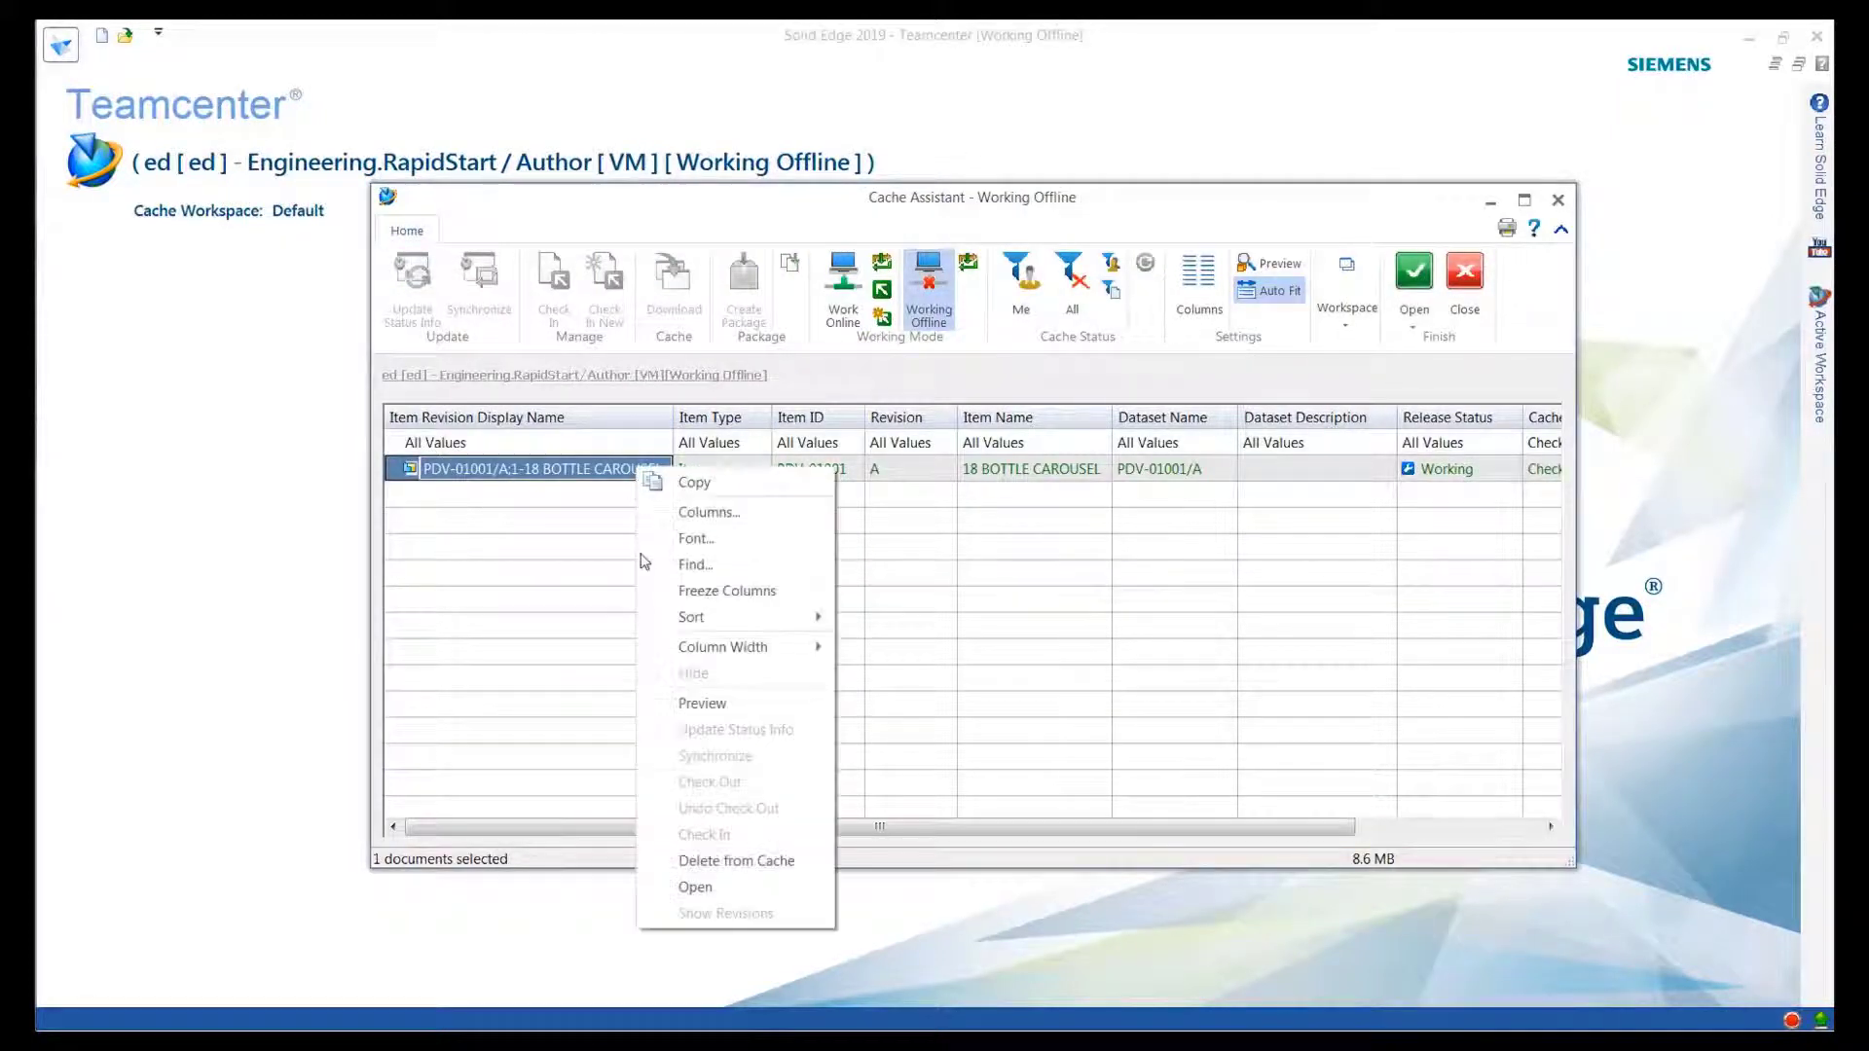
click(684, 887)
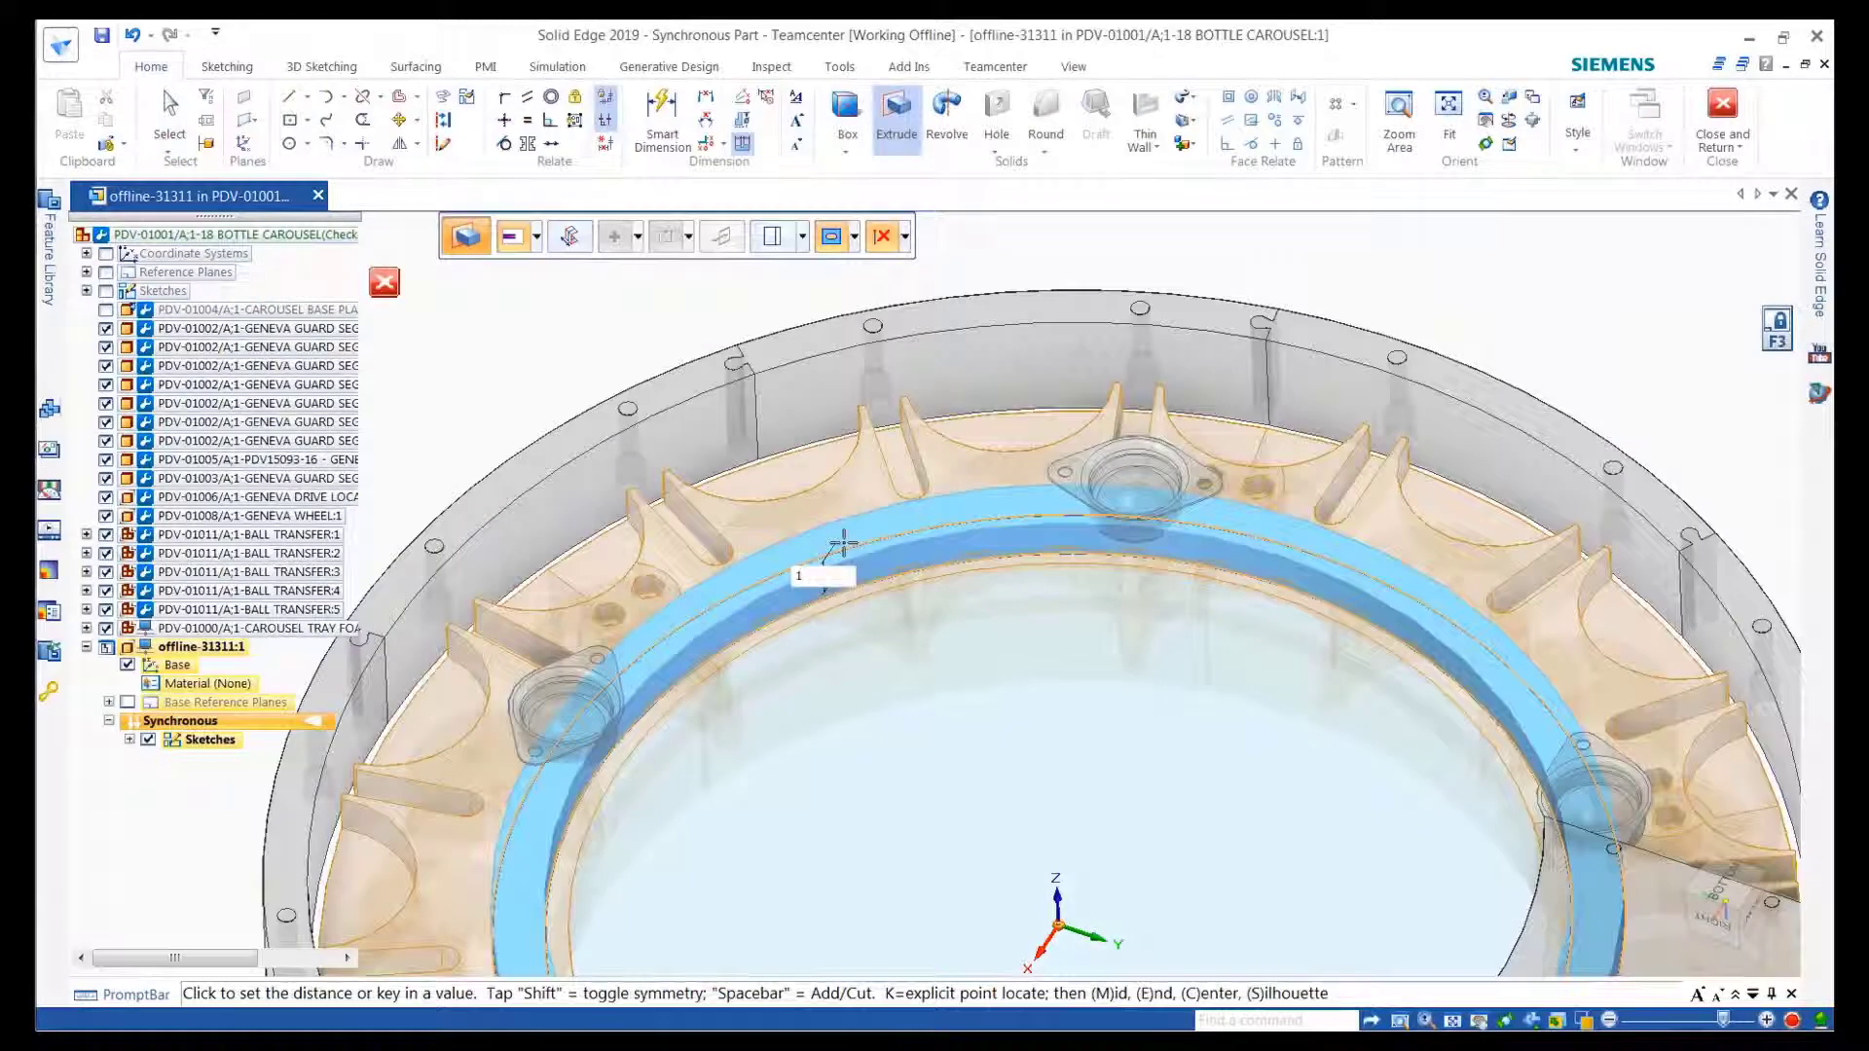
click(843, 542)
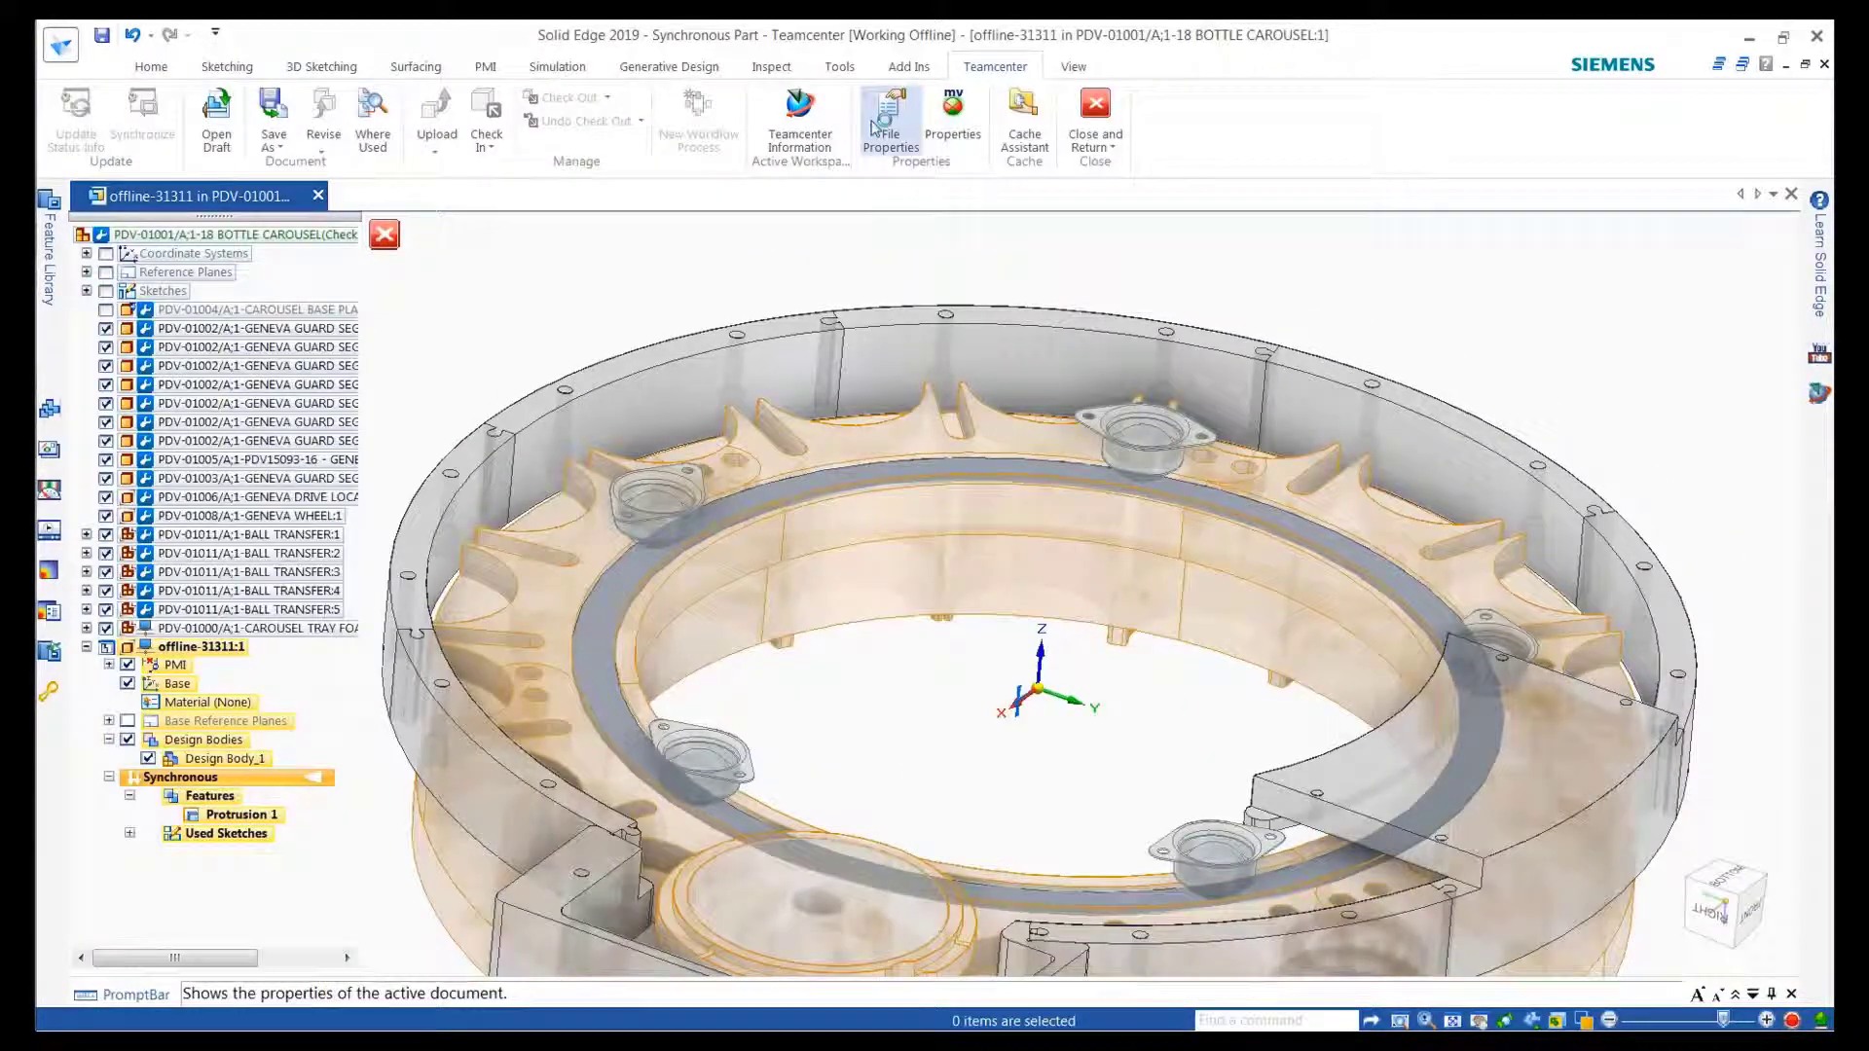
Set the new part's class to Frames and name it Steel Ring in Teamcenter File Properties
click(874, 127)
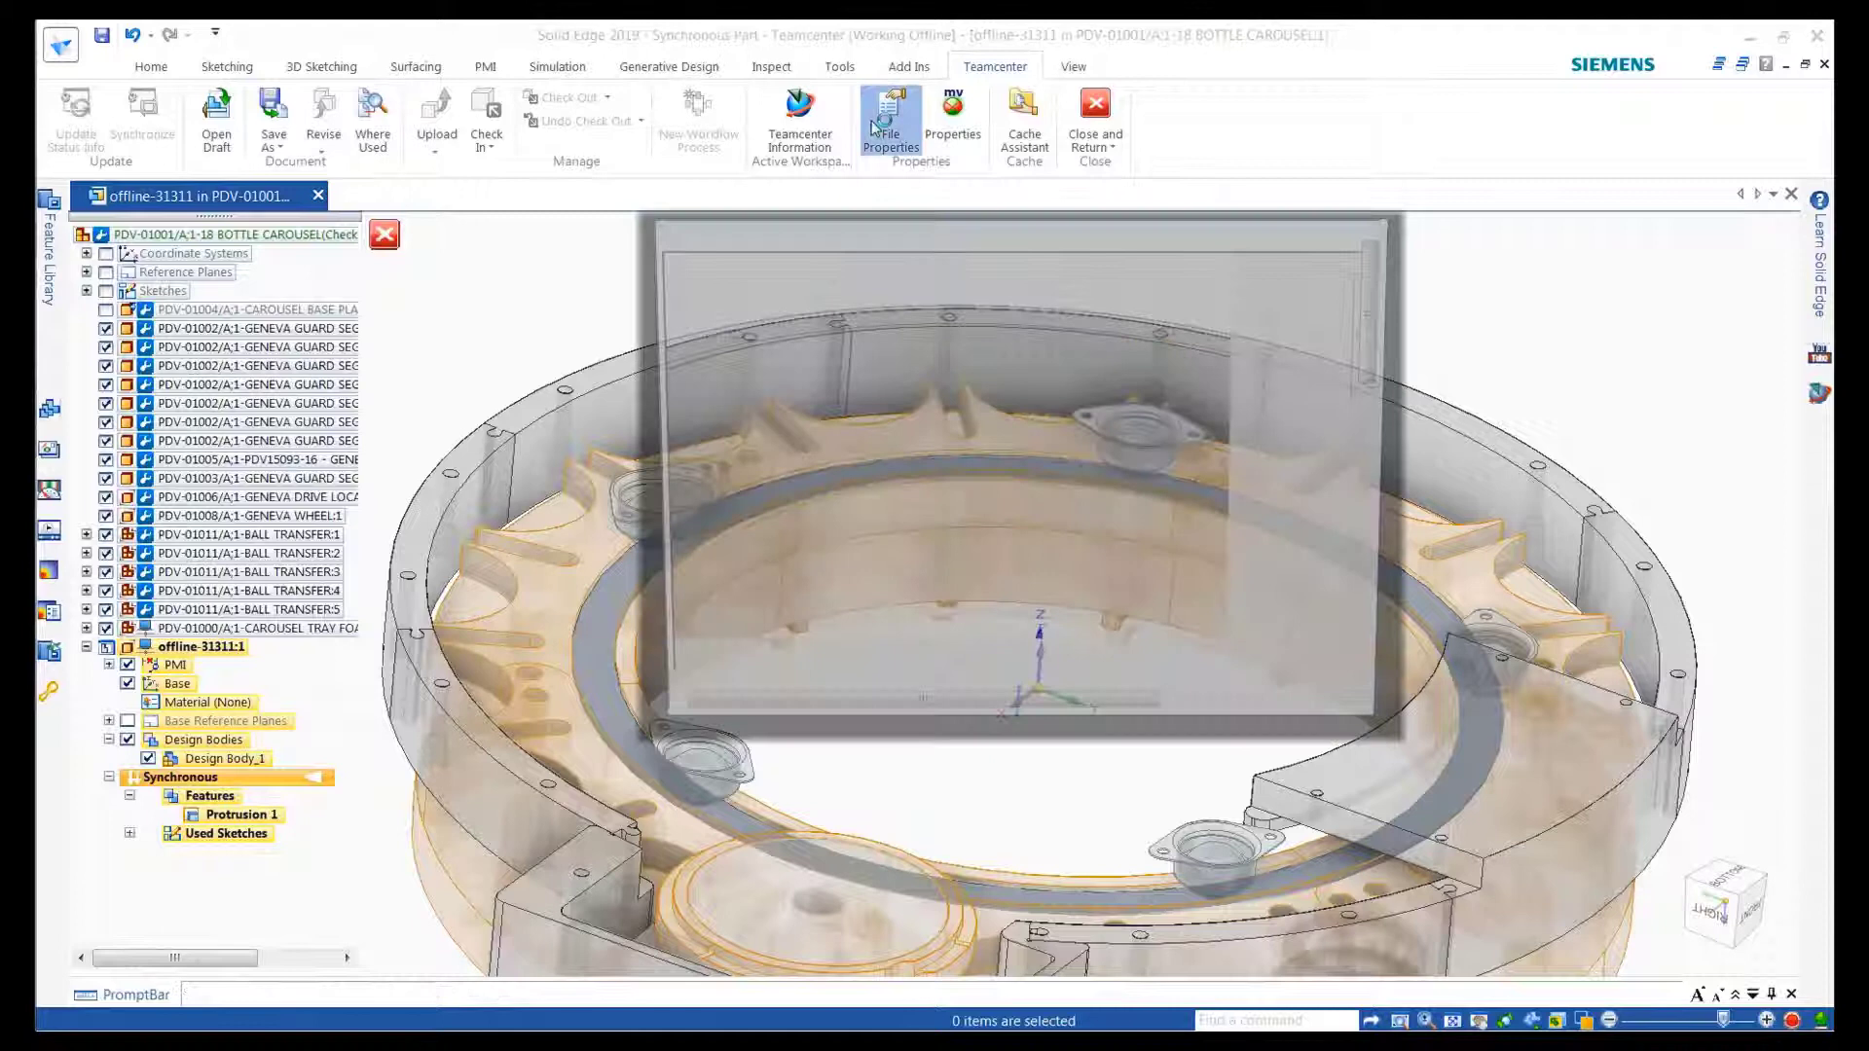
click(1139, 554)
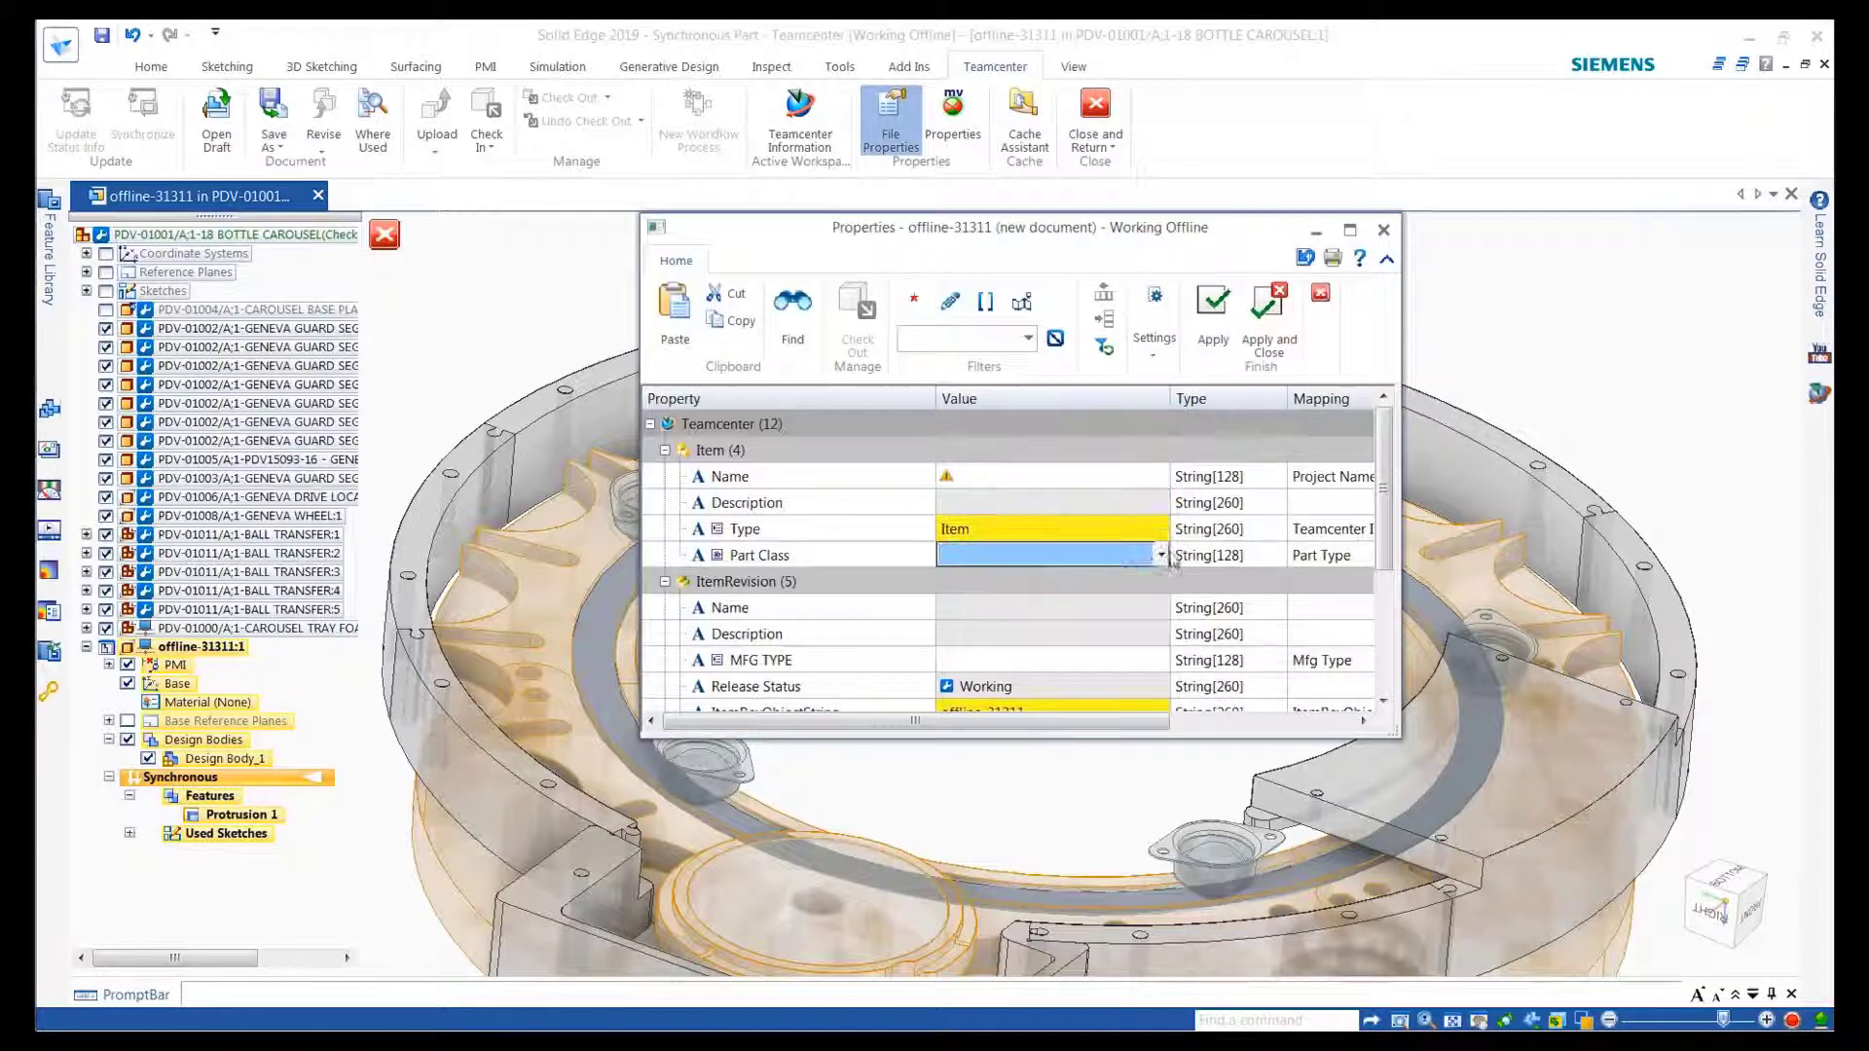
click(1158, 557)
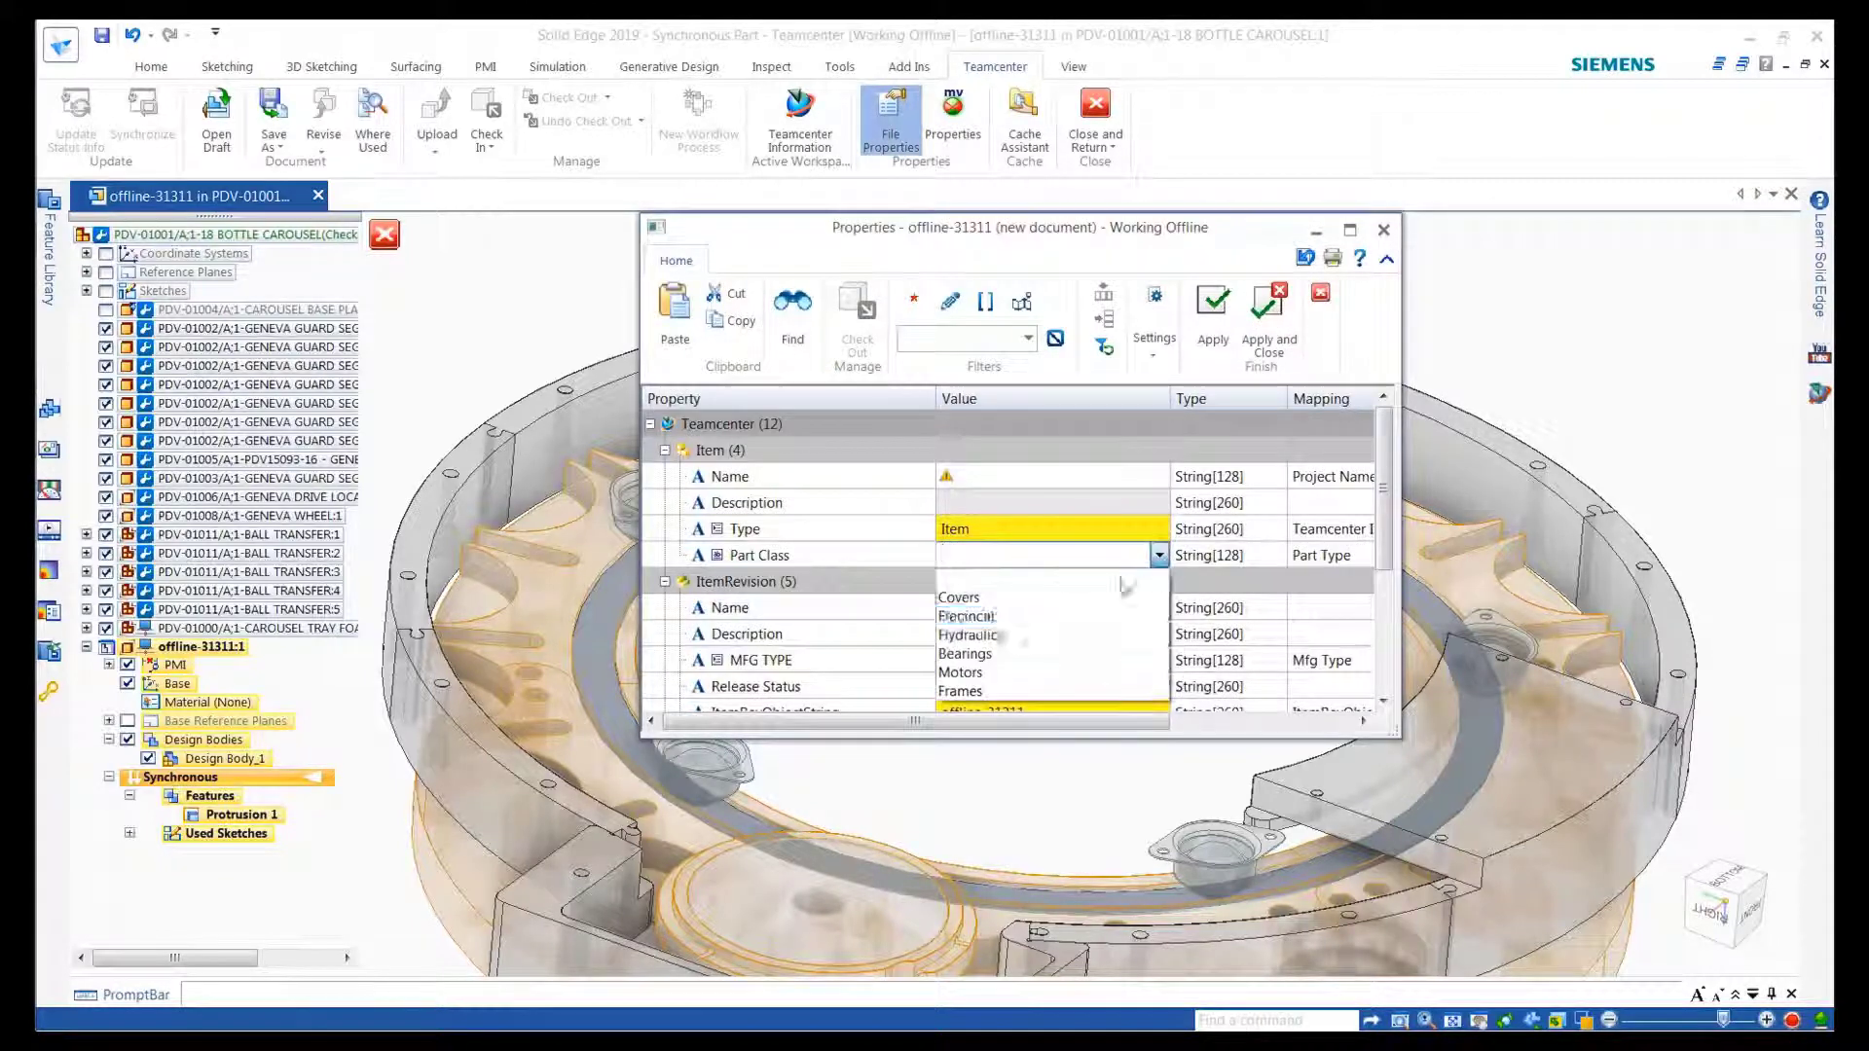
click(1014, 694)
click(1051, 476)
text(Steel Ring)
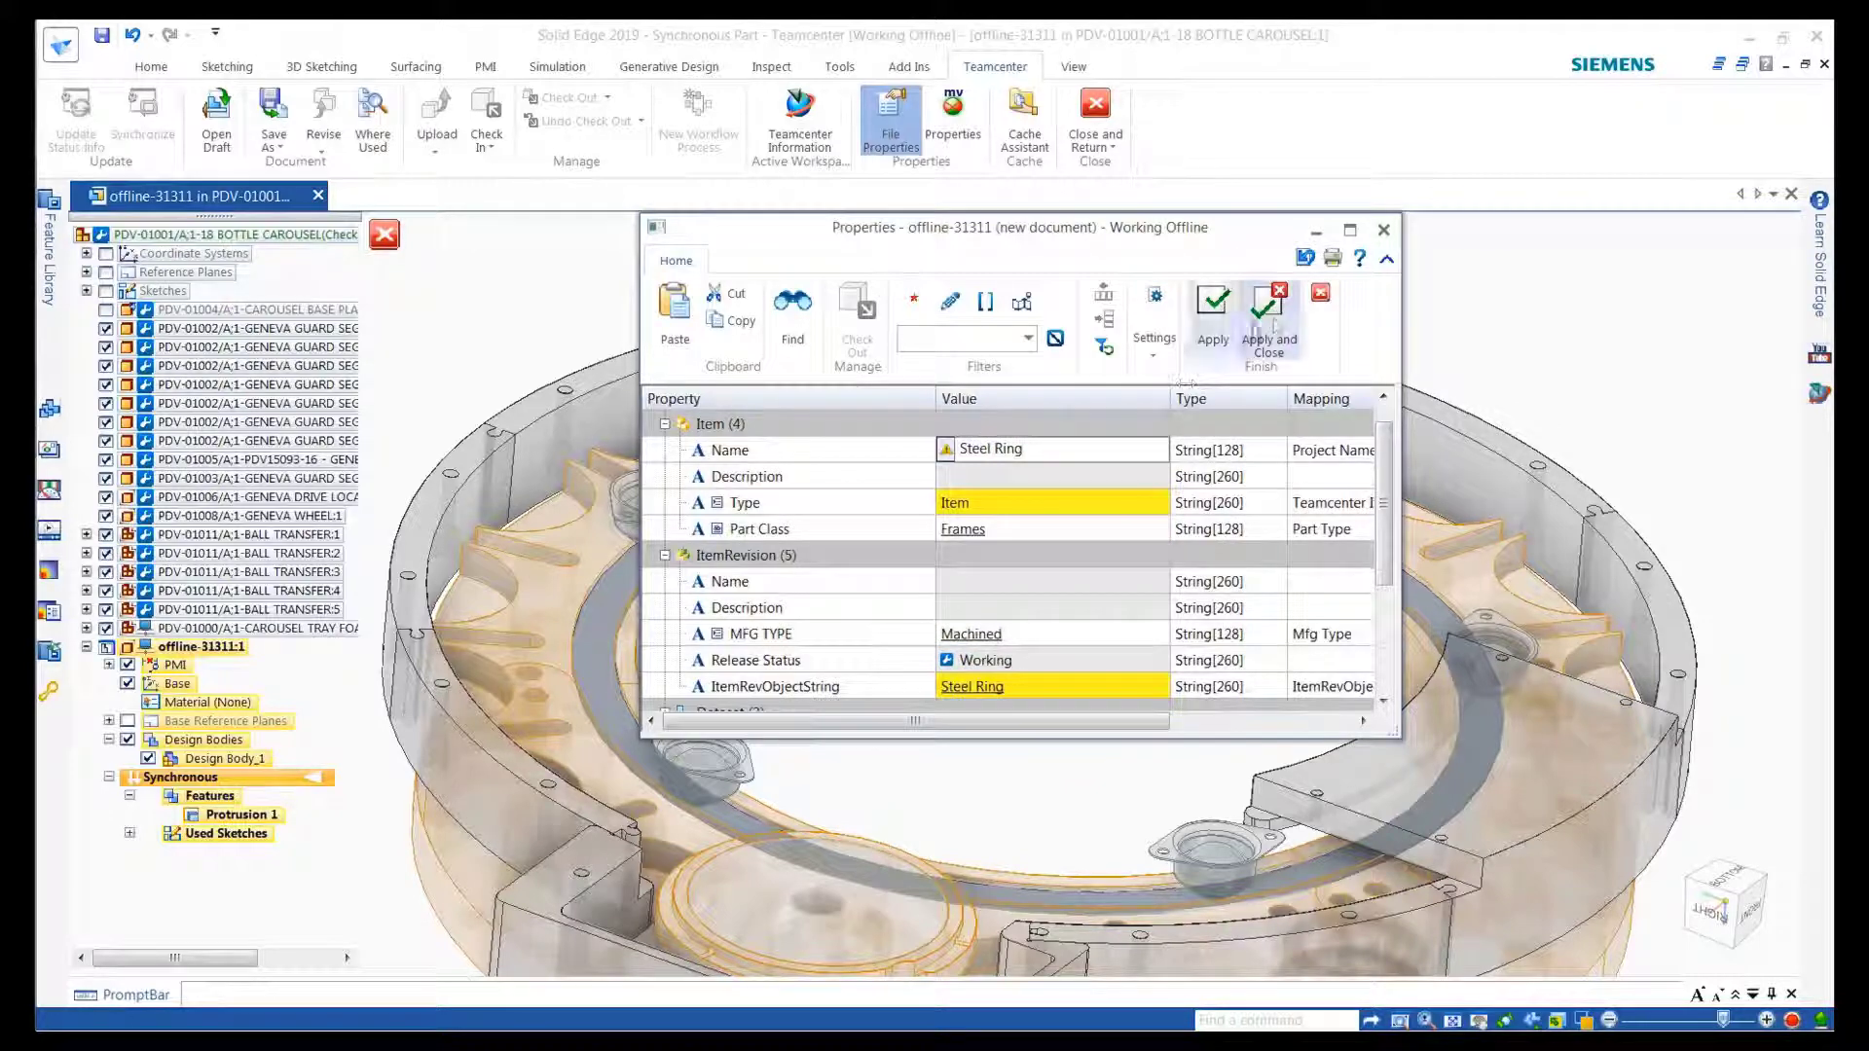
click(1268, 316)
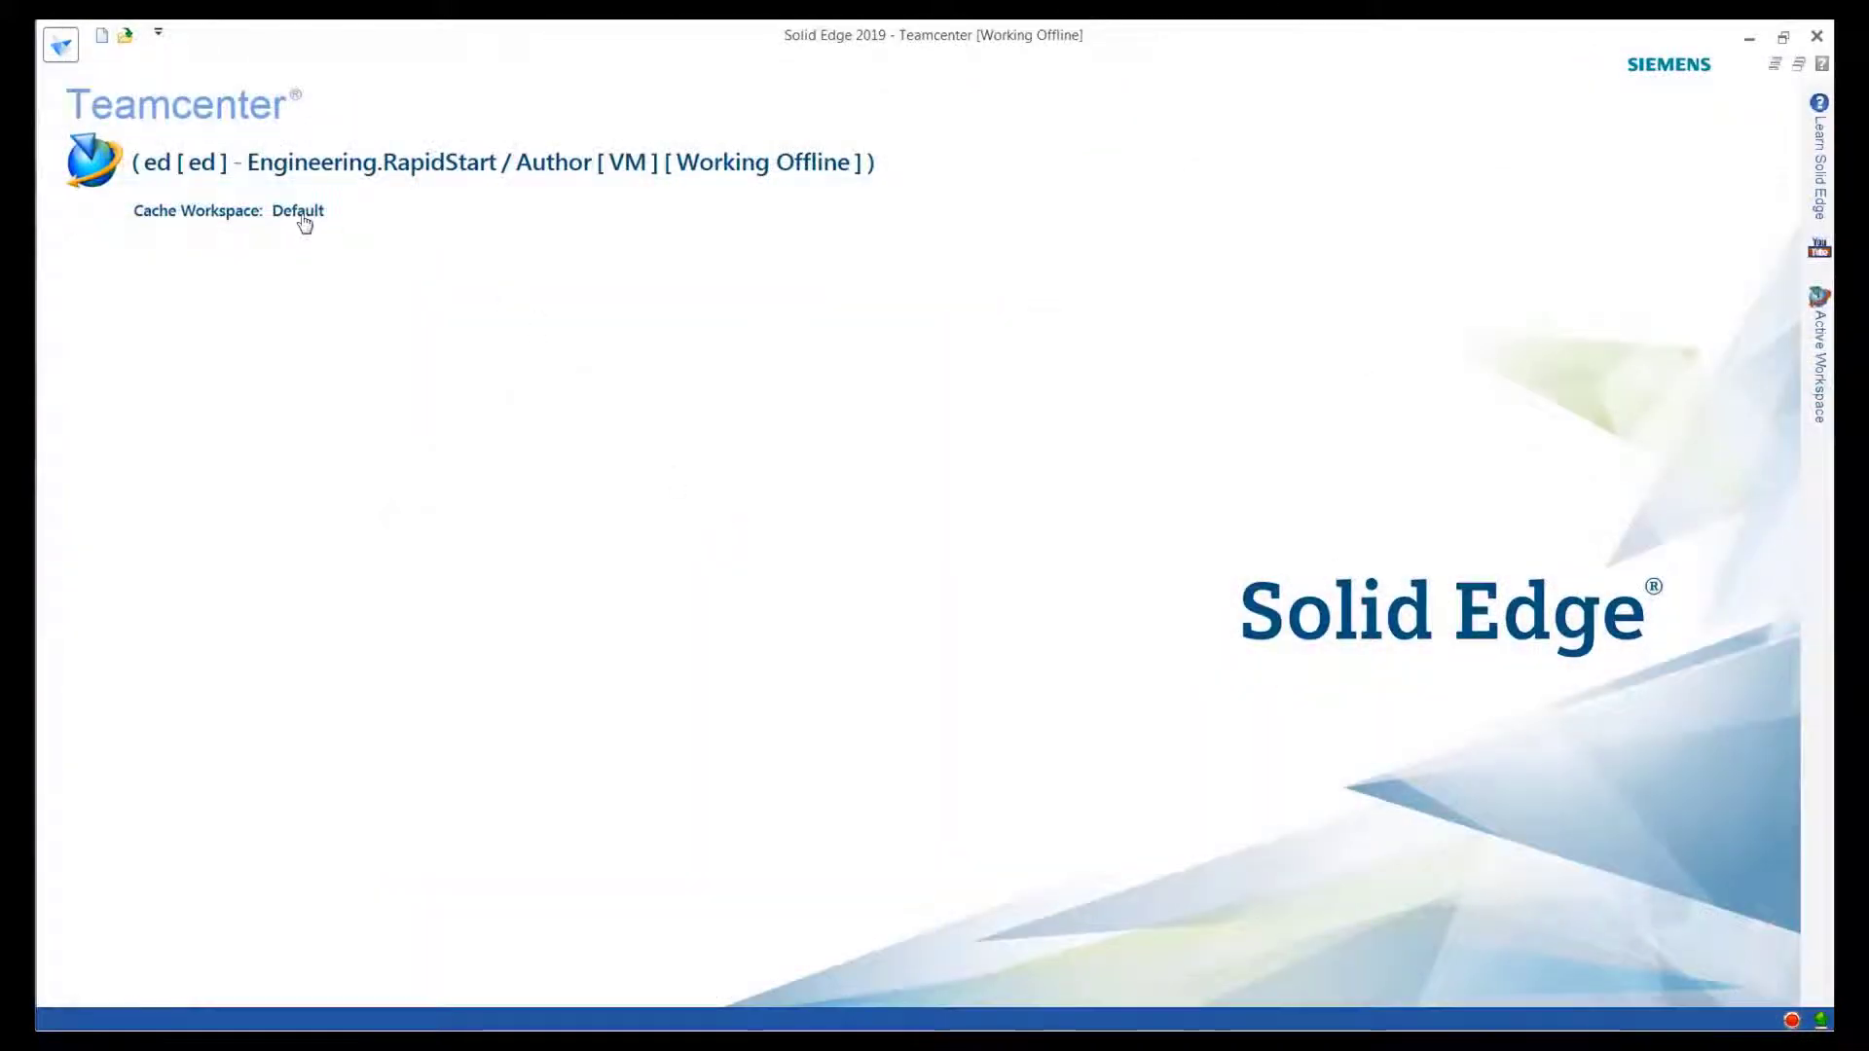
Work online and check in the carousel, assigning Steel Ring item ID PDV-01606/A
click(301, 215)
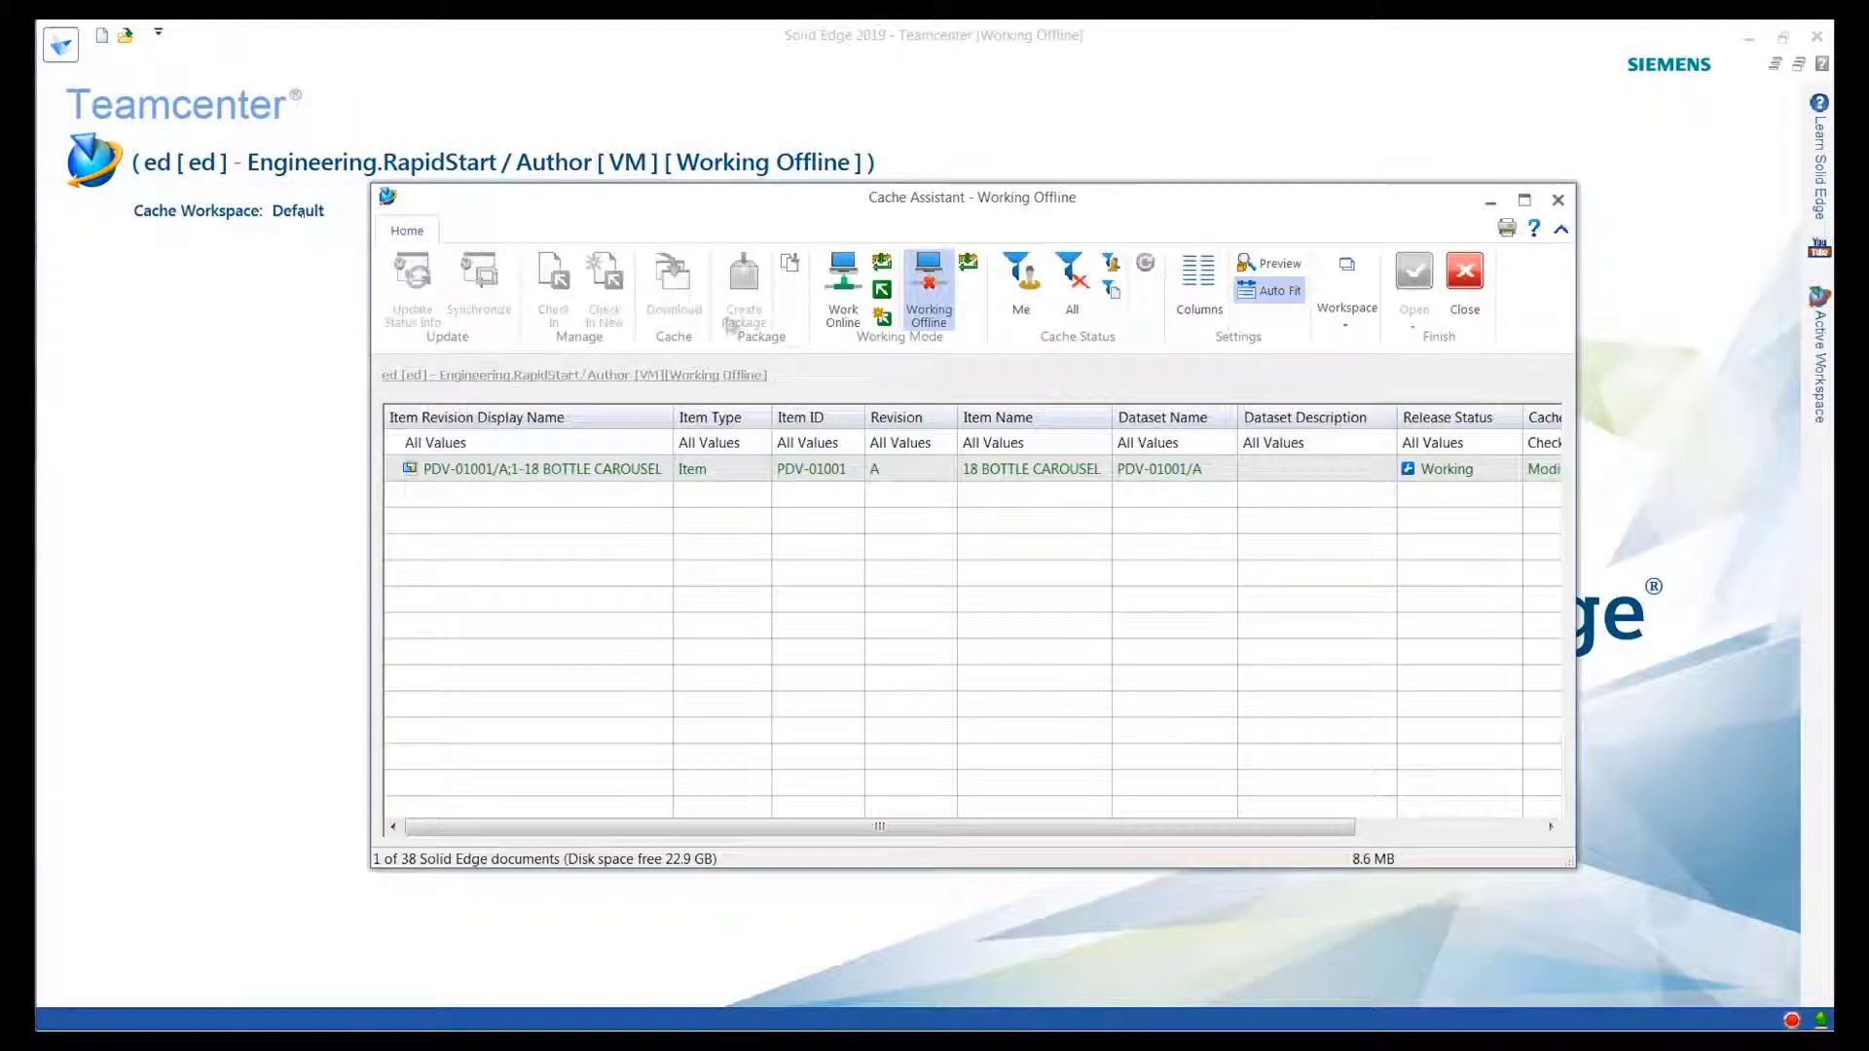
click(847, 283)
click(605, 471)
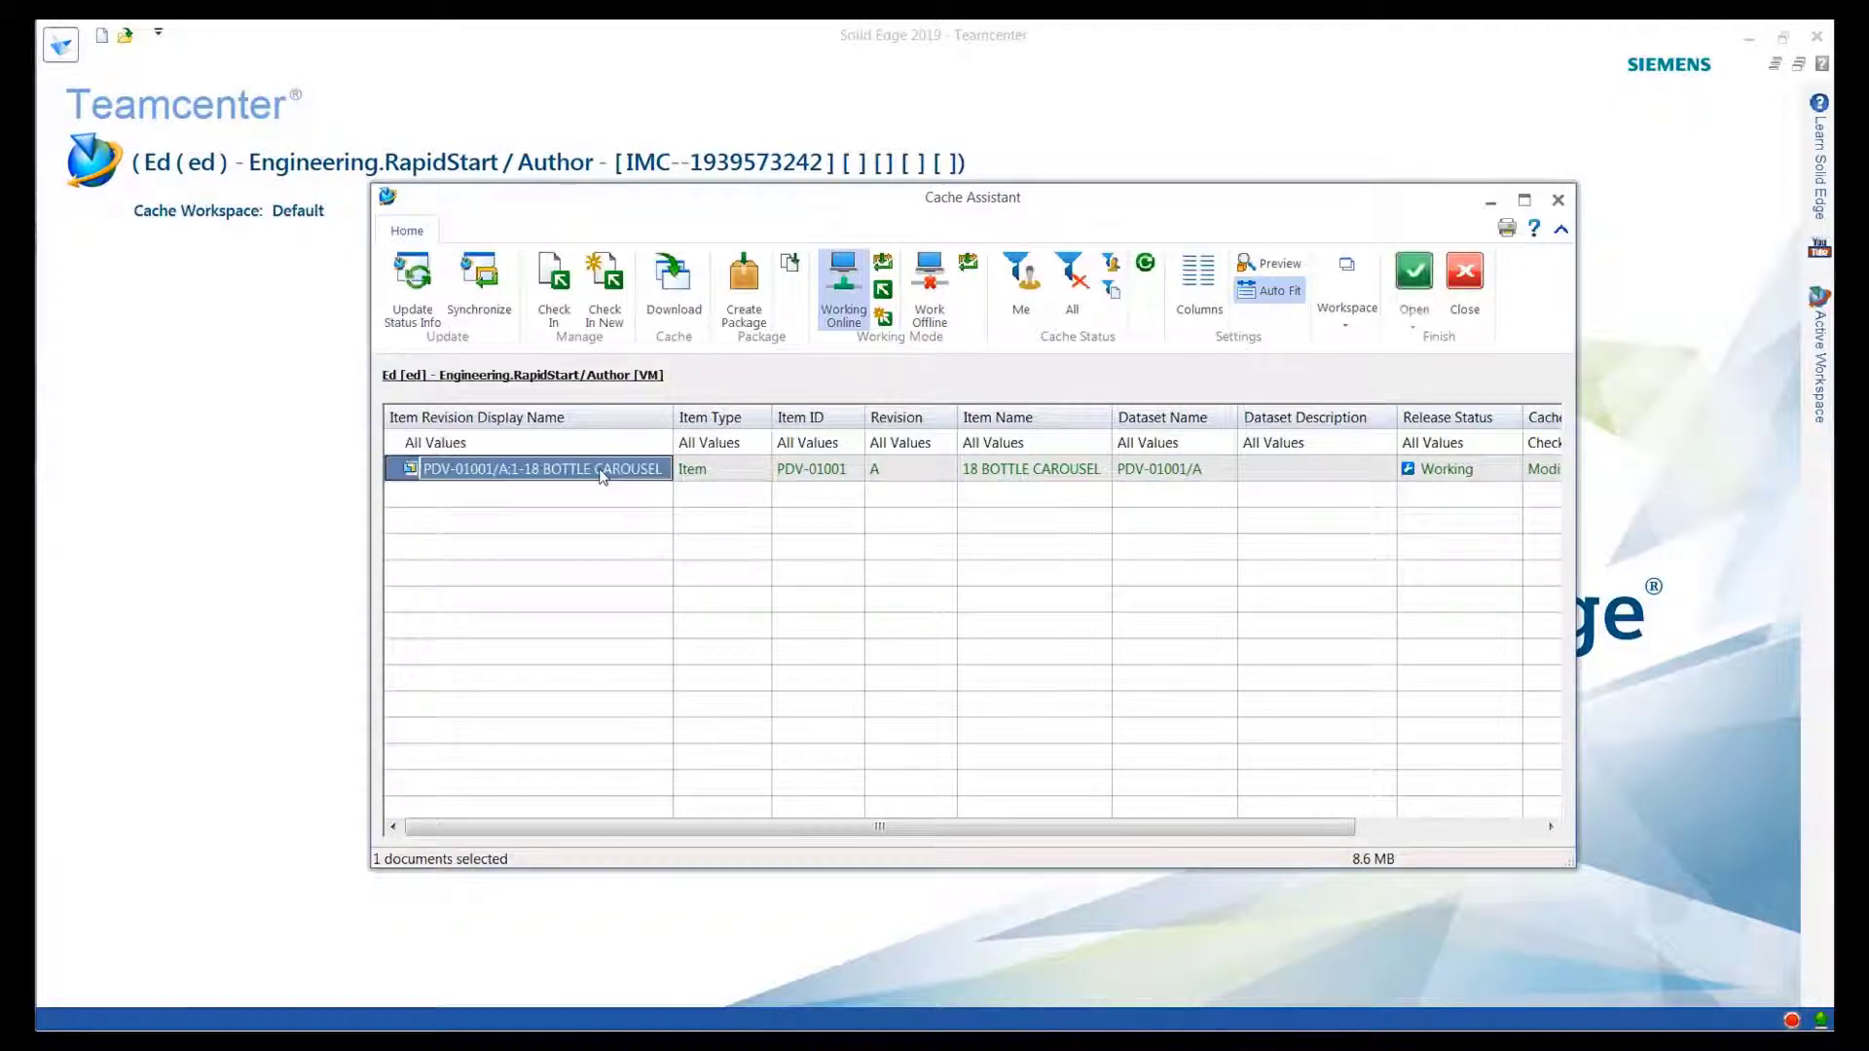
click(553, 292)
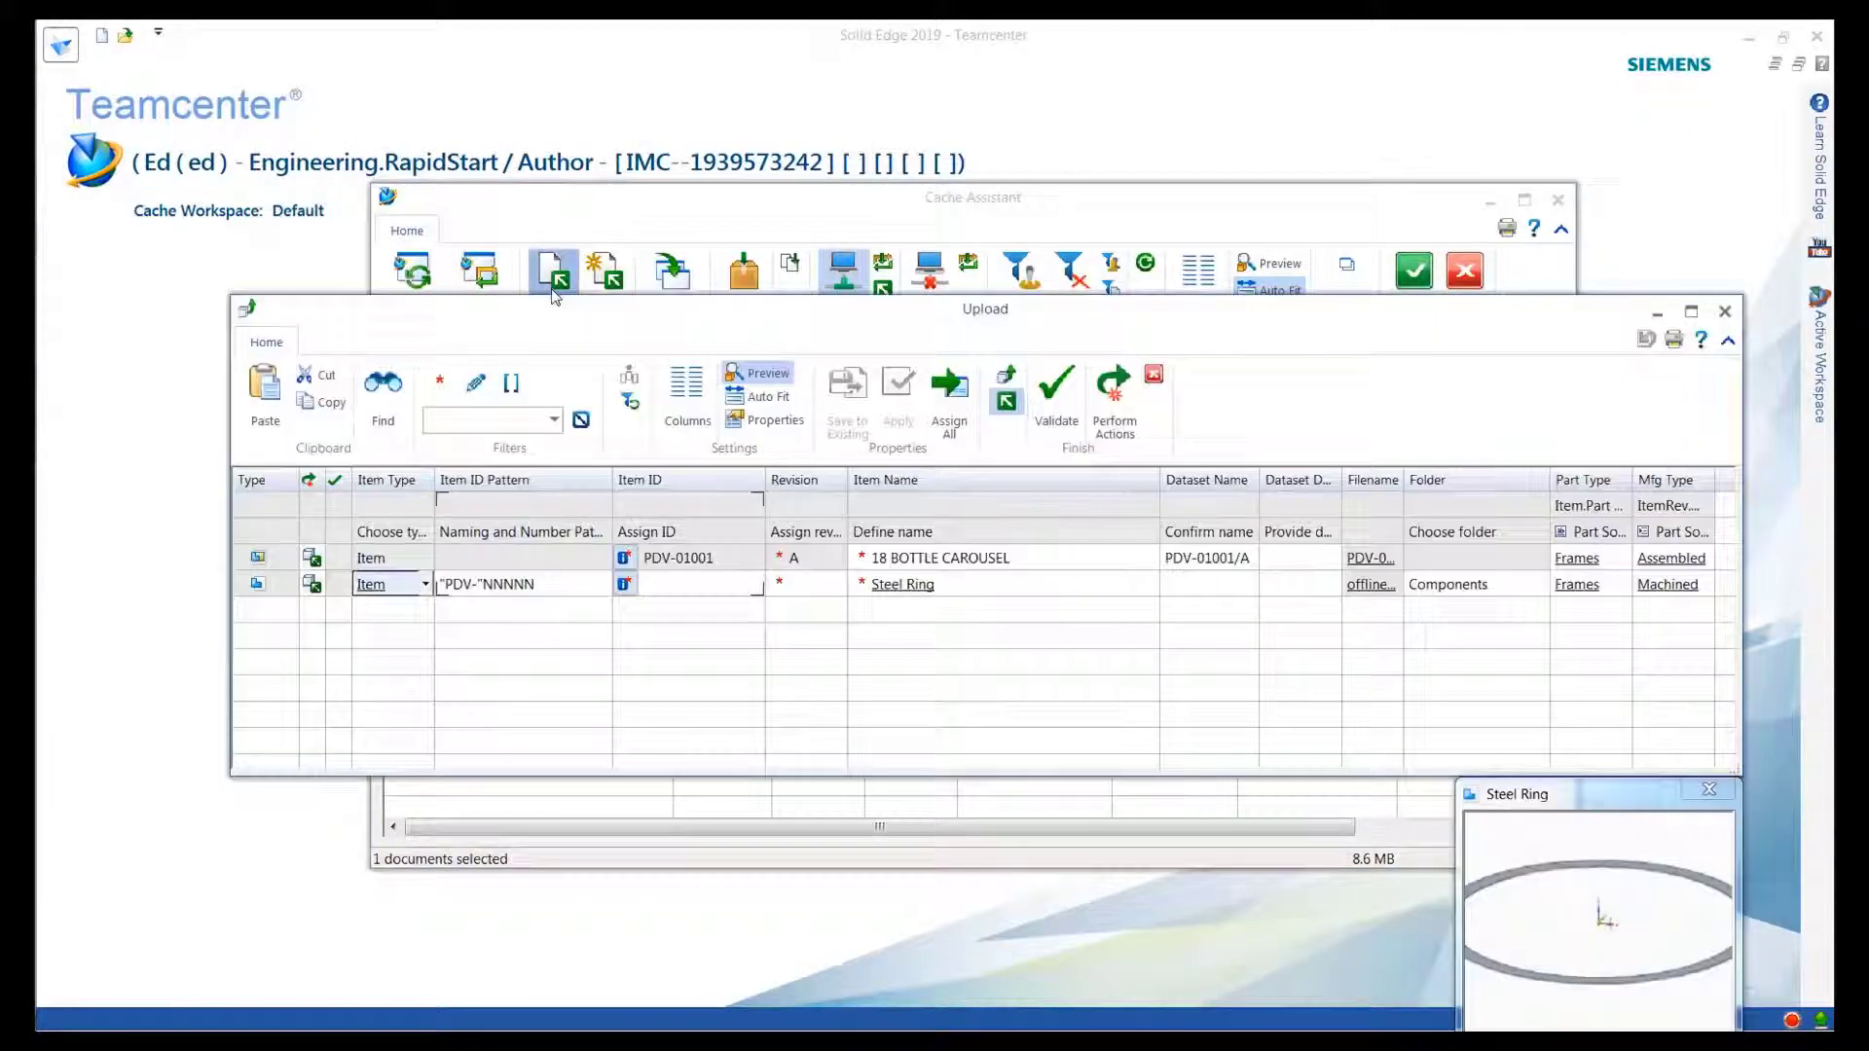
click(932, 565)
click(934, 582)
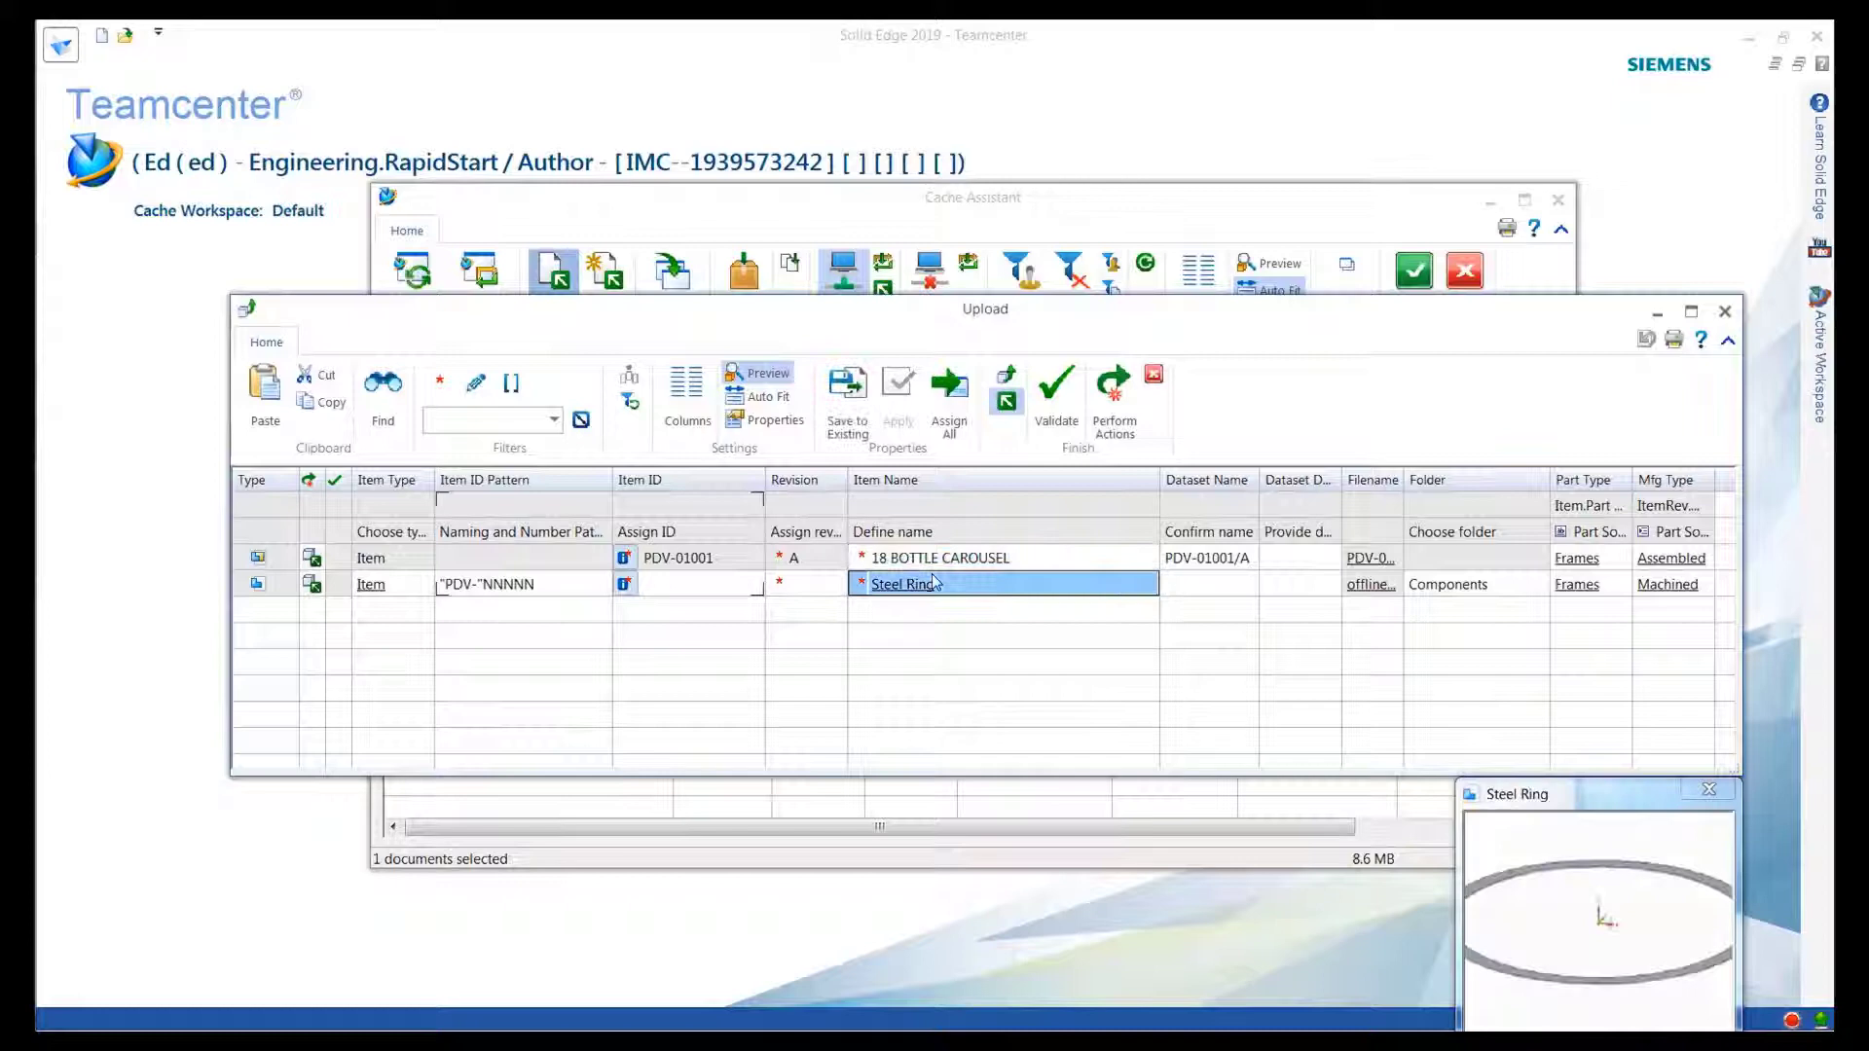
click(954, 425)
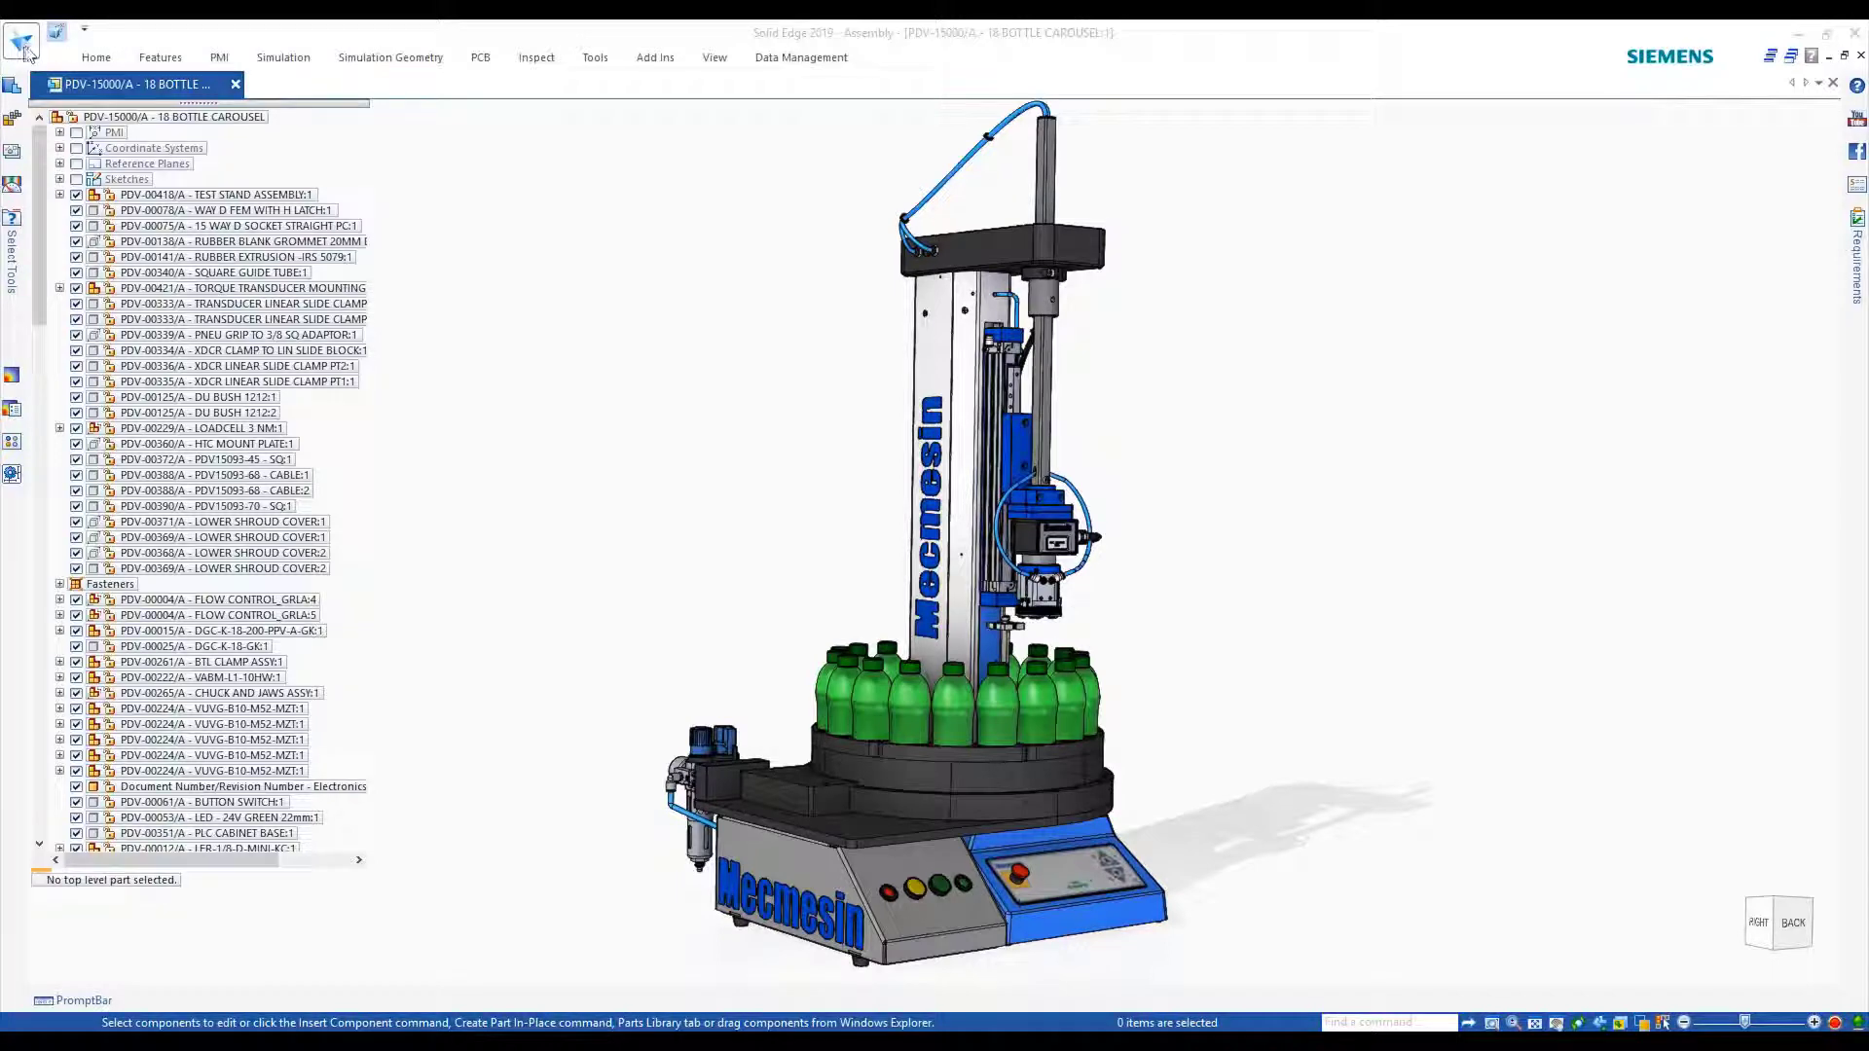
Open Solid Edge Portal from the Share menu
click(22, 43)
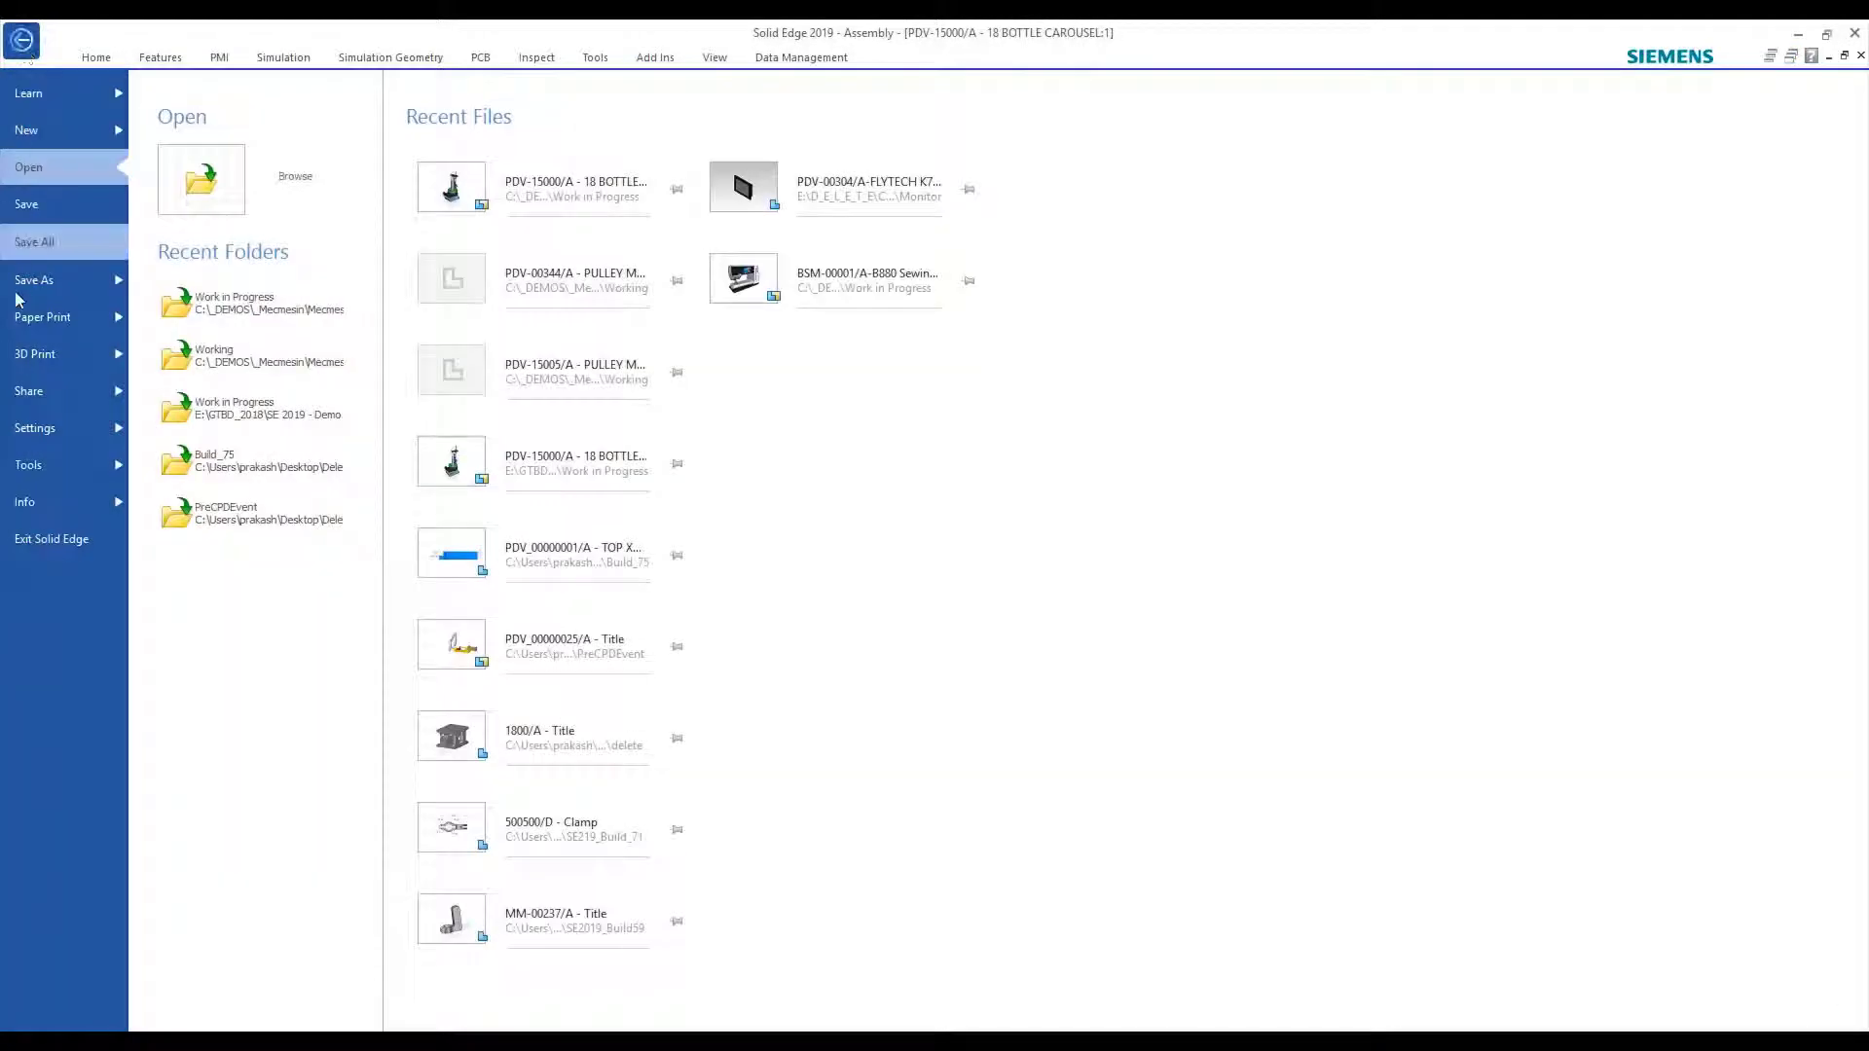
click(39, 391)
click(214, 202)
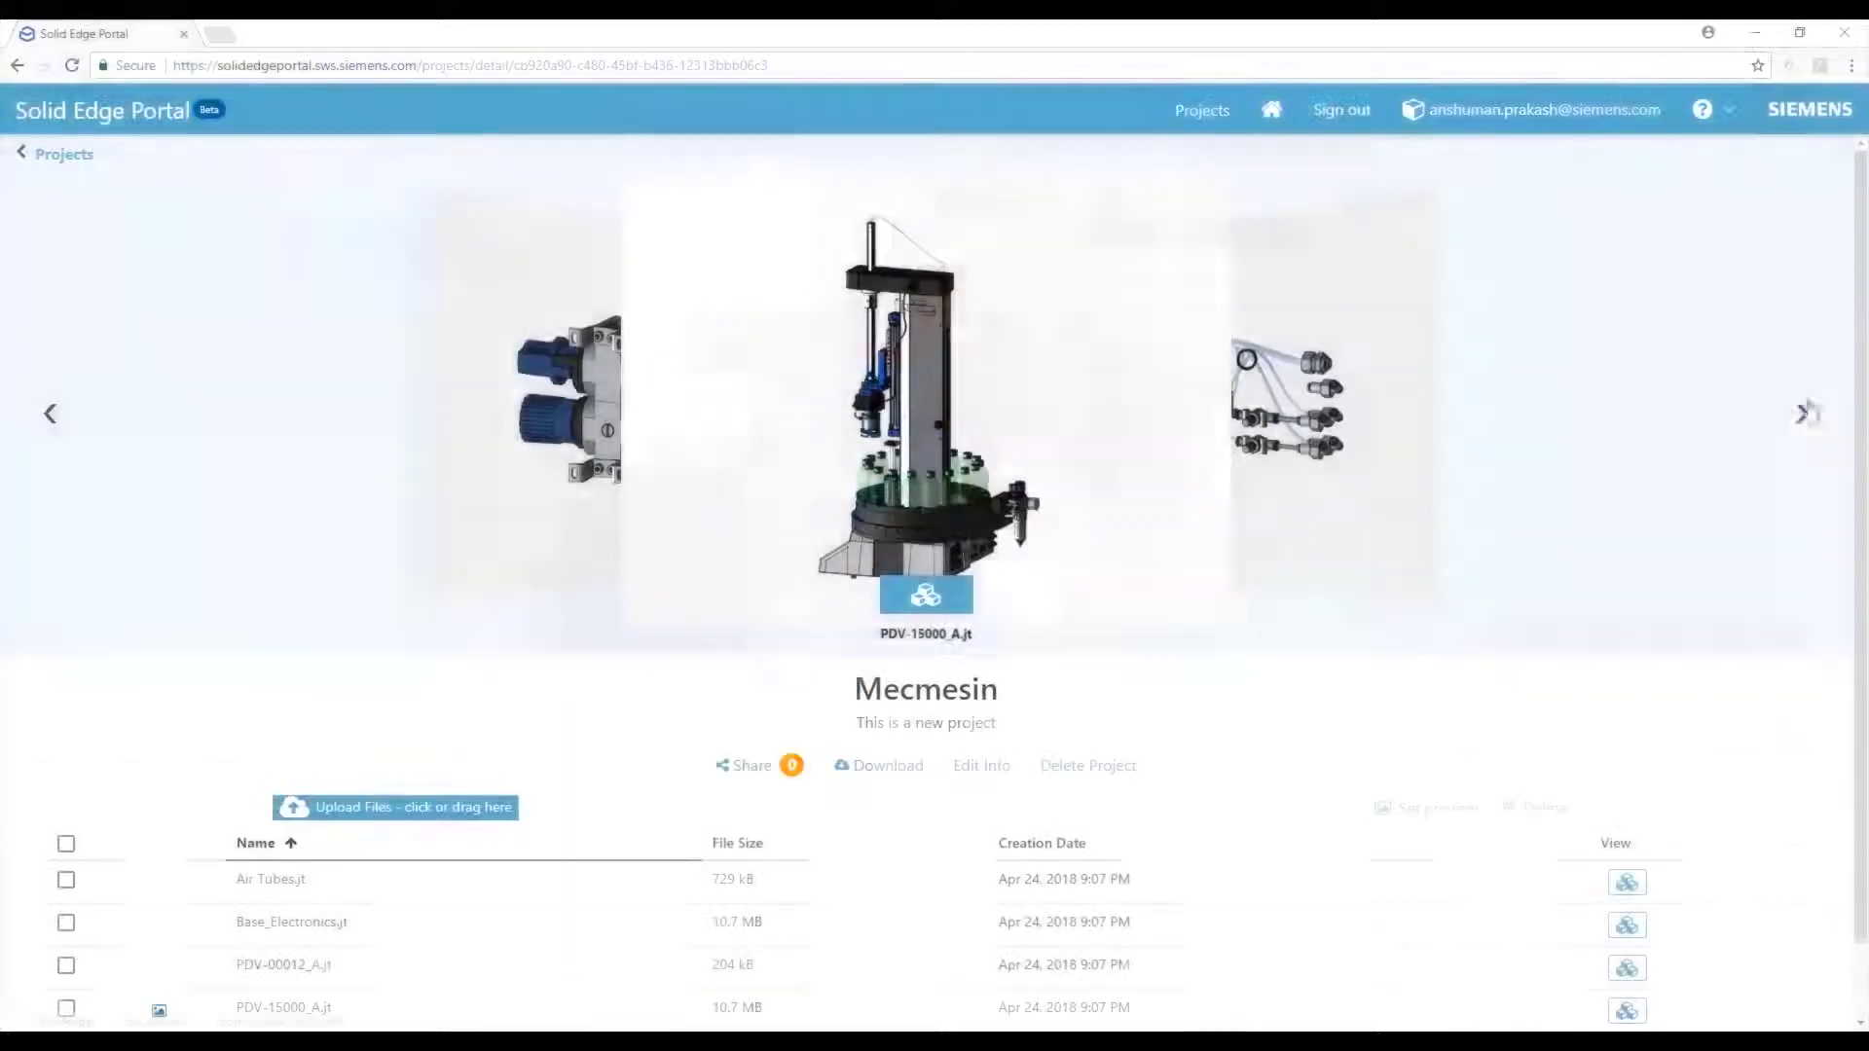
Open the regulator model PDV-00012_A.jt in the viewer and try standard view orientations
click(1802, 414)
click(1800, 418)
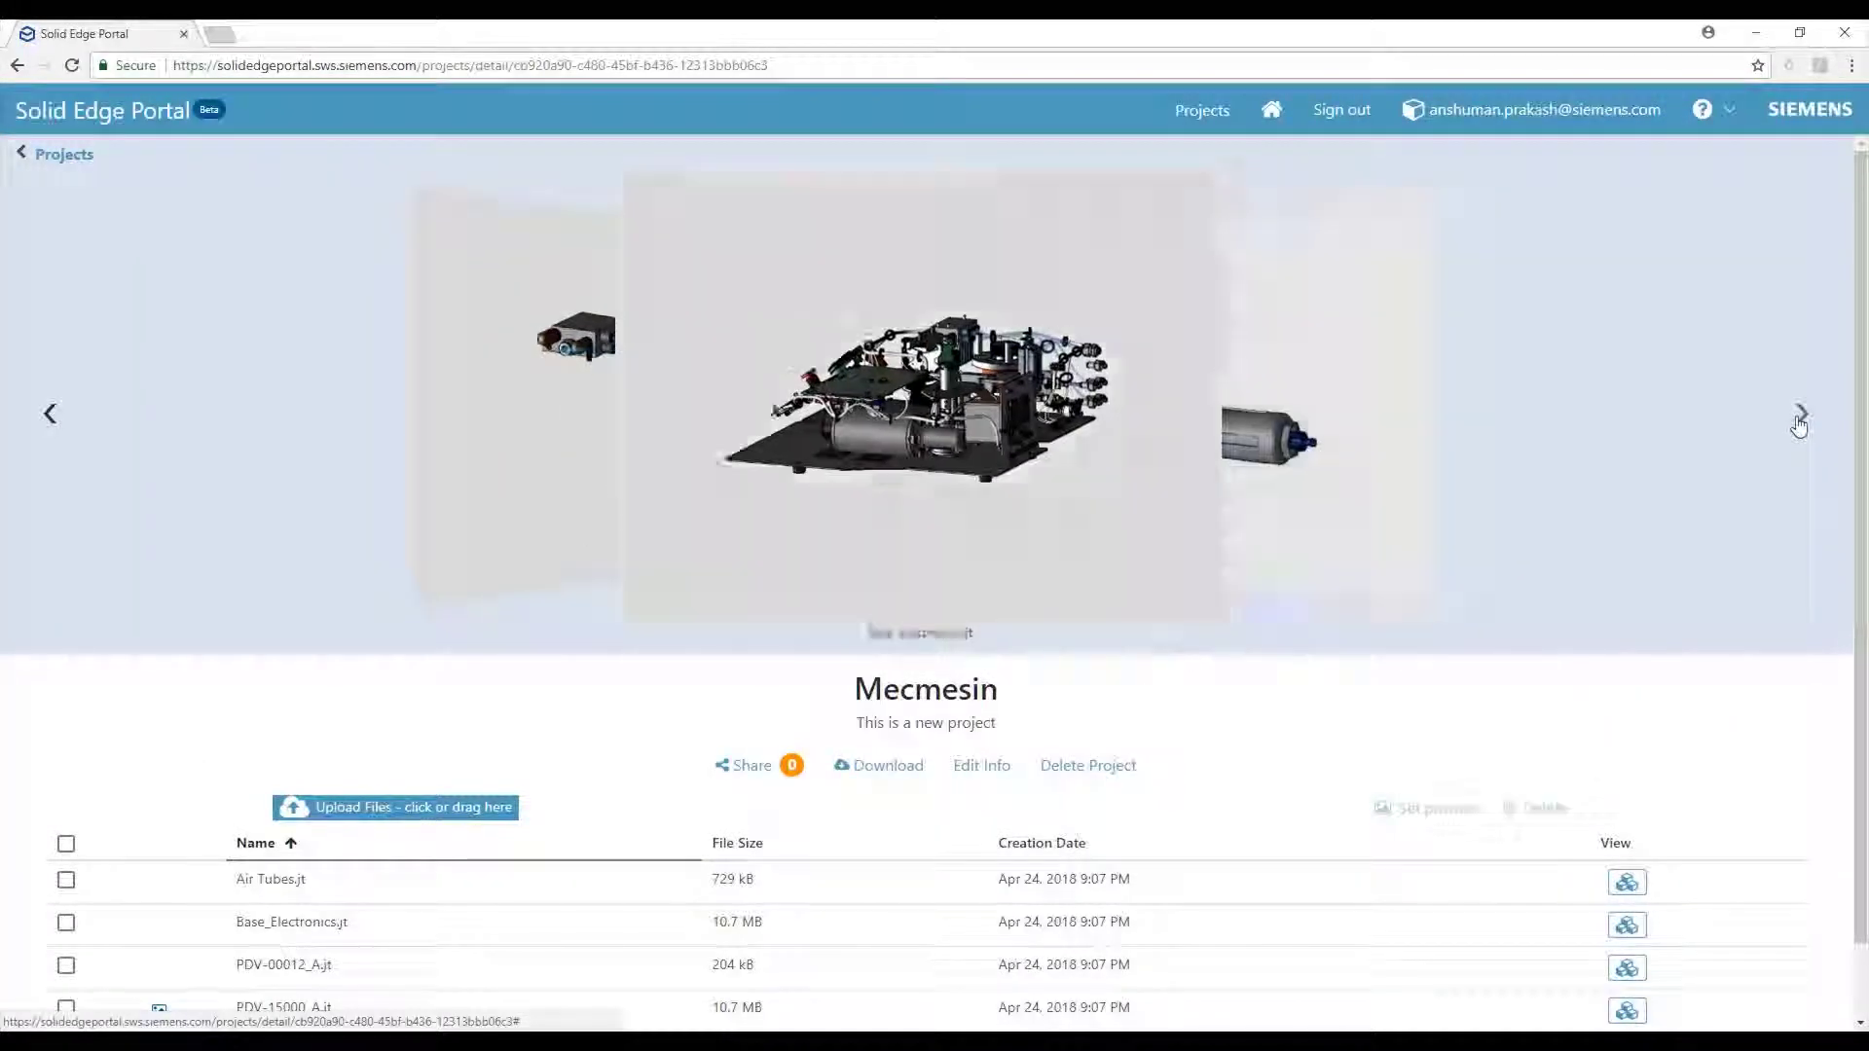
click(1799, 420)
click(926, 597)
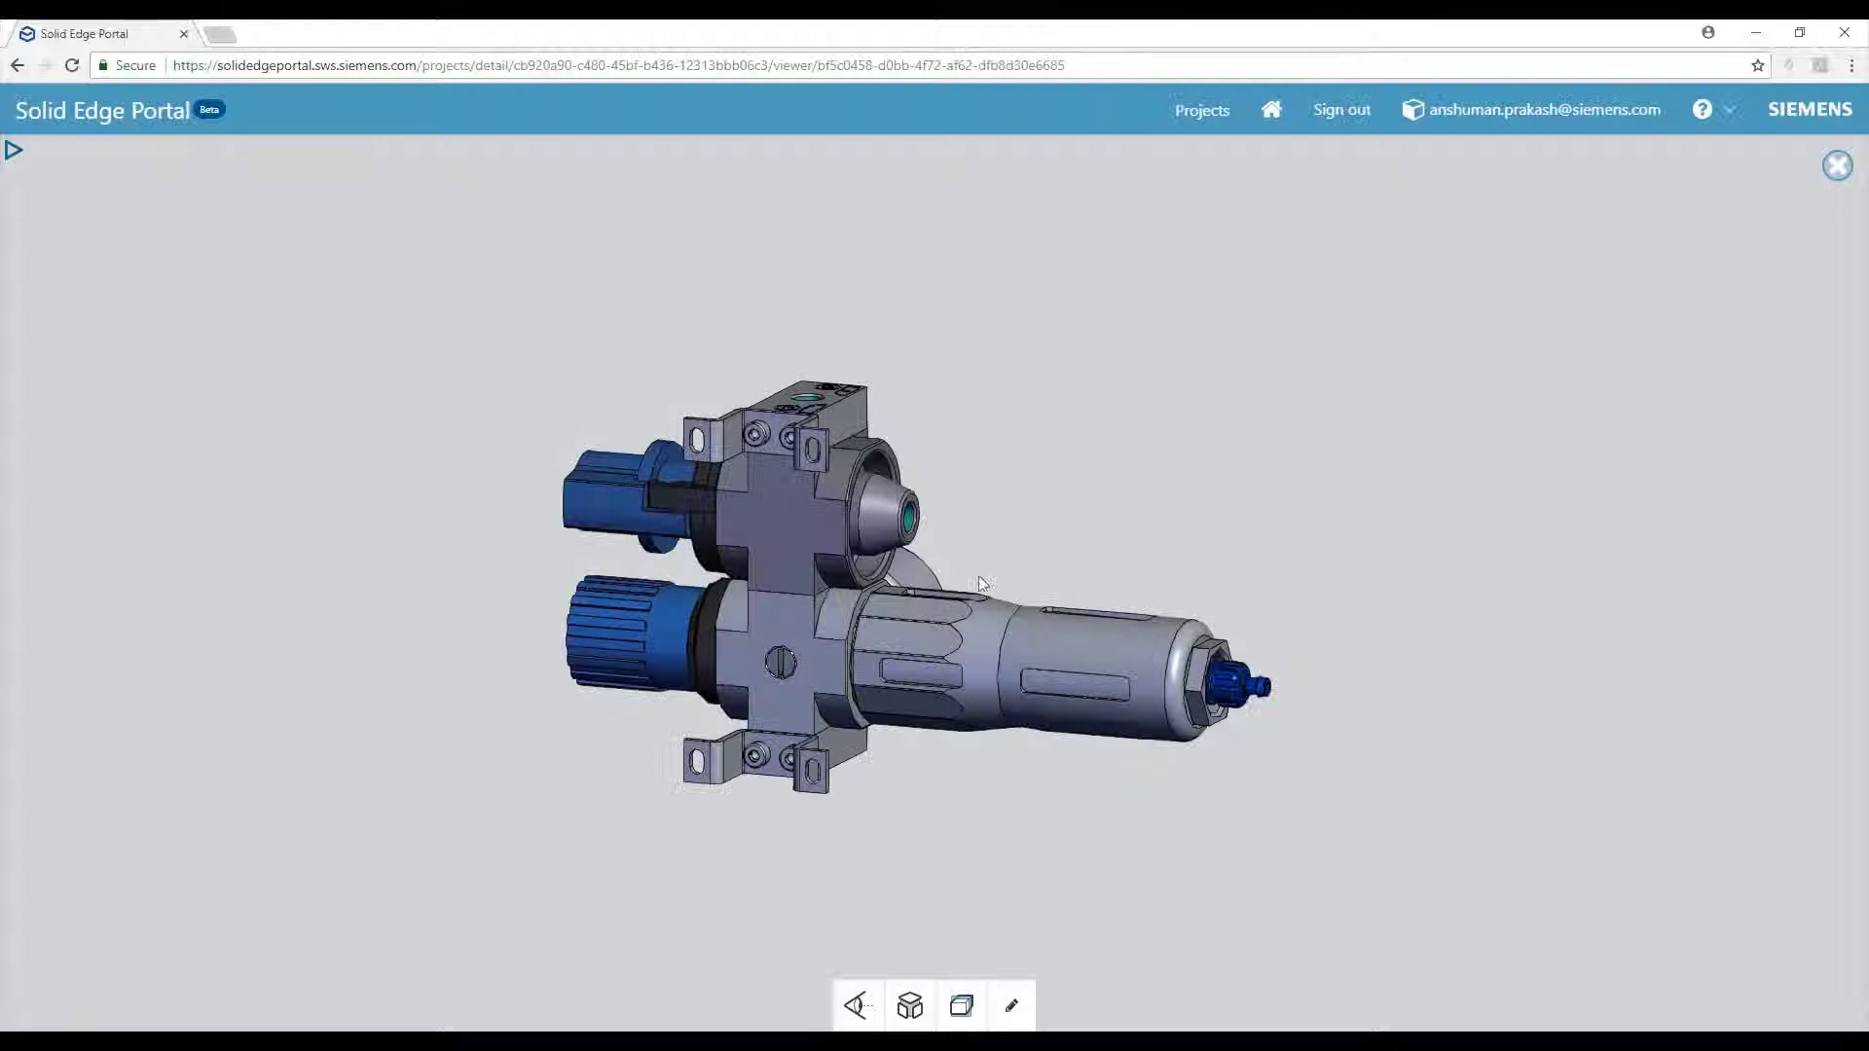
click(857, 1005)
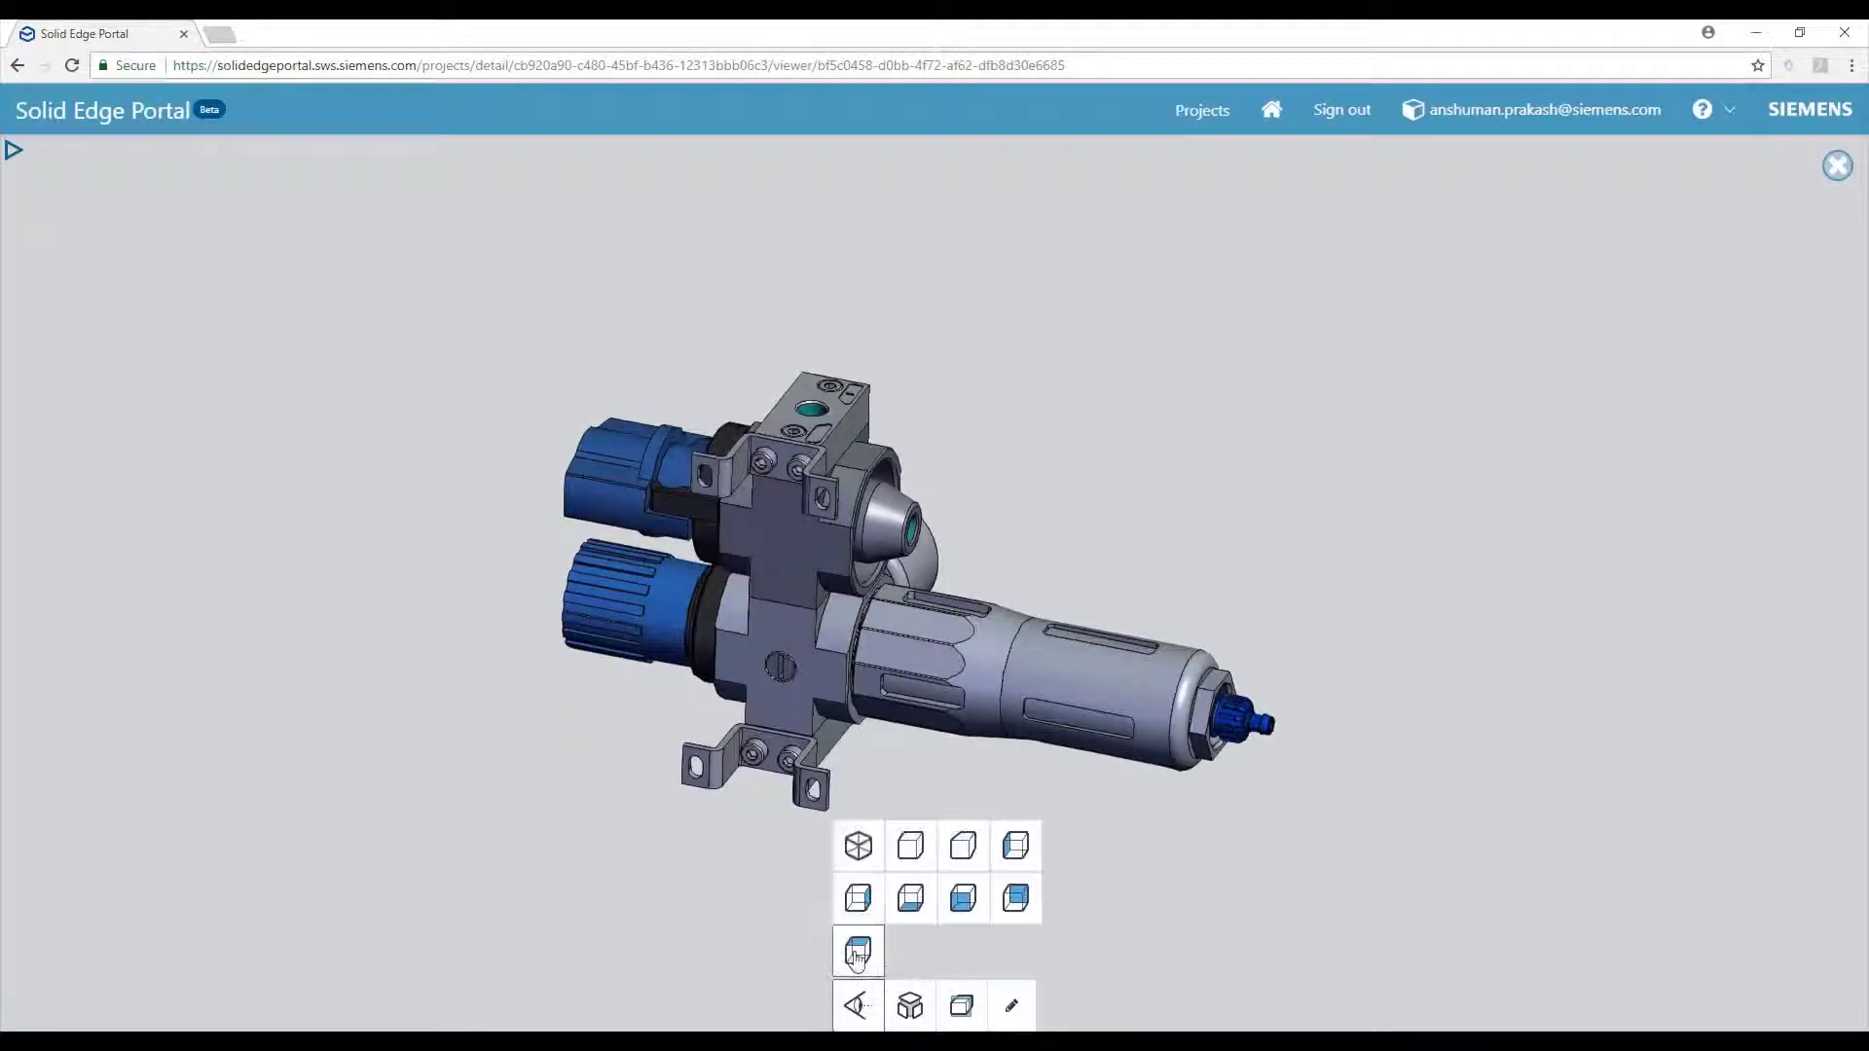
click(856, 954)
click(910, 1011)
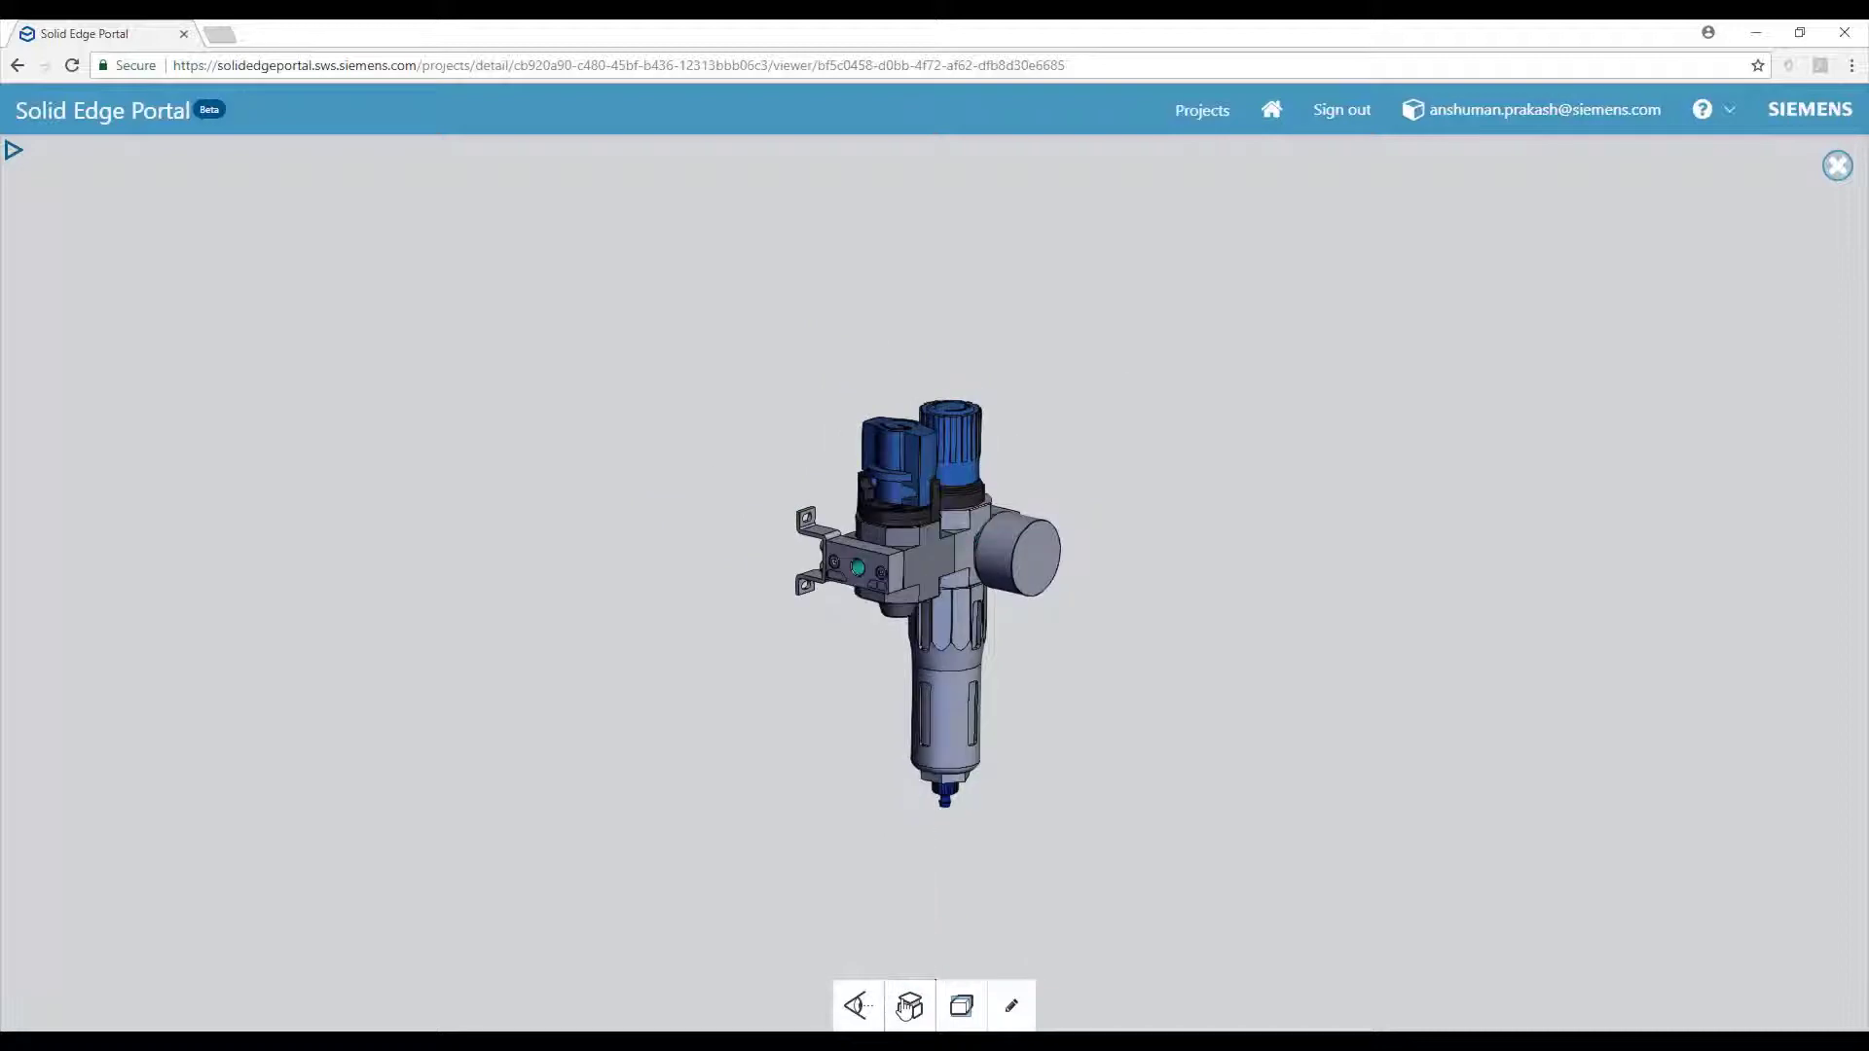
Cut the regulator with several section planes, including a horizontal one
click(962, 1006)
click(959, 907)
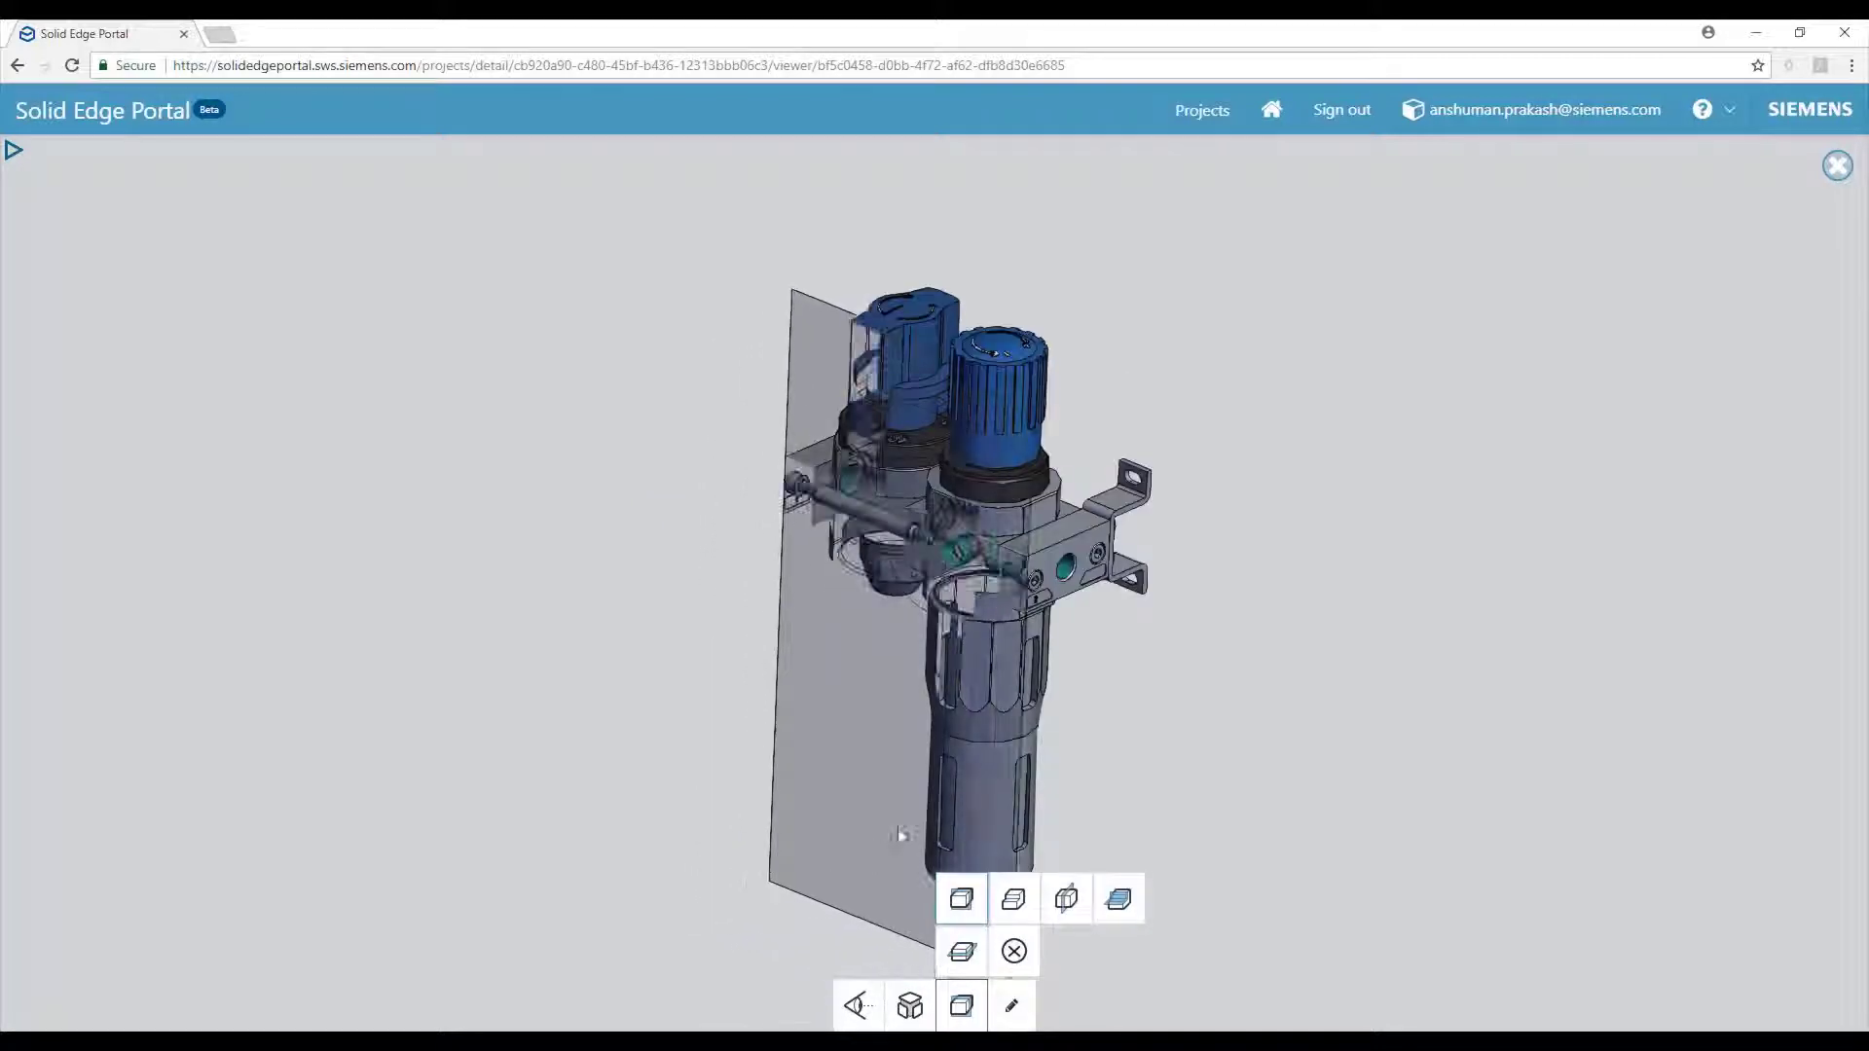
click(1066, 900)
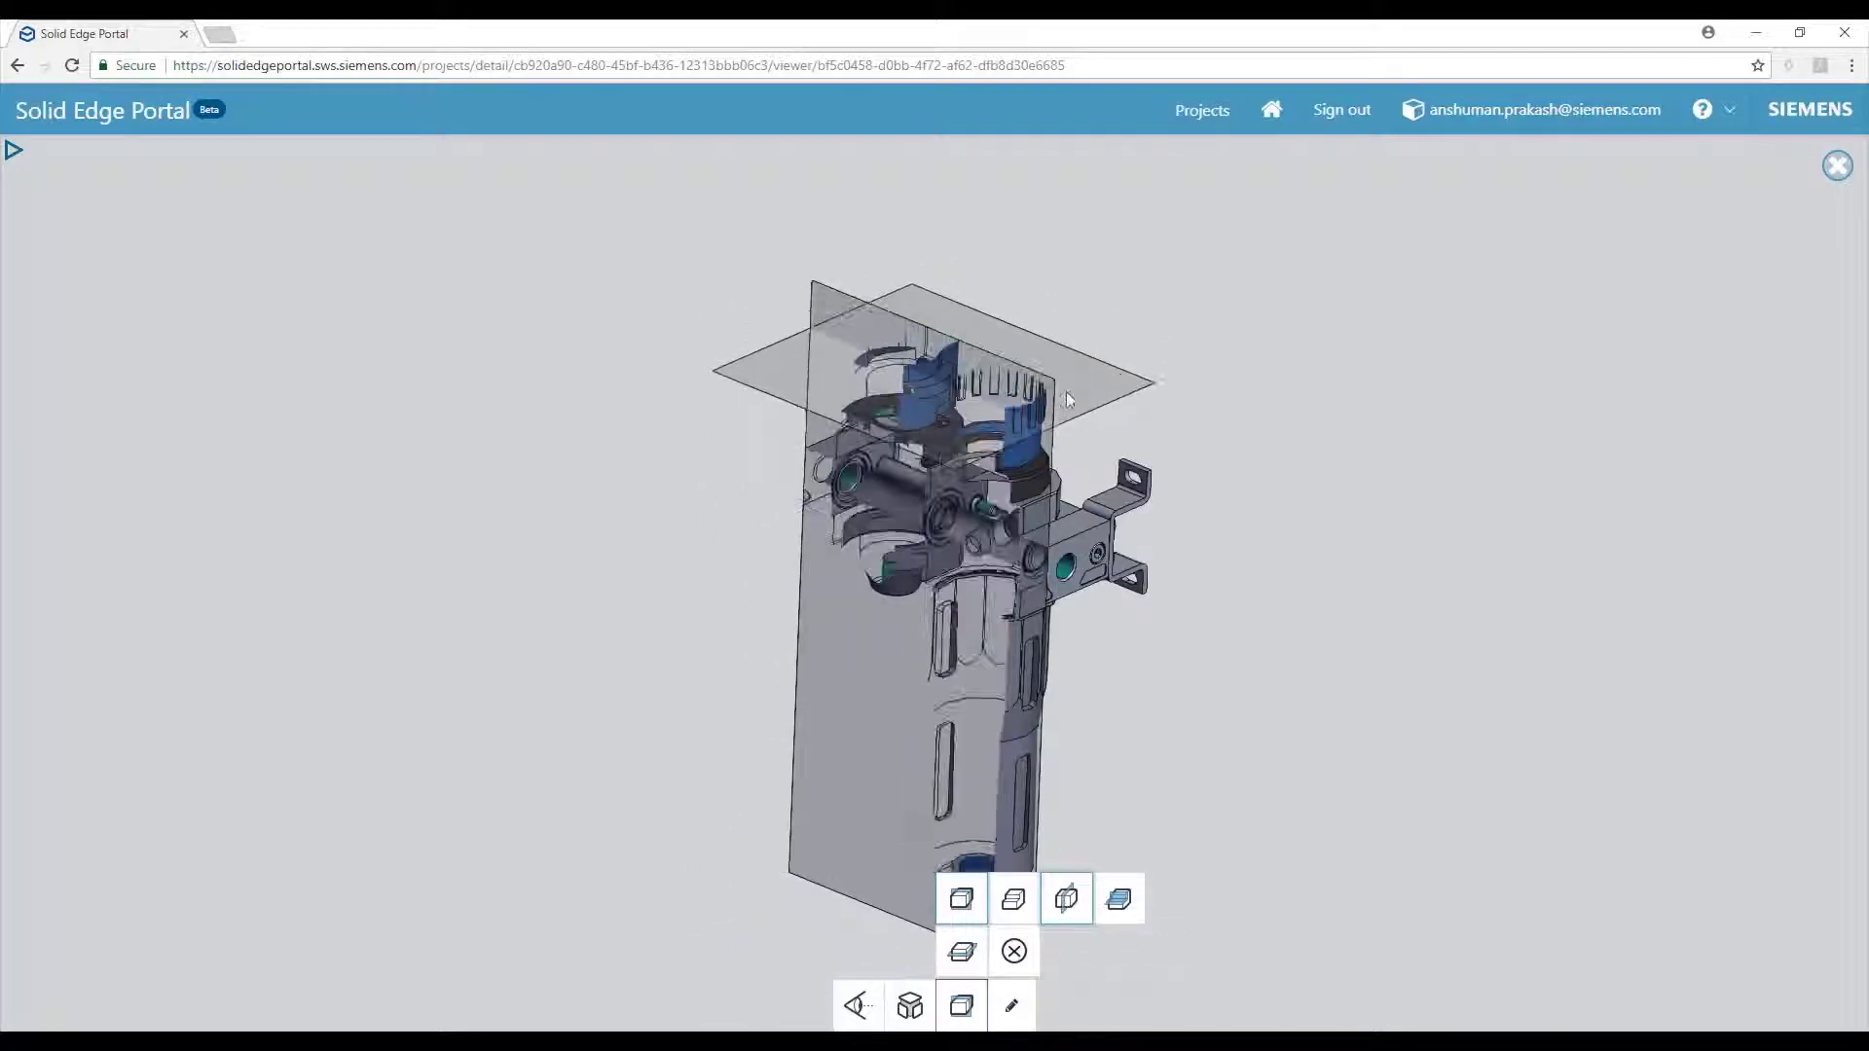
click(1014, 905)
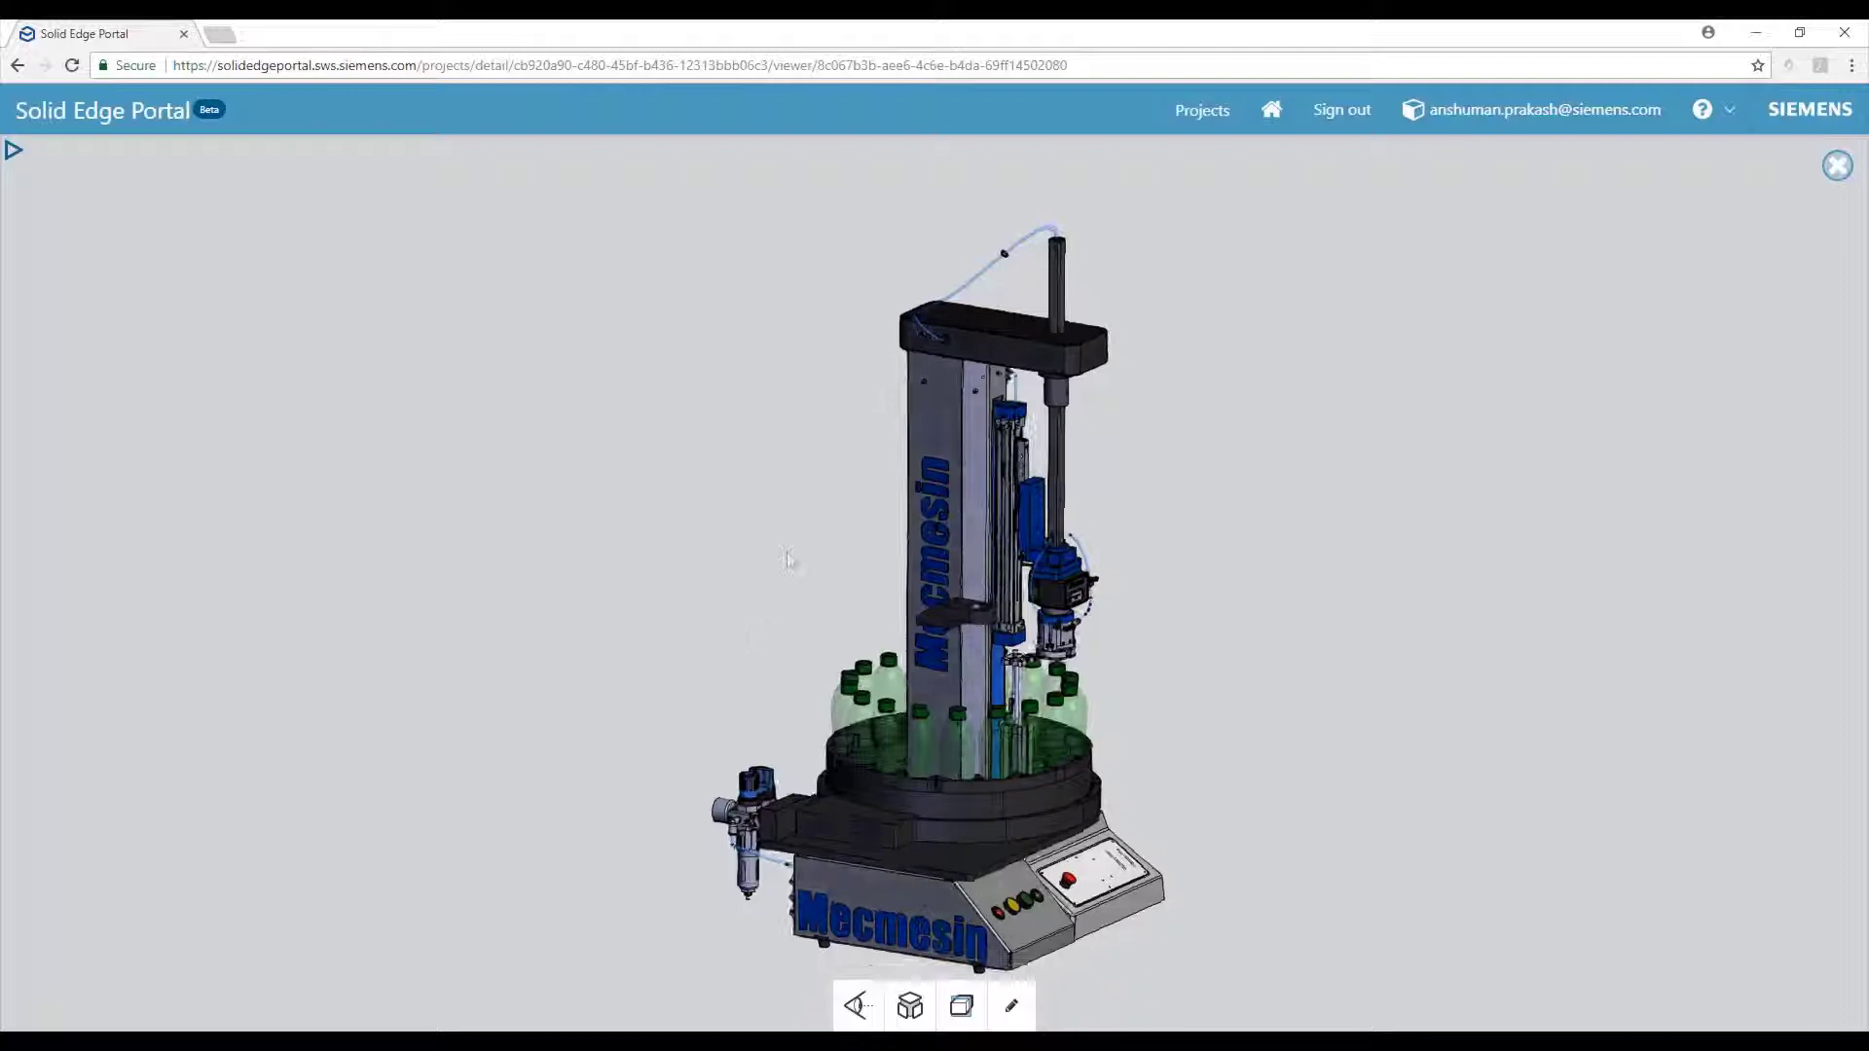
Draw a red box around the pre-formed tube, add a note, and save it as Markup_01
scroll(720, 857, up, 10)
click(1011, 1006)
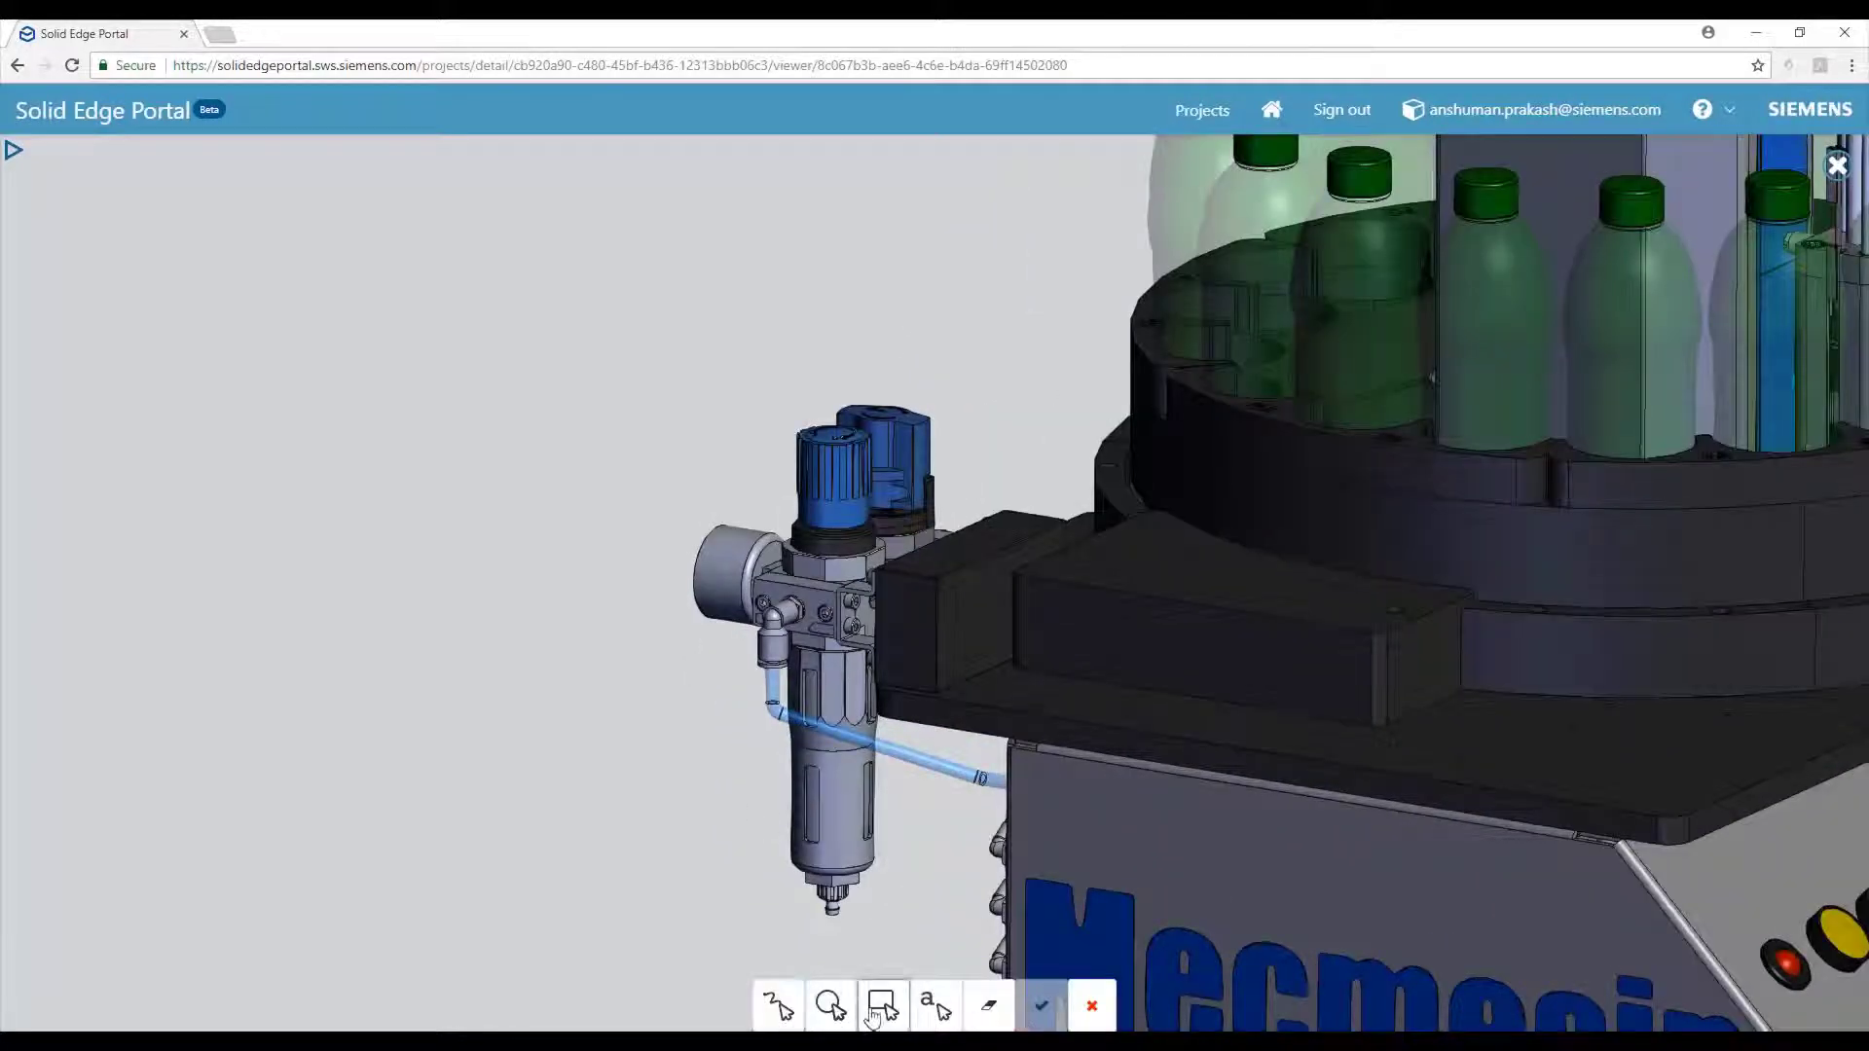
drag(1024, 818, 1030, 815)
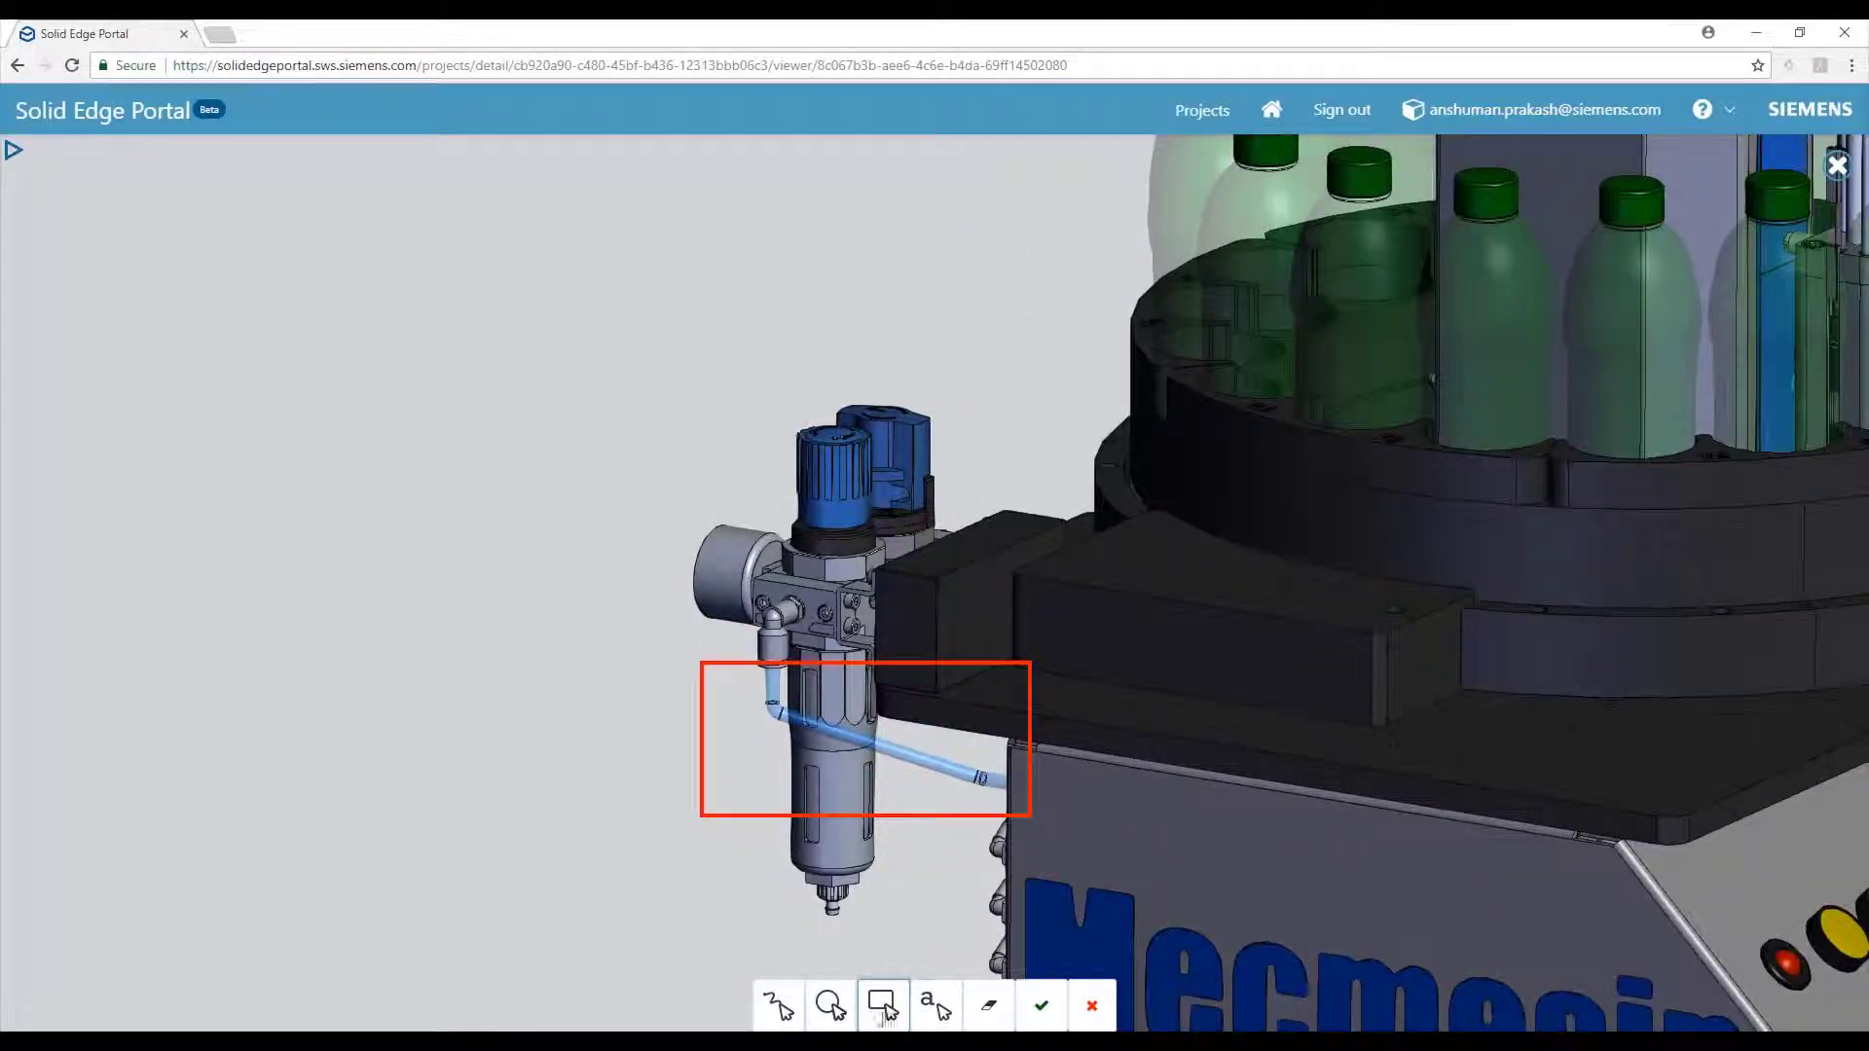
click(936, 1005)
click(428, 701)
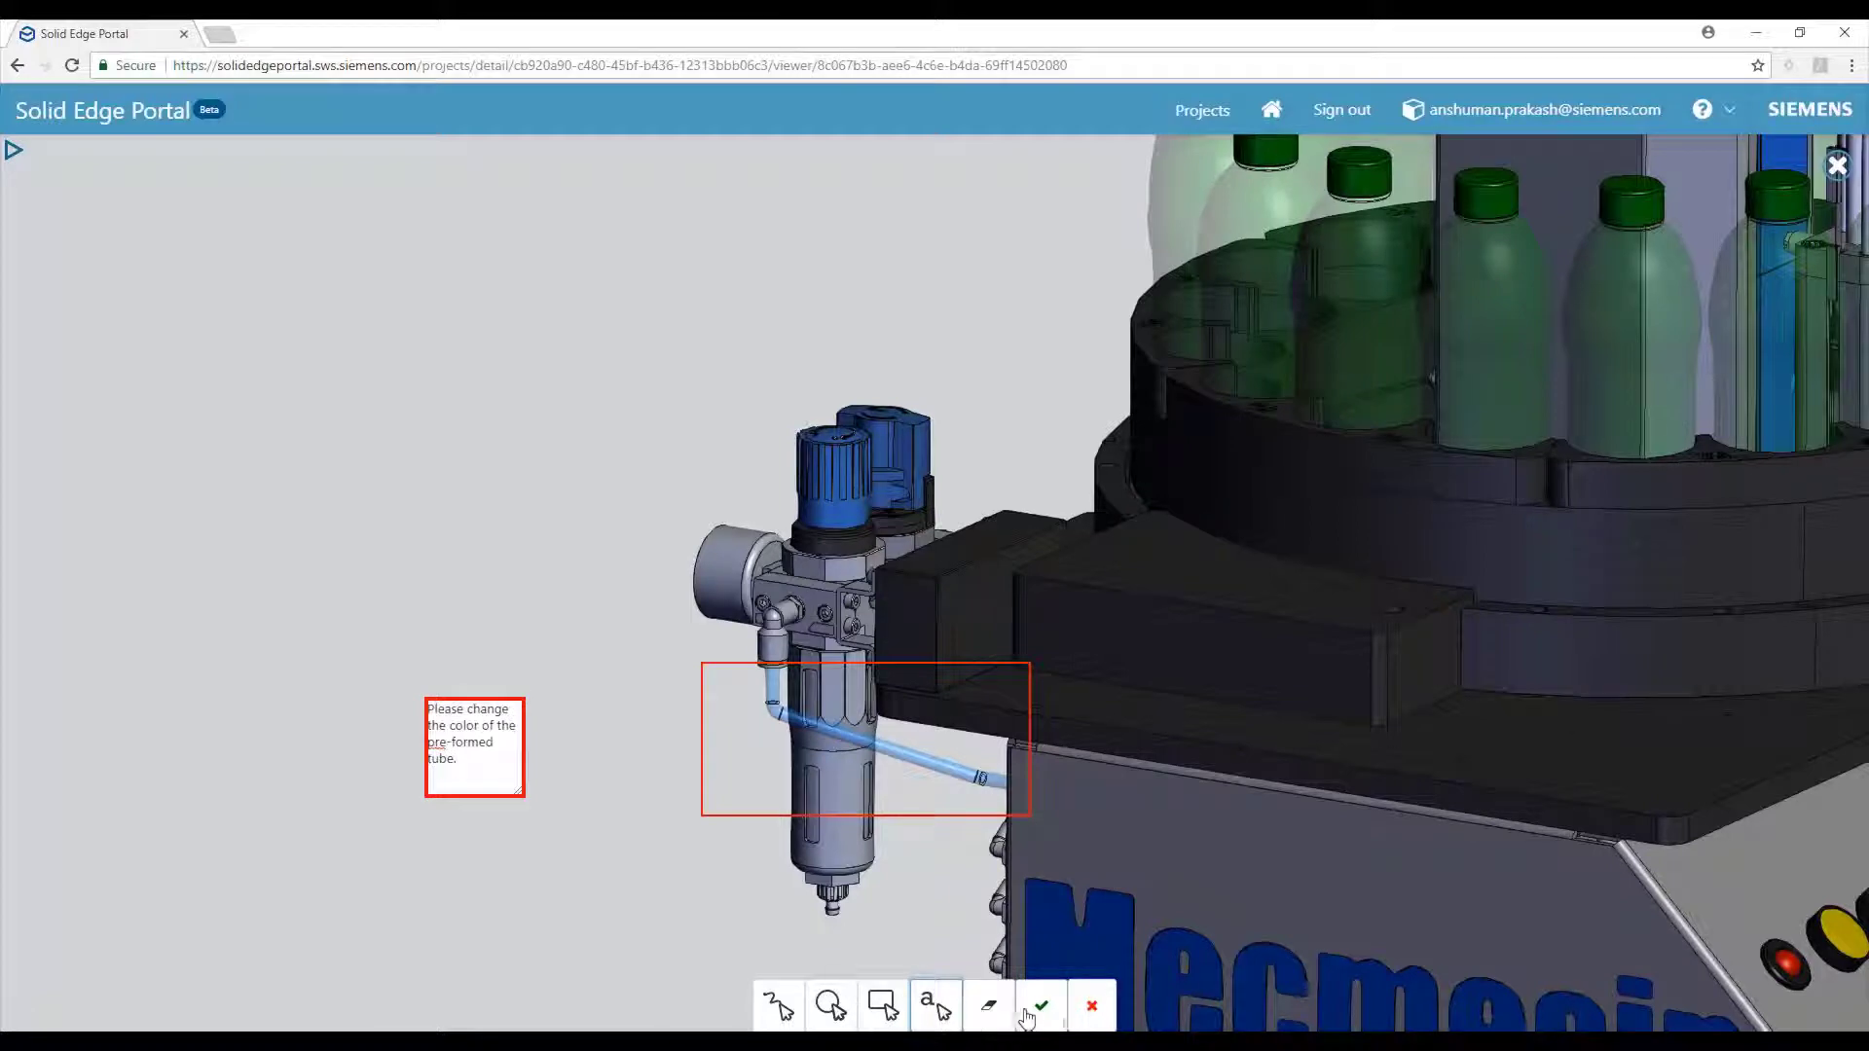
click(1038, 1009)
text(01)
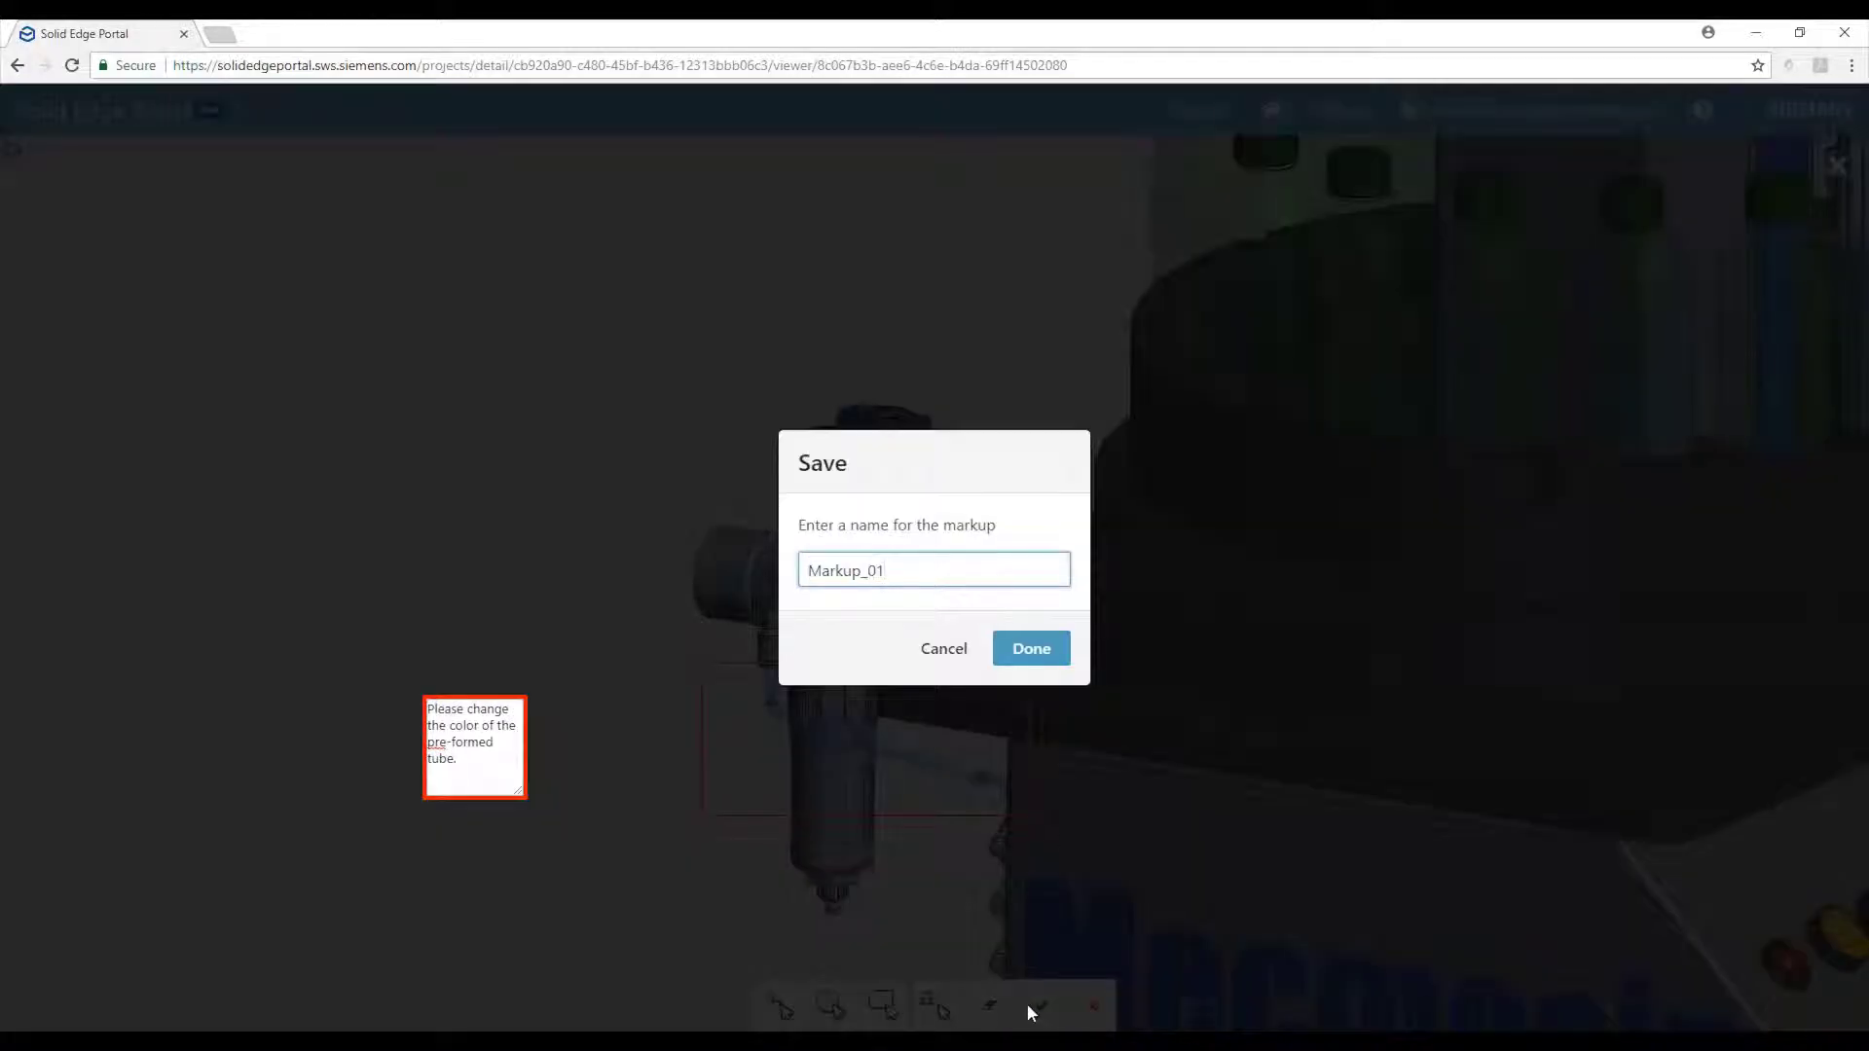
click(1031, 648)
Switch to top view, then restore the Markup_01 view and widen its note box
click(854, 1005)
click(858, 900)
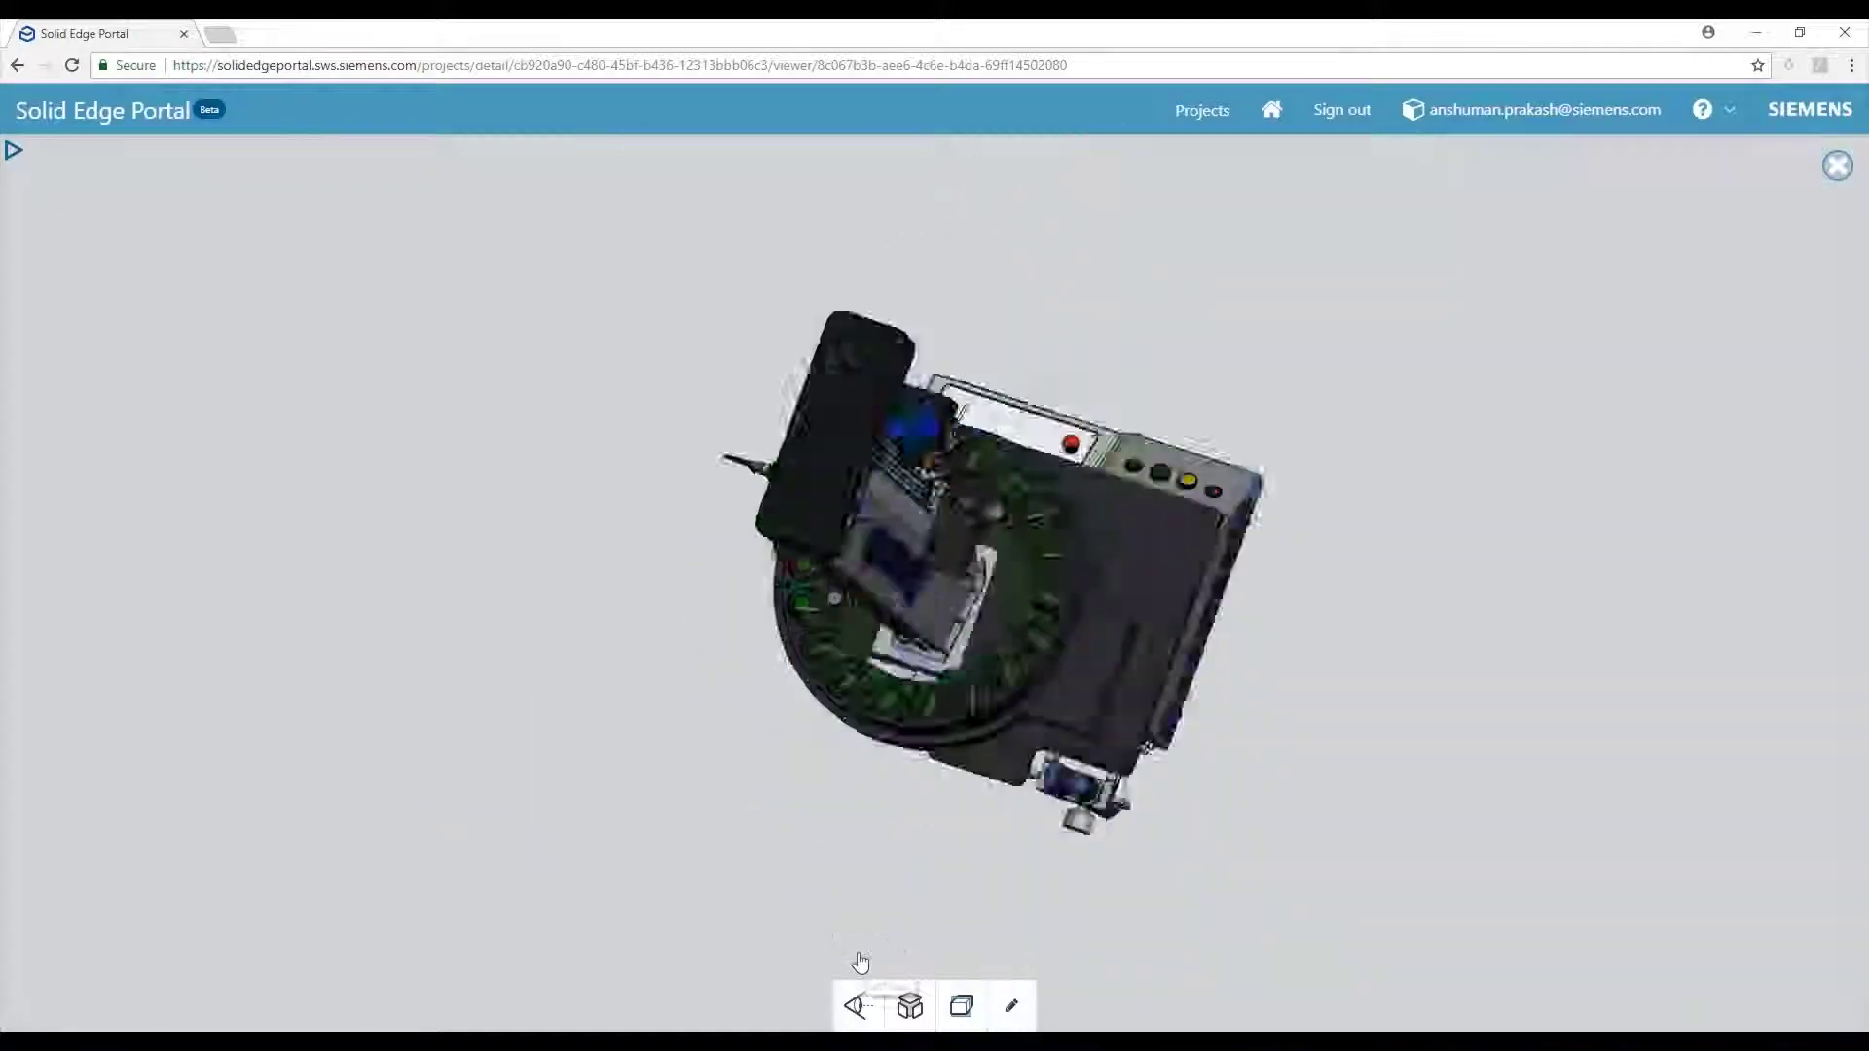
click(14, 151)
click(85, 225)
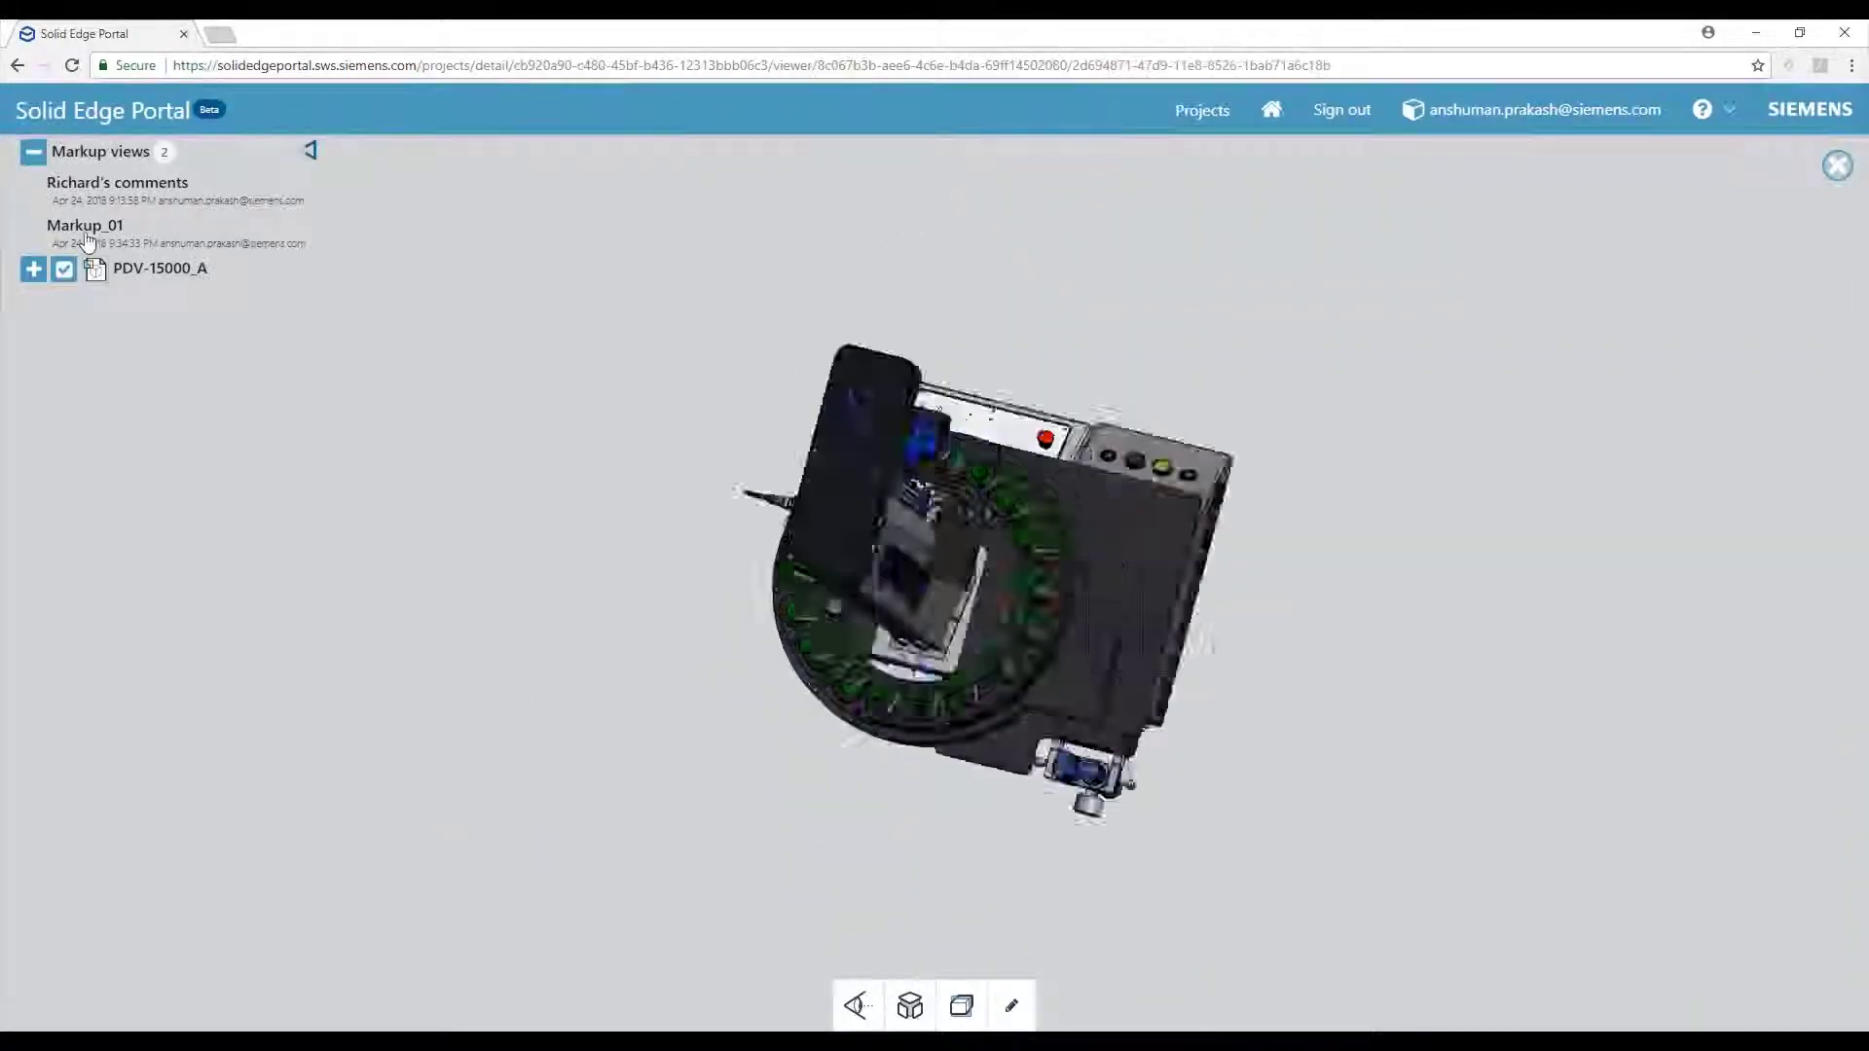
drag(518, 794, 697, 767)
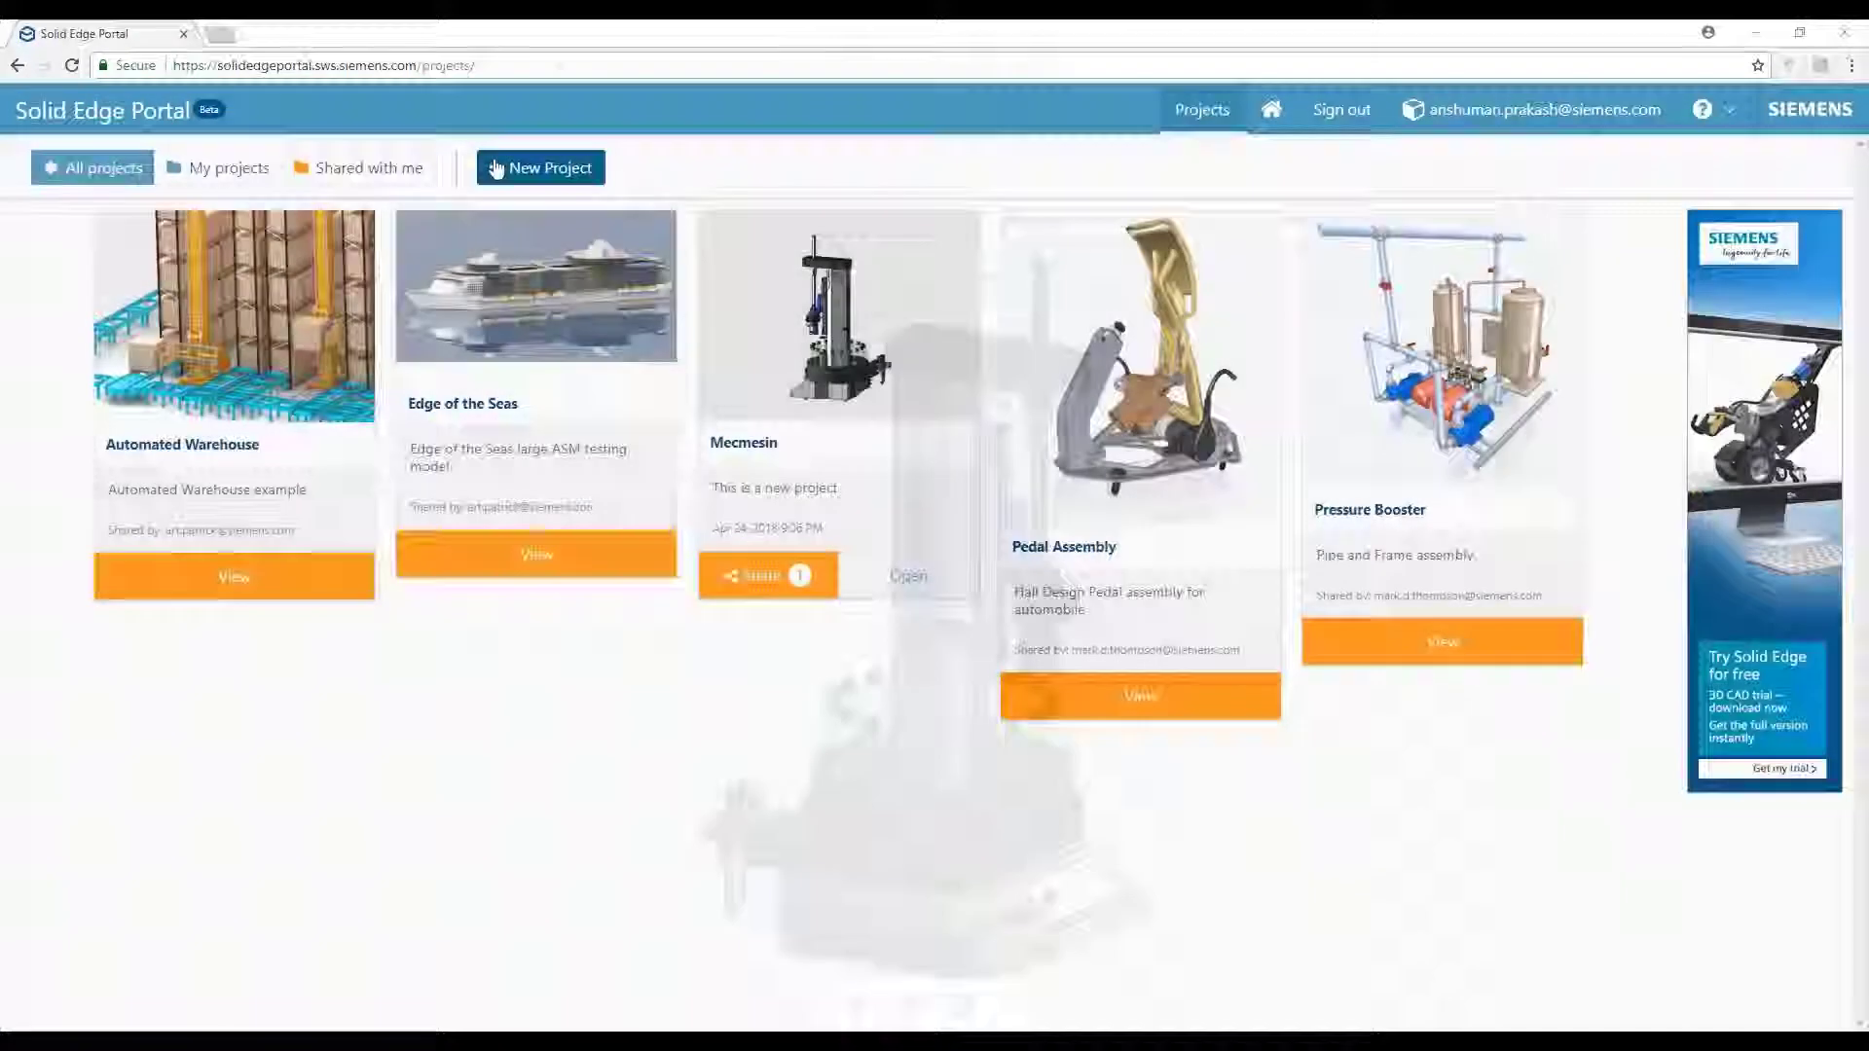
Create the Multi-CAD project with a name and description
click(496, 168)
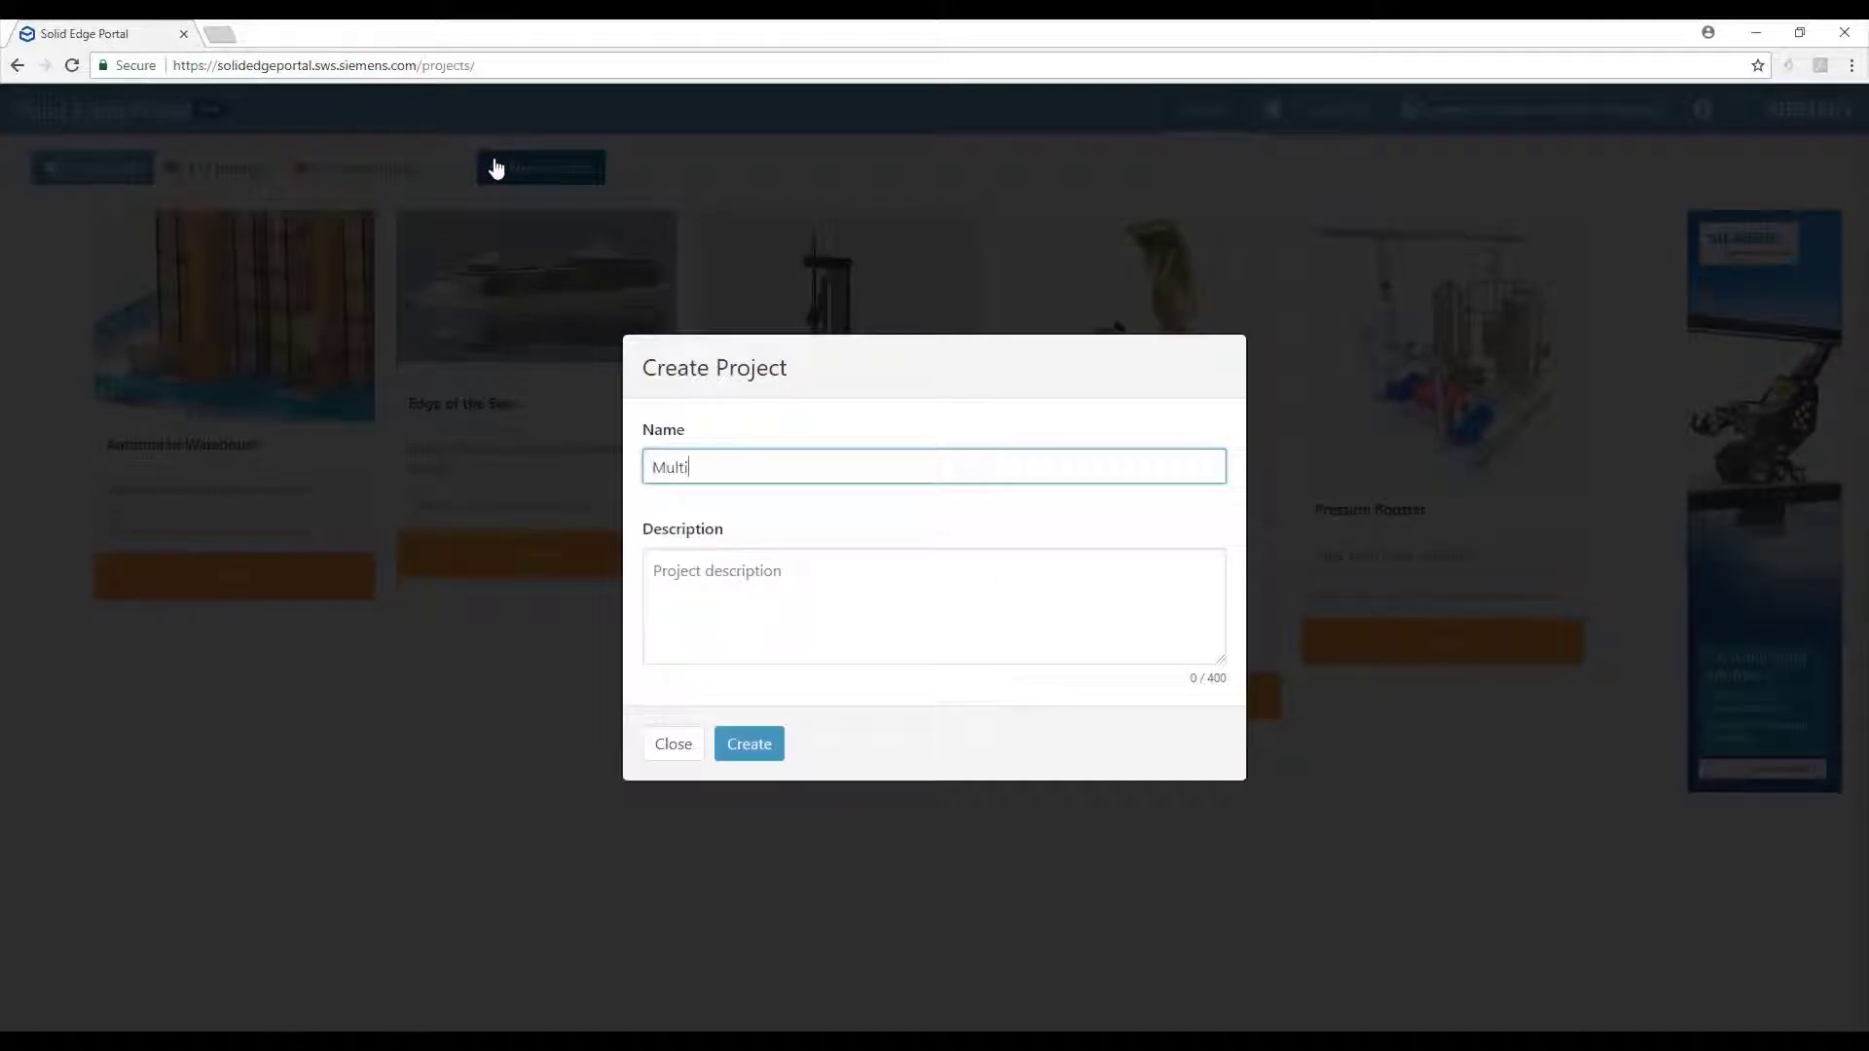
key(Tab)
click(746, 744)
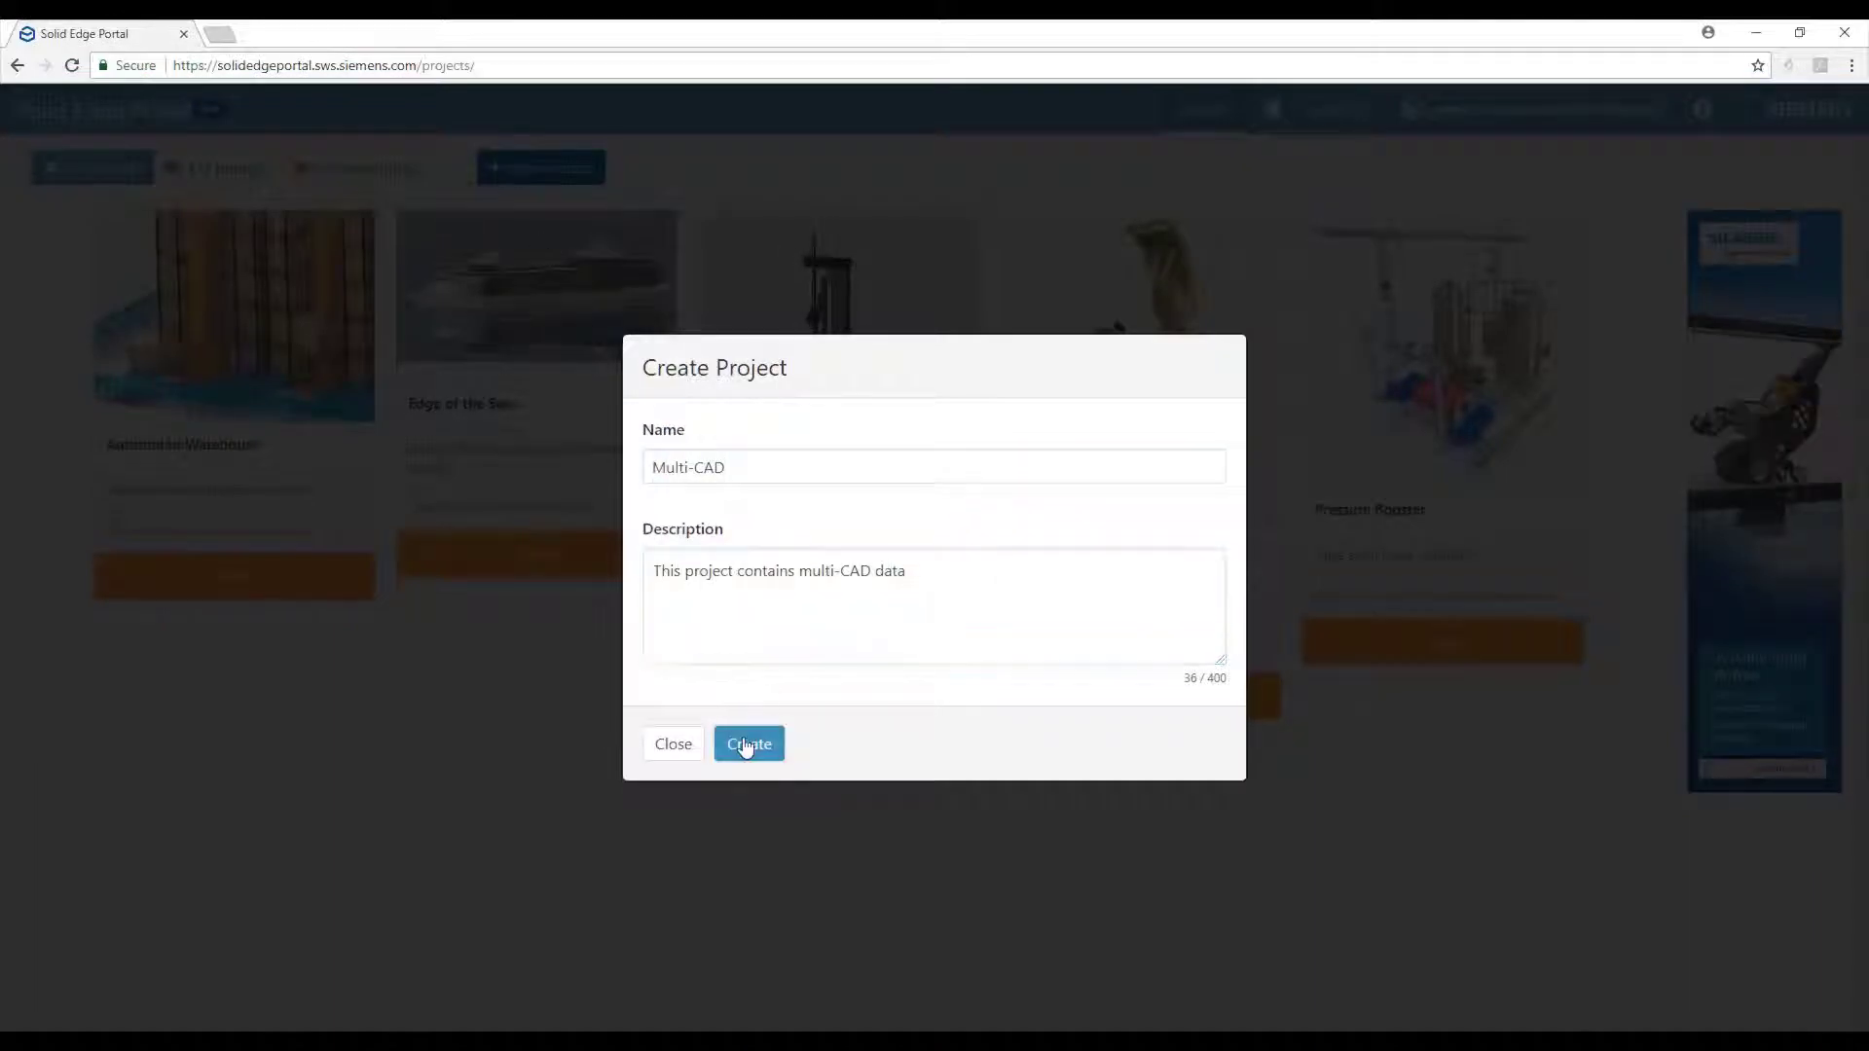
Upload all six CAD files from Explorer into the Multi-CAD project
key(alt+Tab)
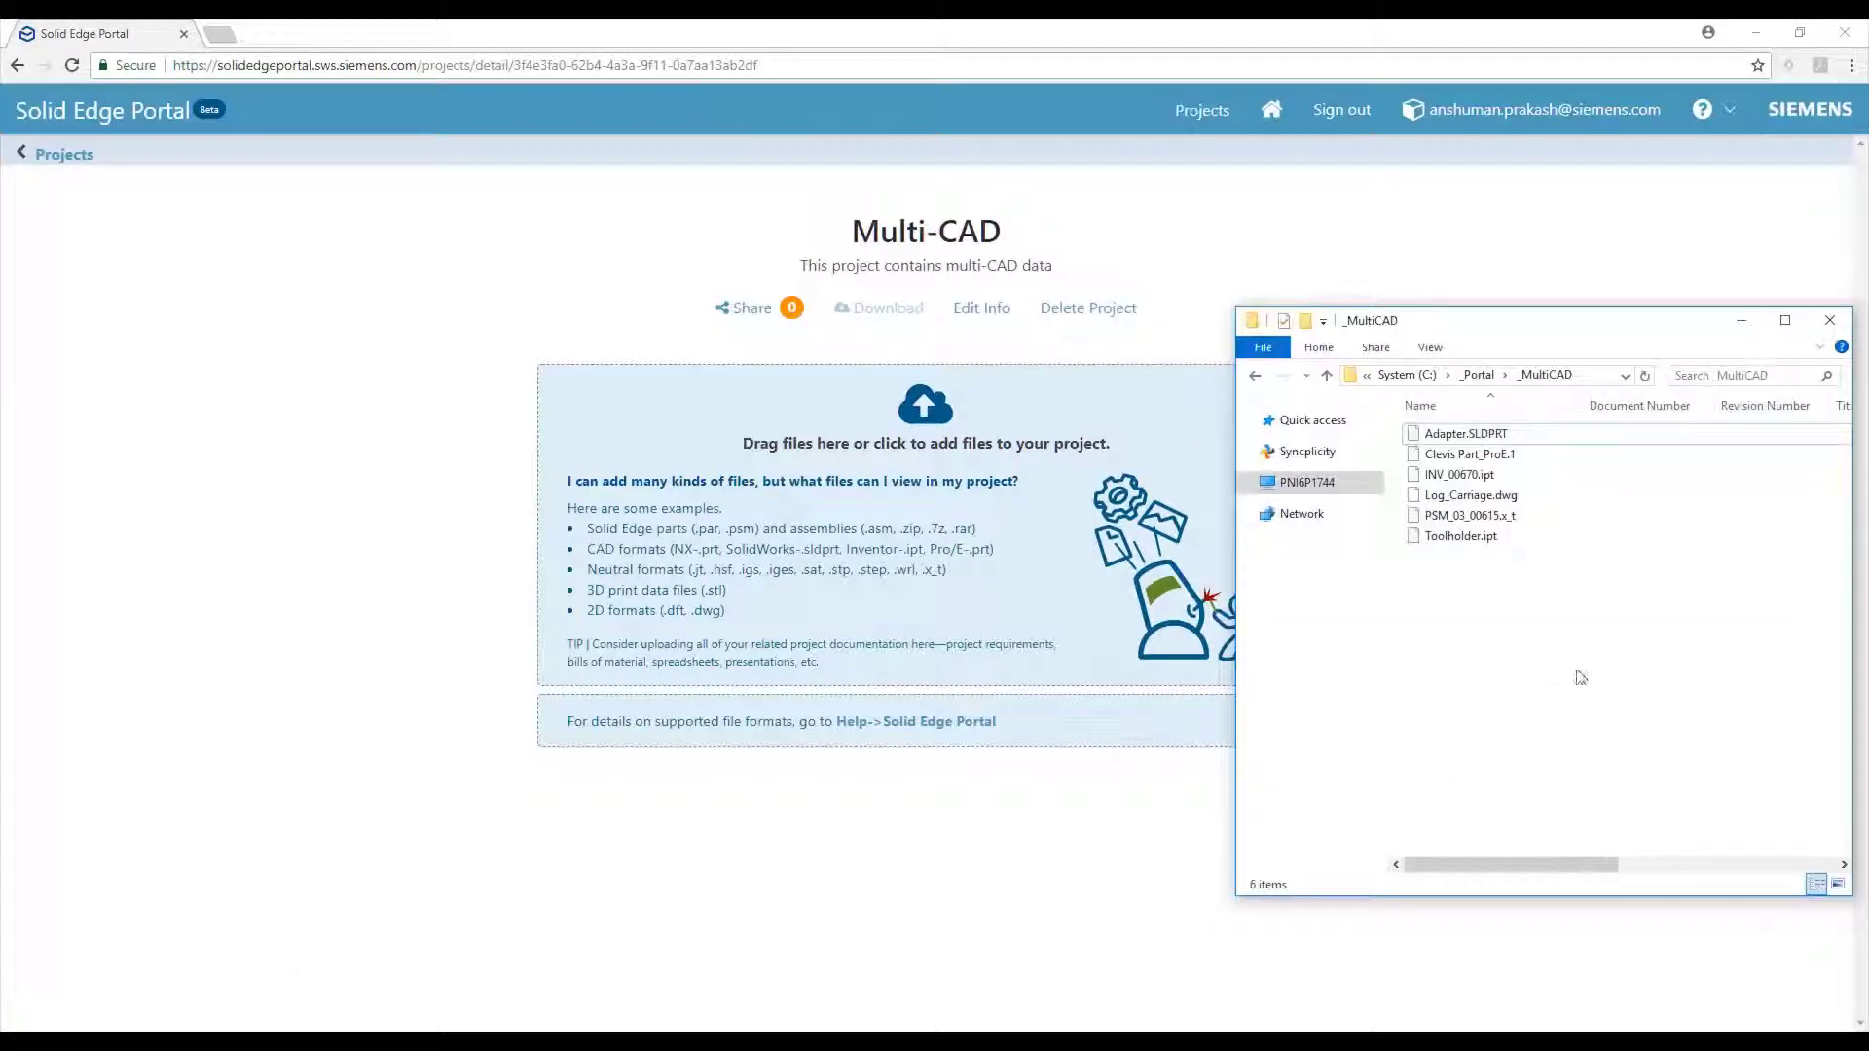
key(ctrl+a)
drag(1547, 541, 925, 443)
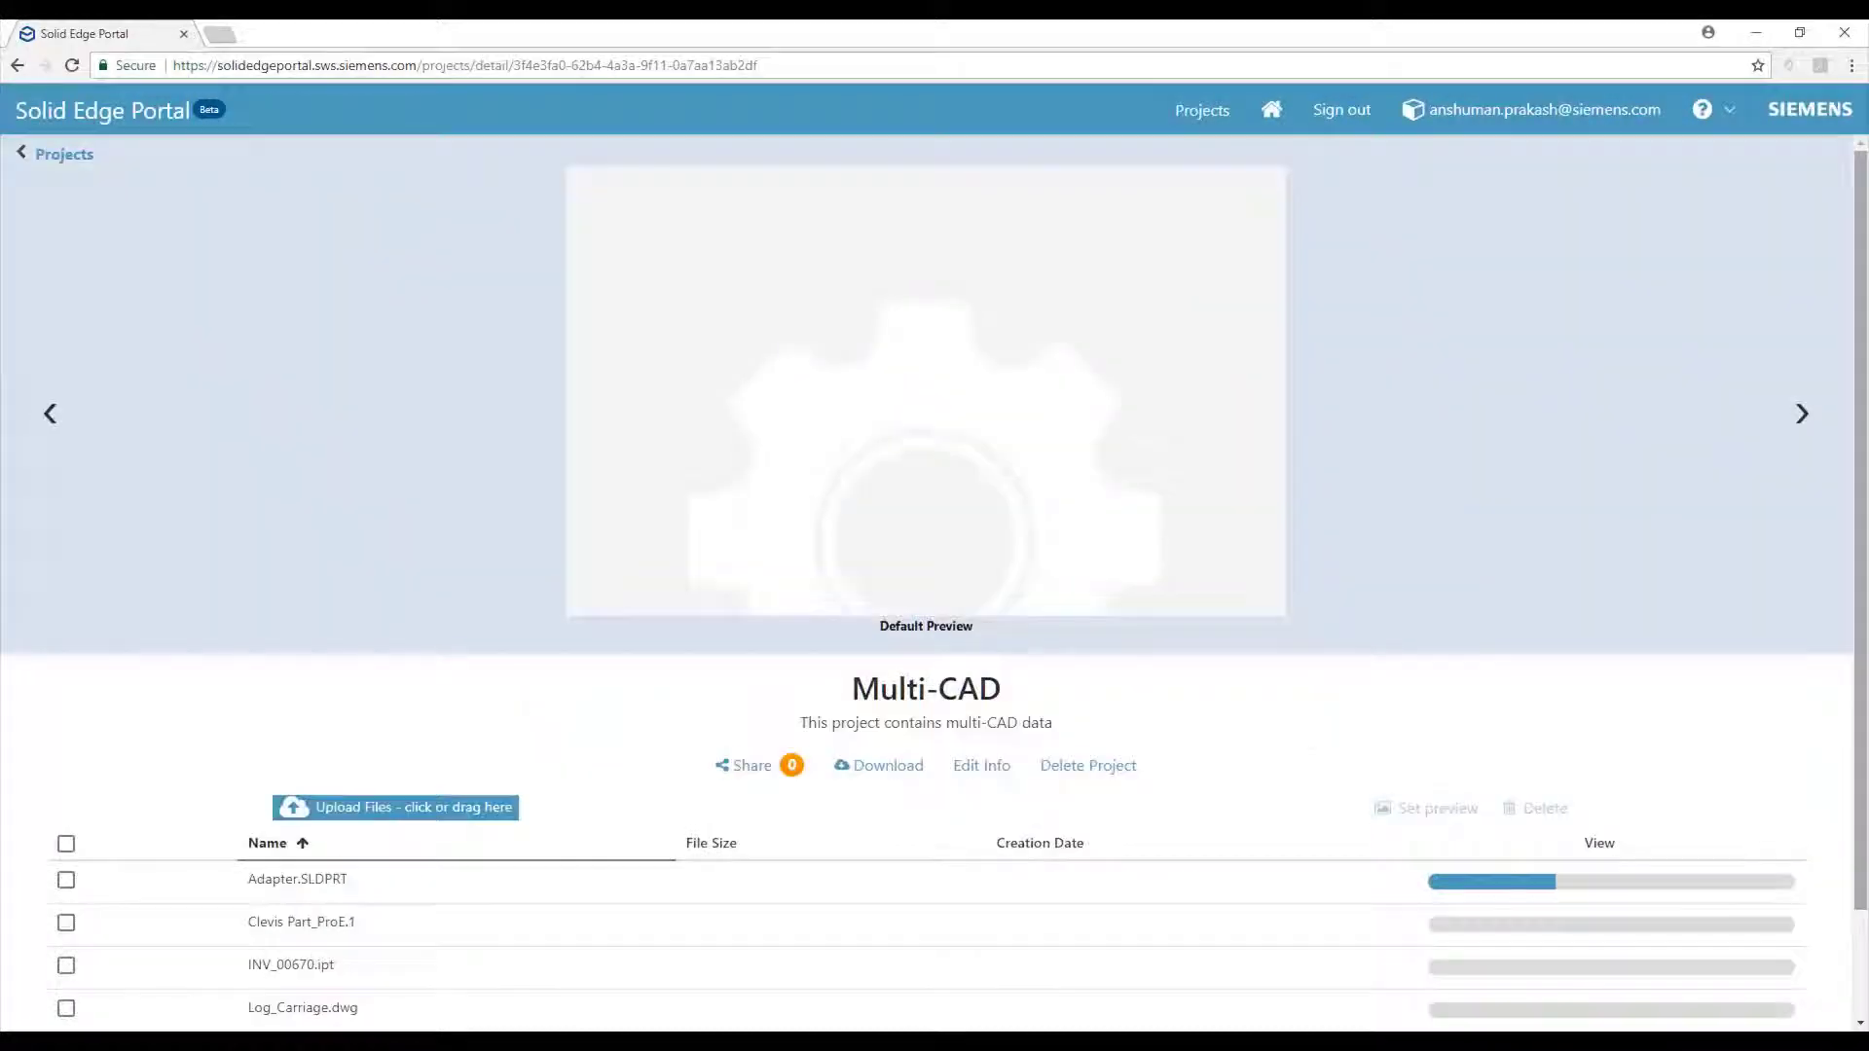
Inspect the flange part with section cuts in the 3-D viewer, then remove the cut
click(1349, 414)
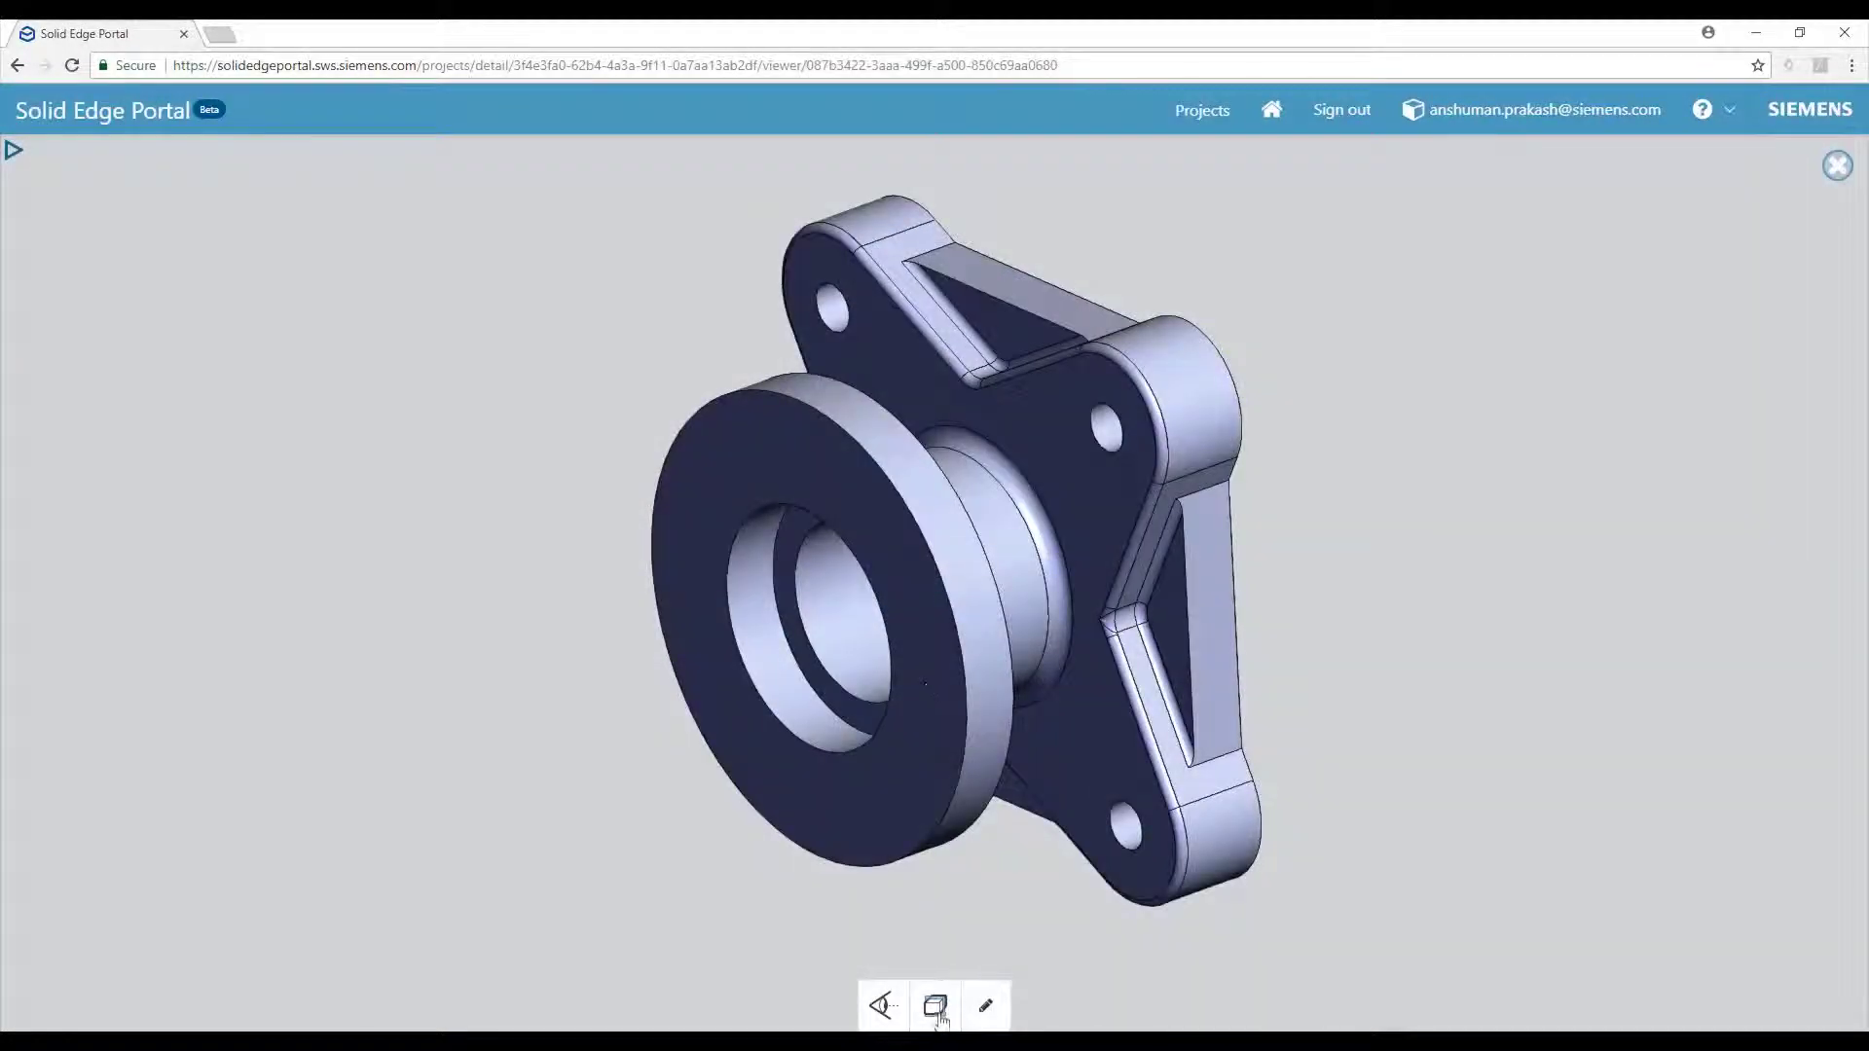
click(938, 1013)
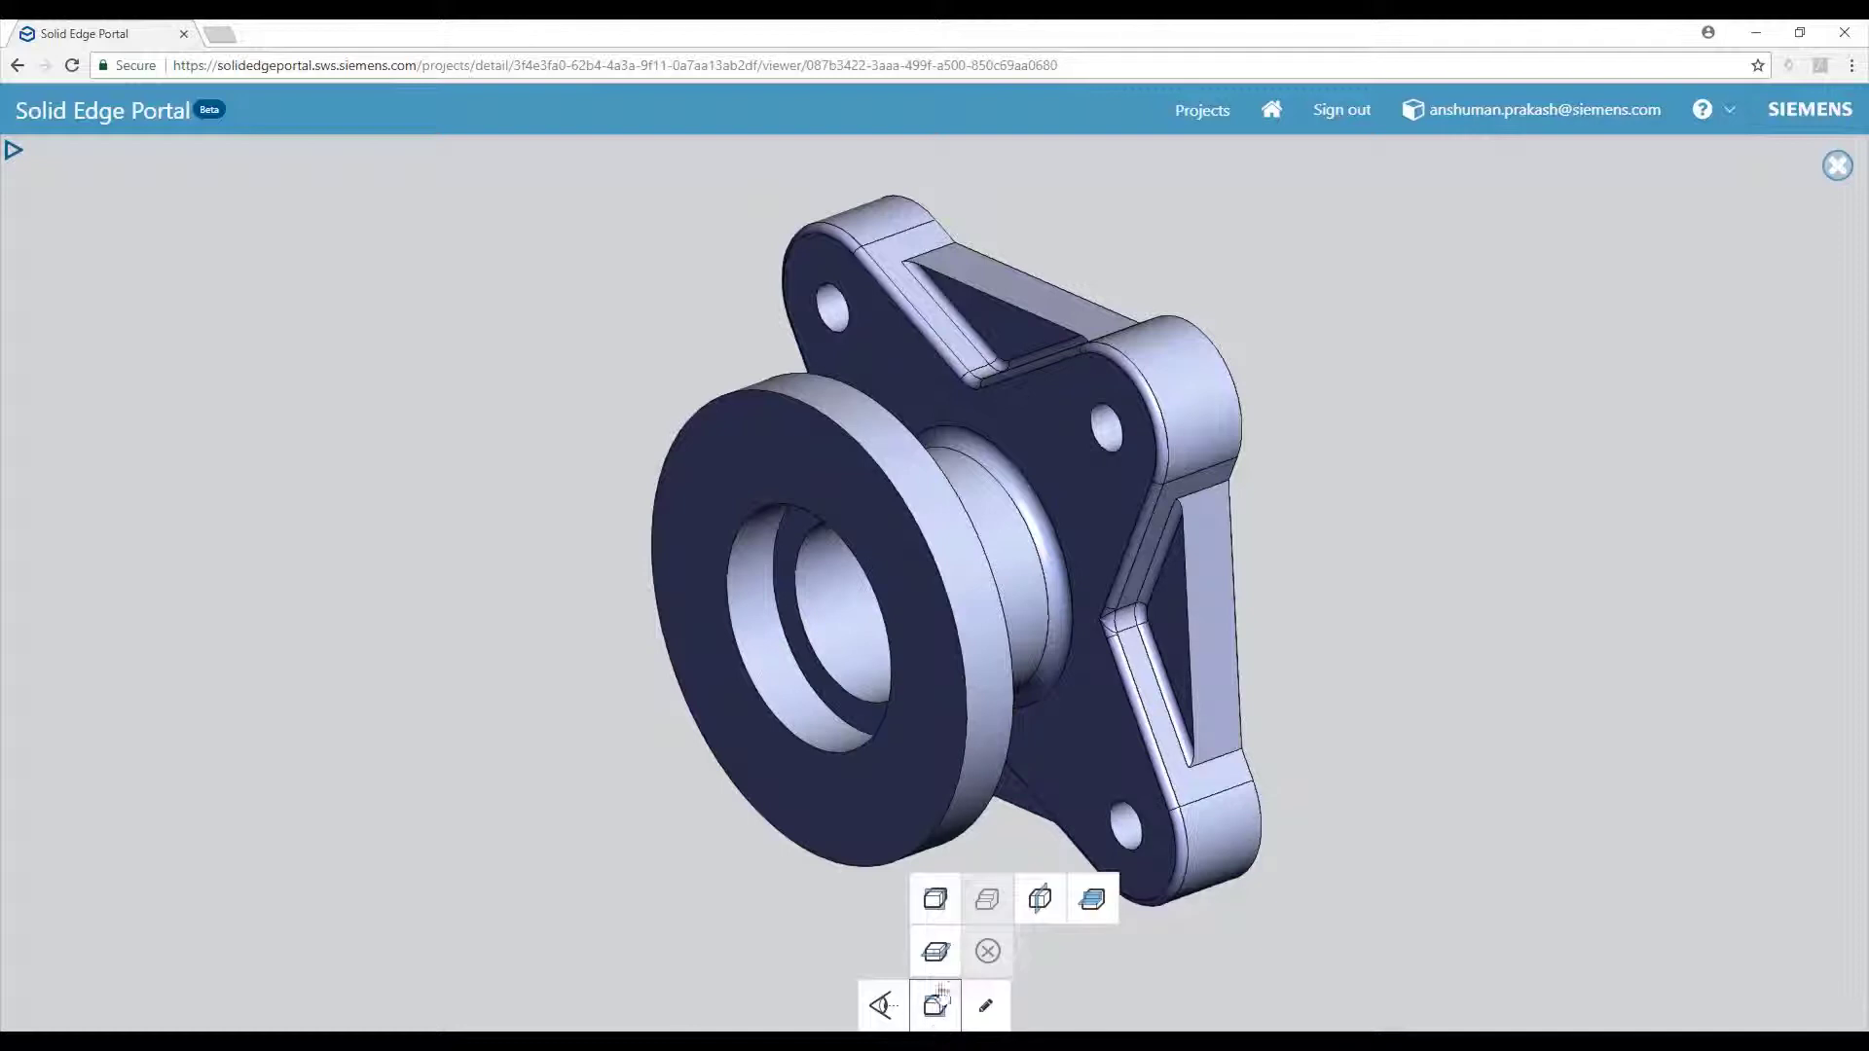
click(940, 903)
click(1090, 900)
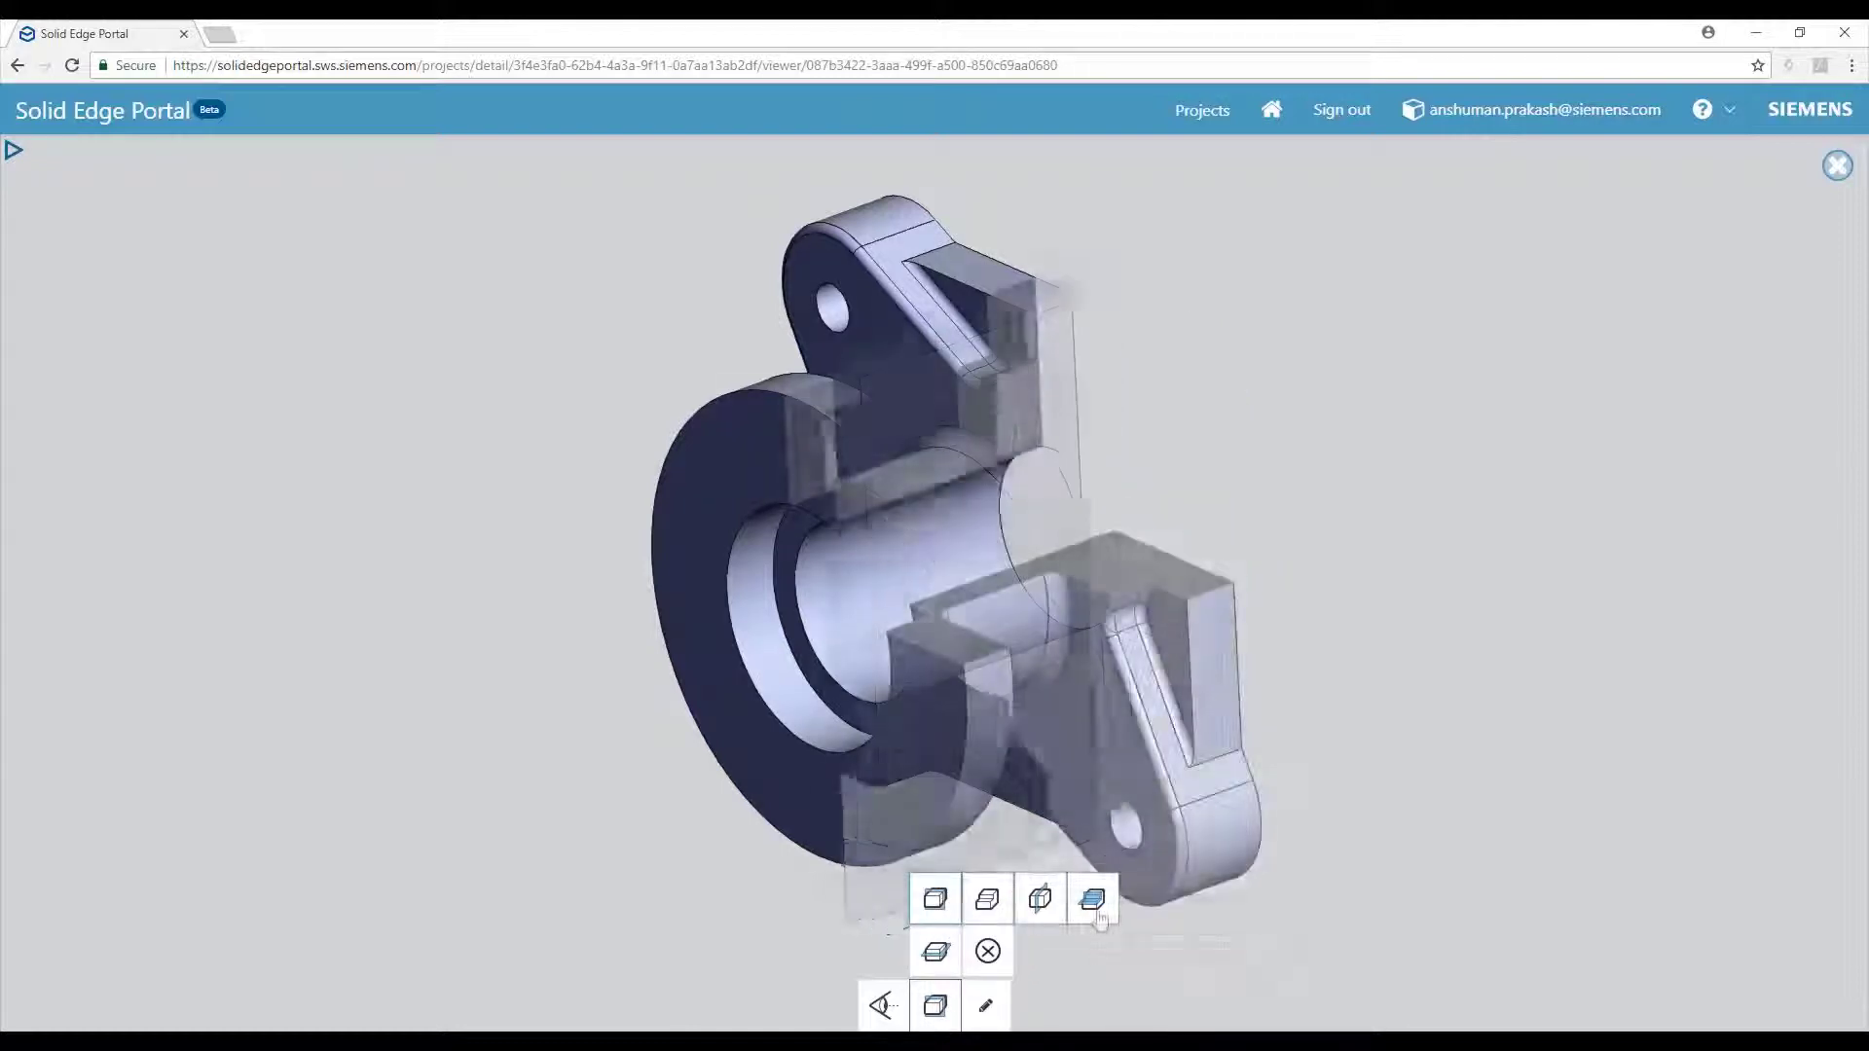
click(988, 952)
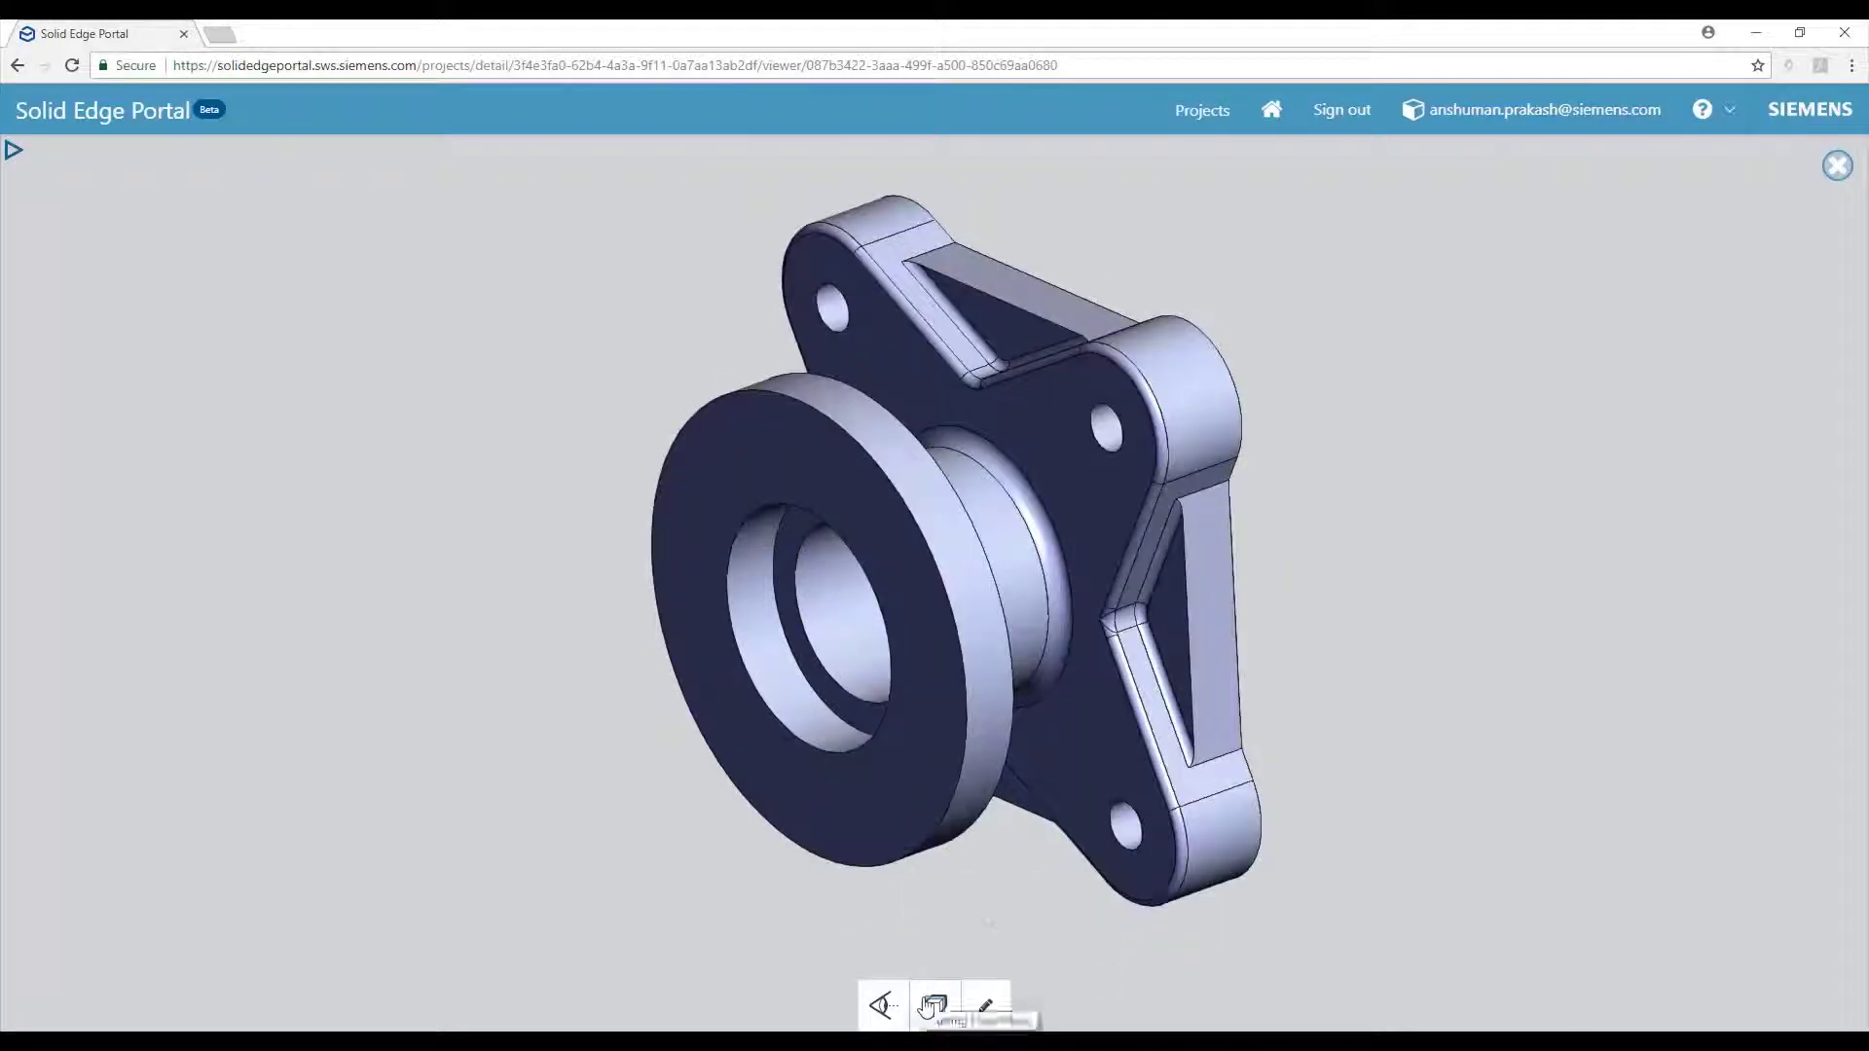
Share the Multi-CAD project with the suggested recipient at View and Download access
click(1201, 110)
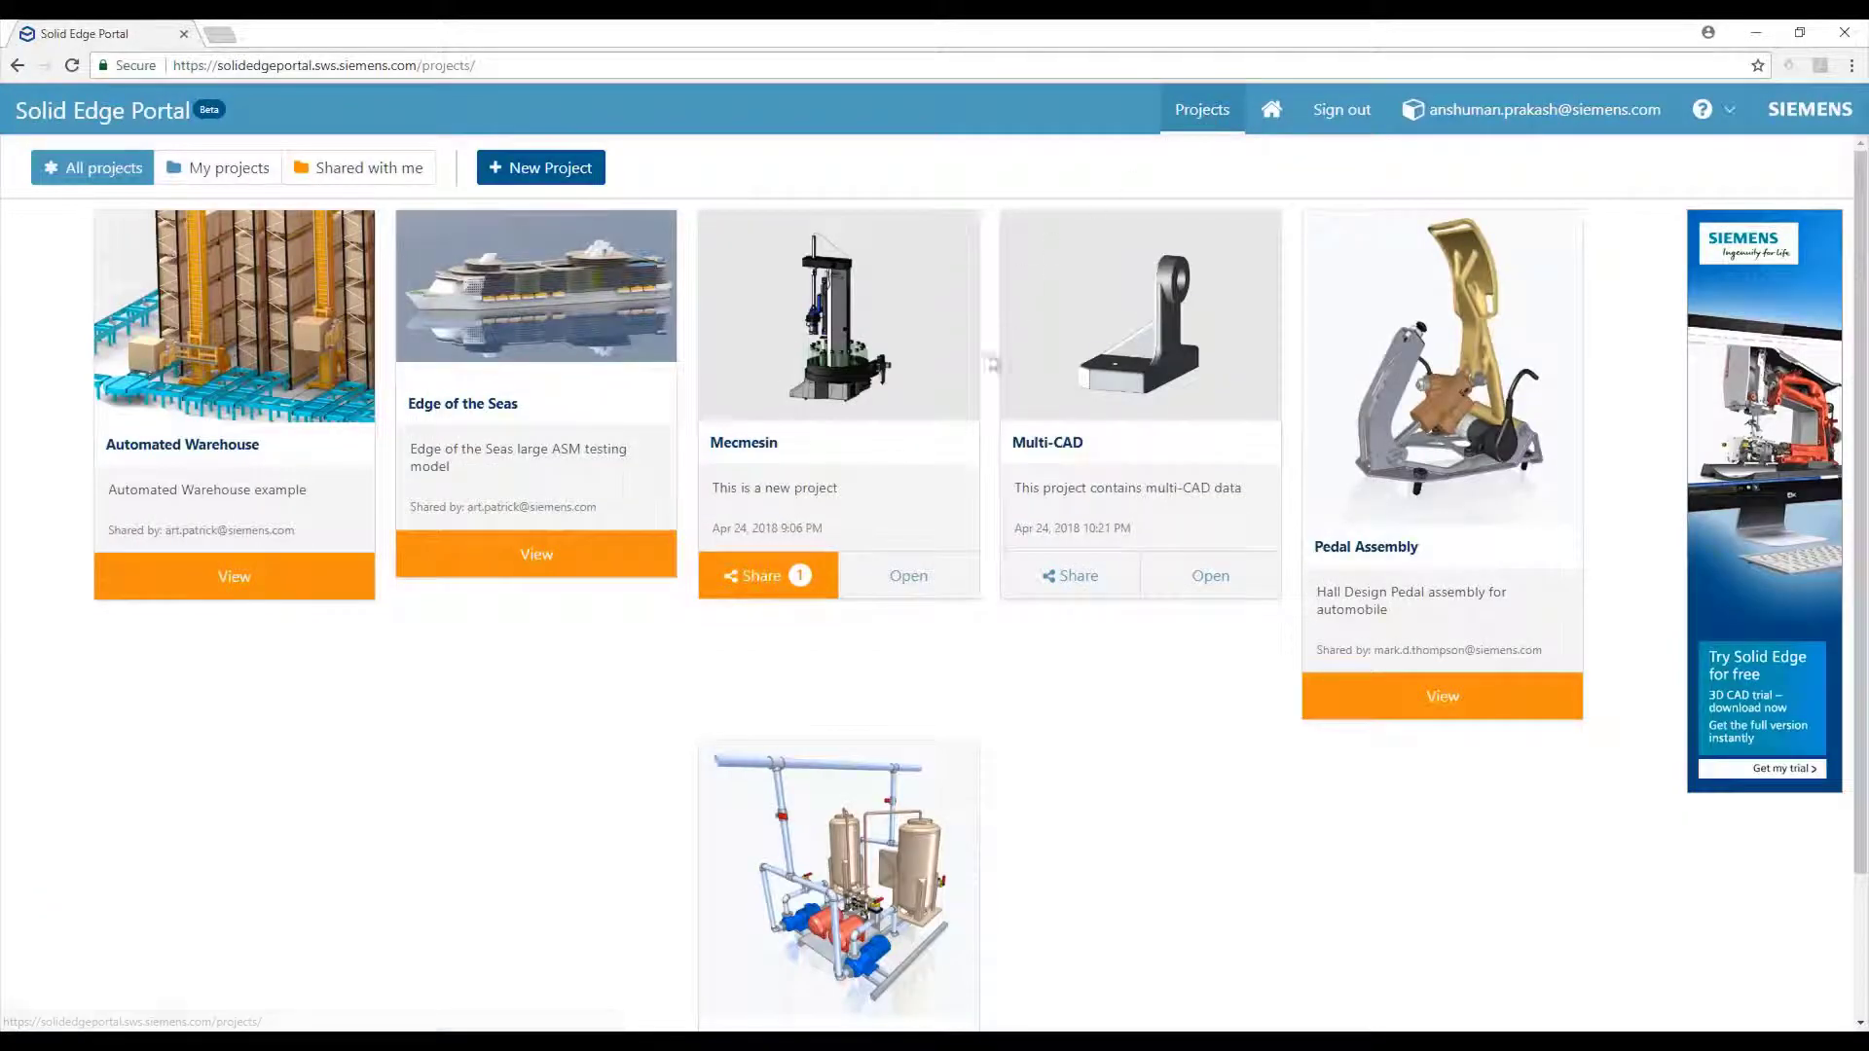
click(1102, 603)
click(952, 255)
key(Down)
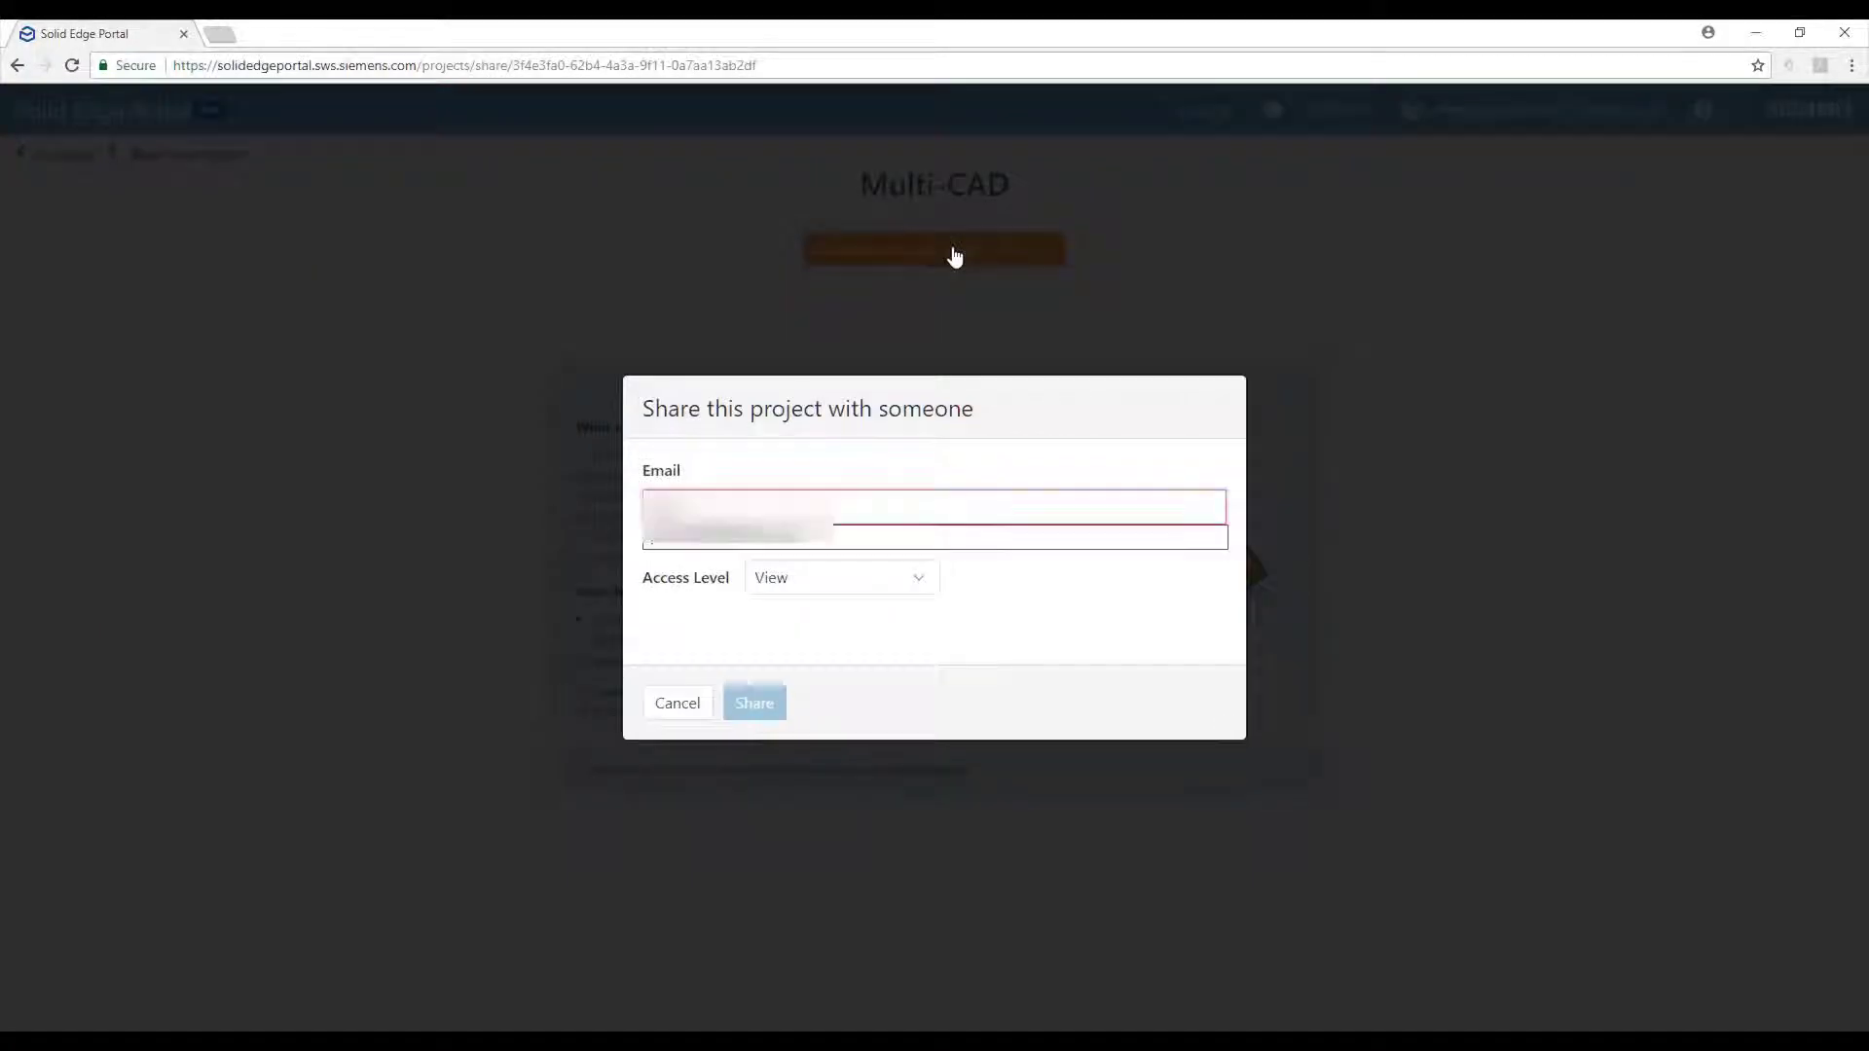
key(Return)
click(918, 579)
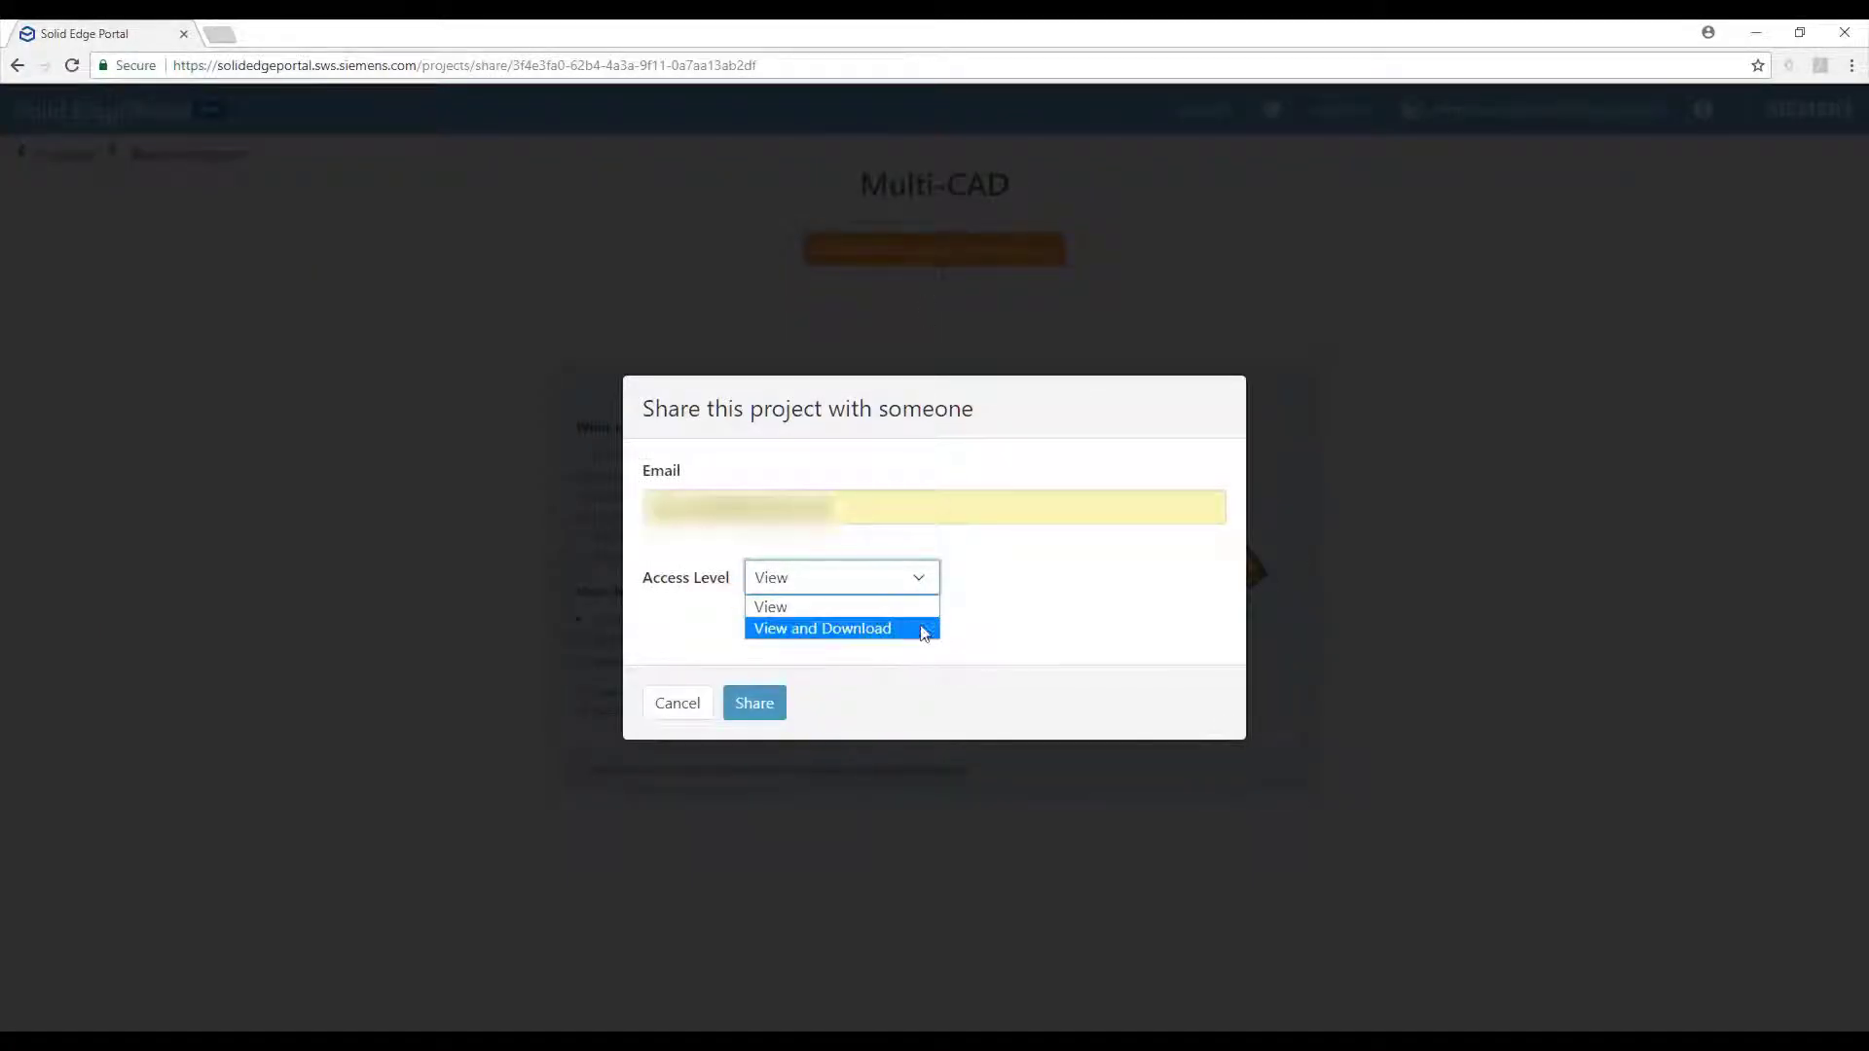
click(923, 629)
click(756, 704)
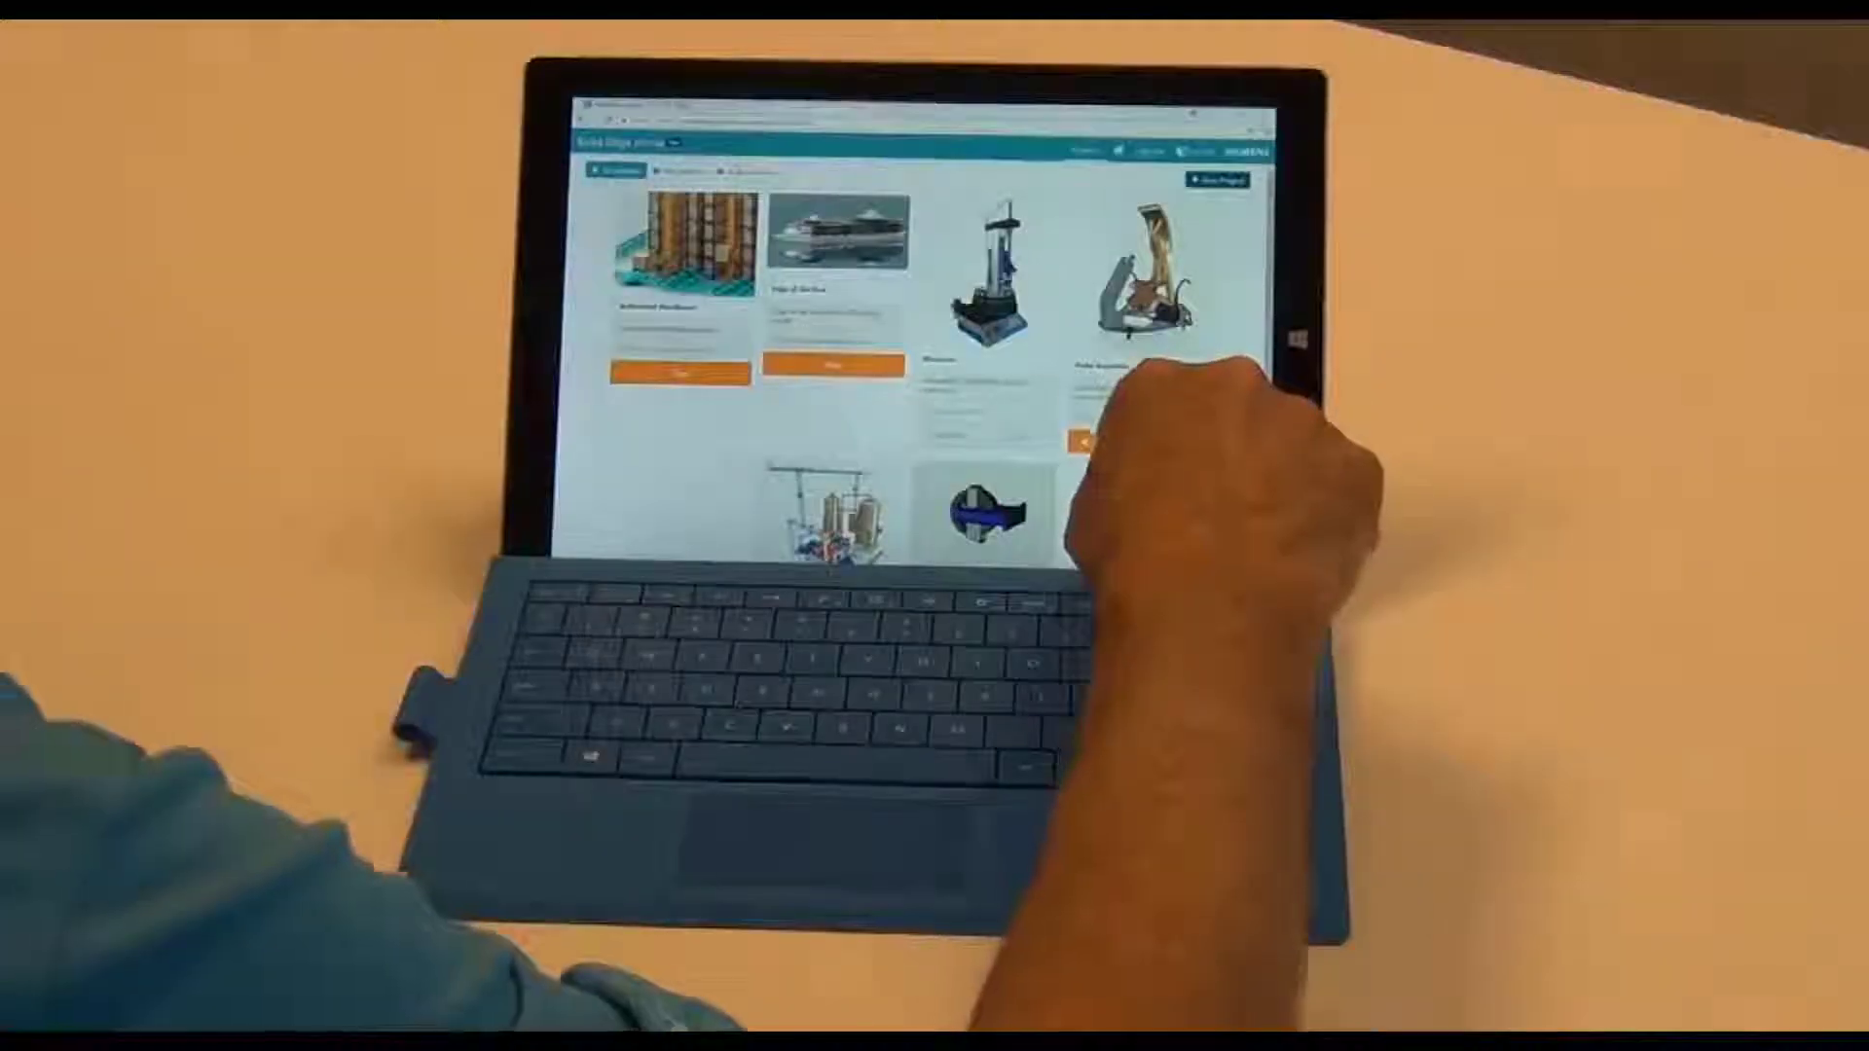
View the Mecmesin project's blue-capped part in 3-D on the tablet, then its saved markup on the phone
click(1173, 219)
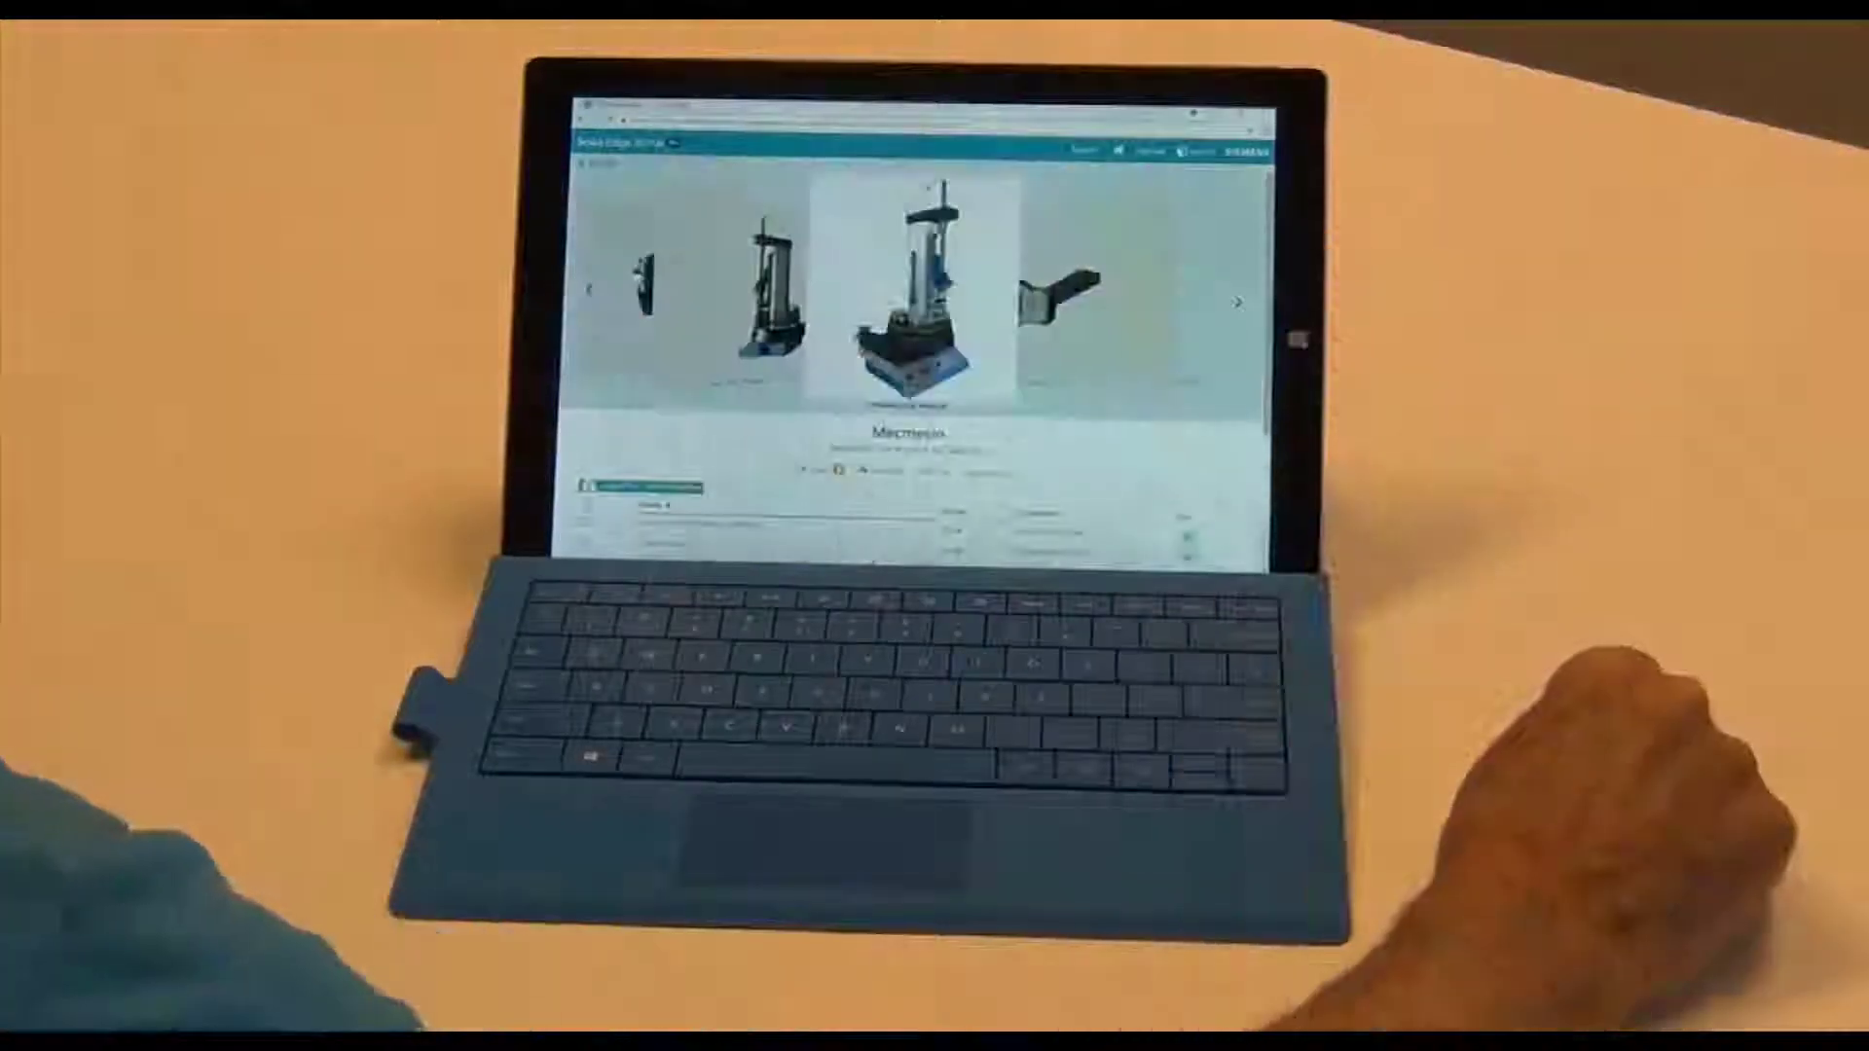
drag(1231, 313, 671, 408)
click(570, 416)
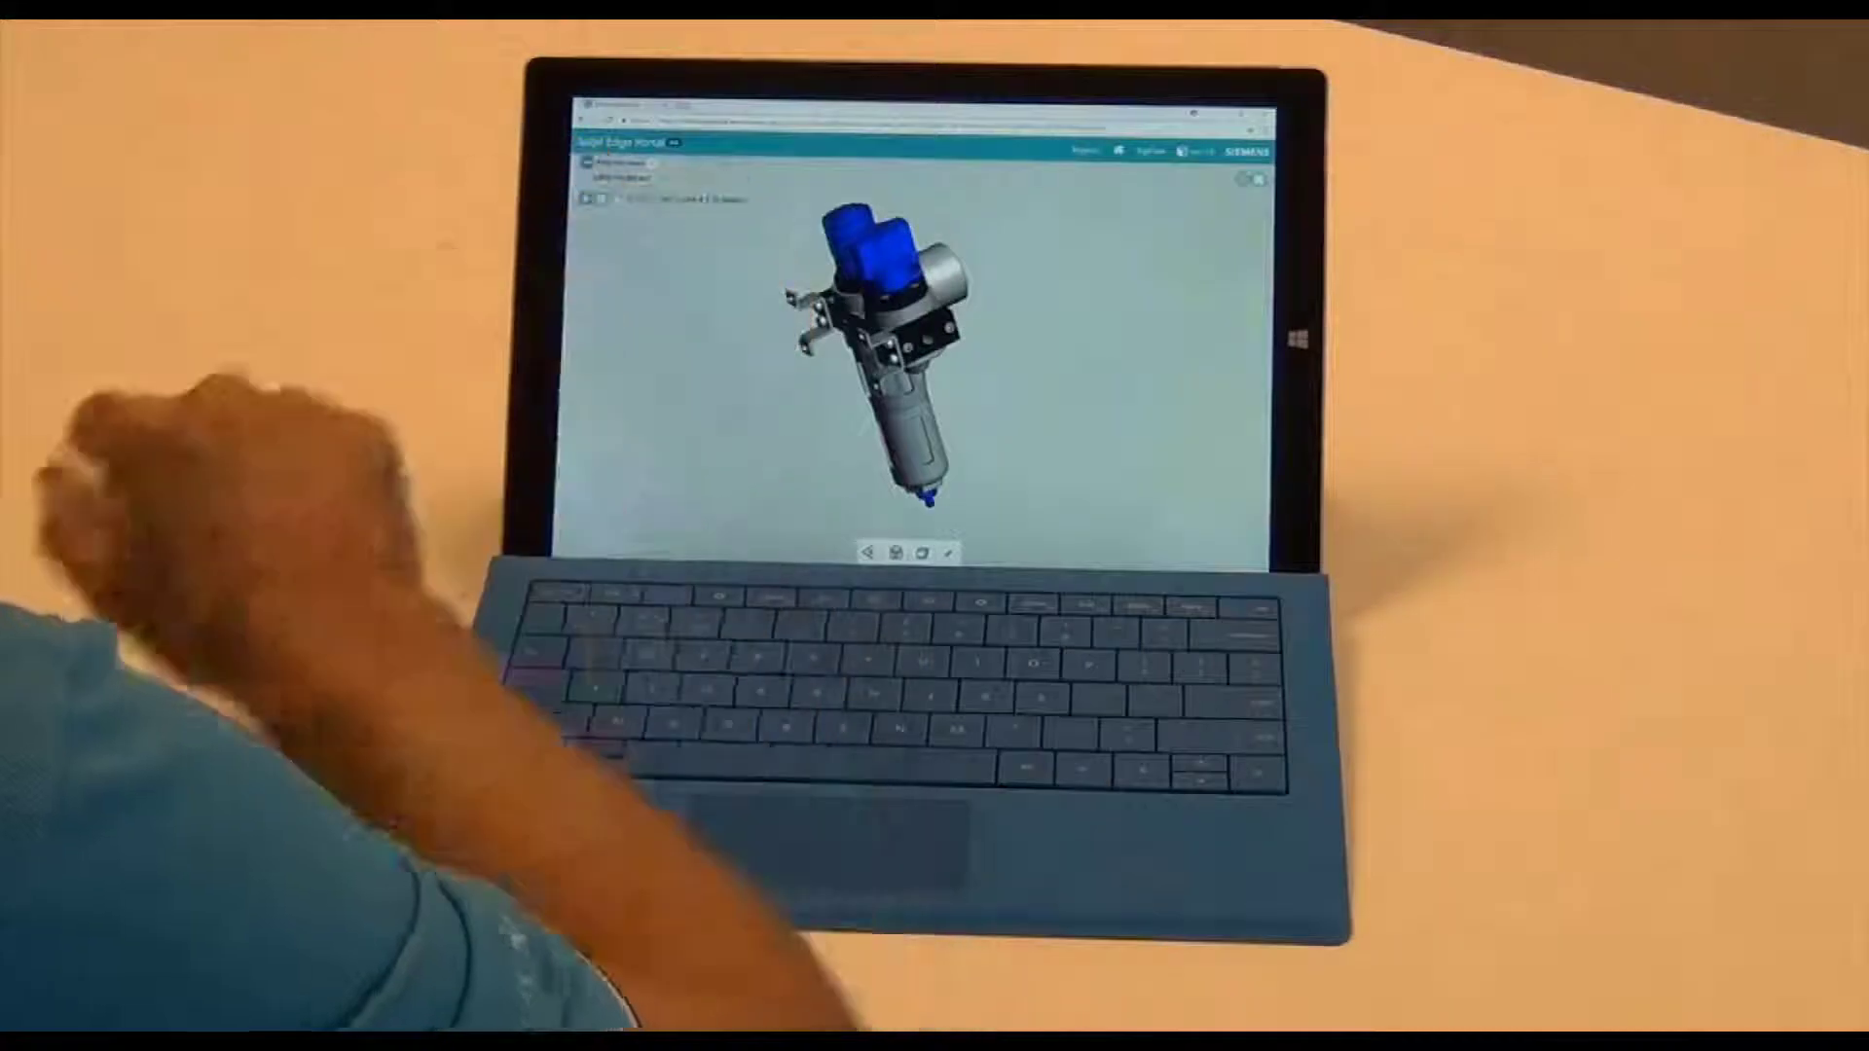
drag(679, 217, 739, 292)
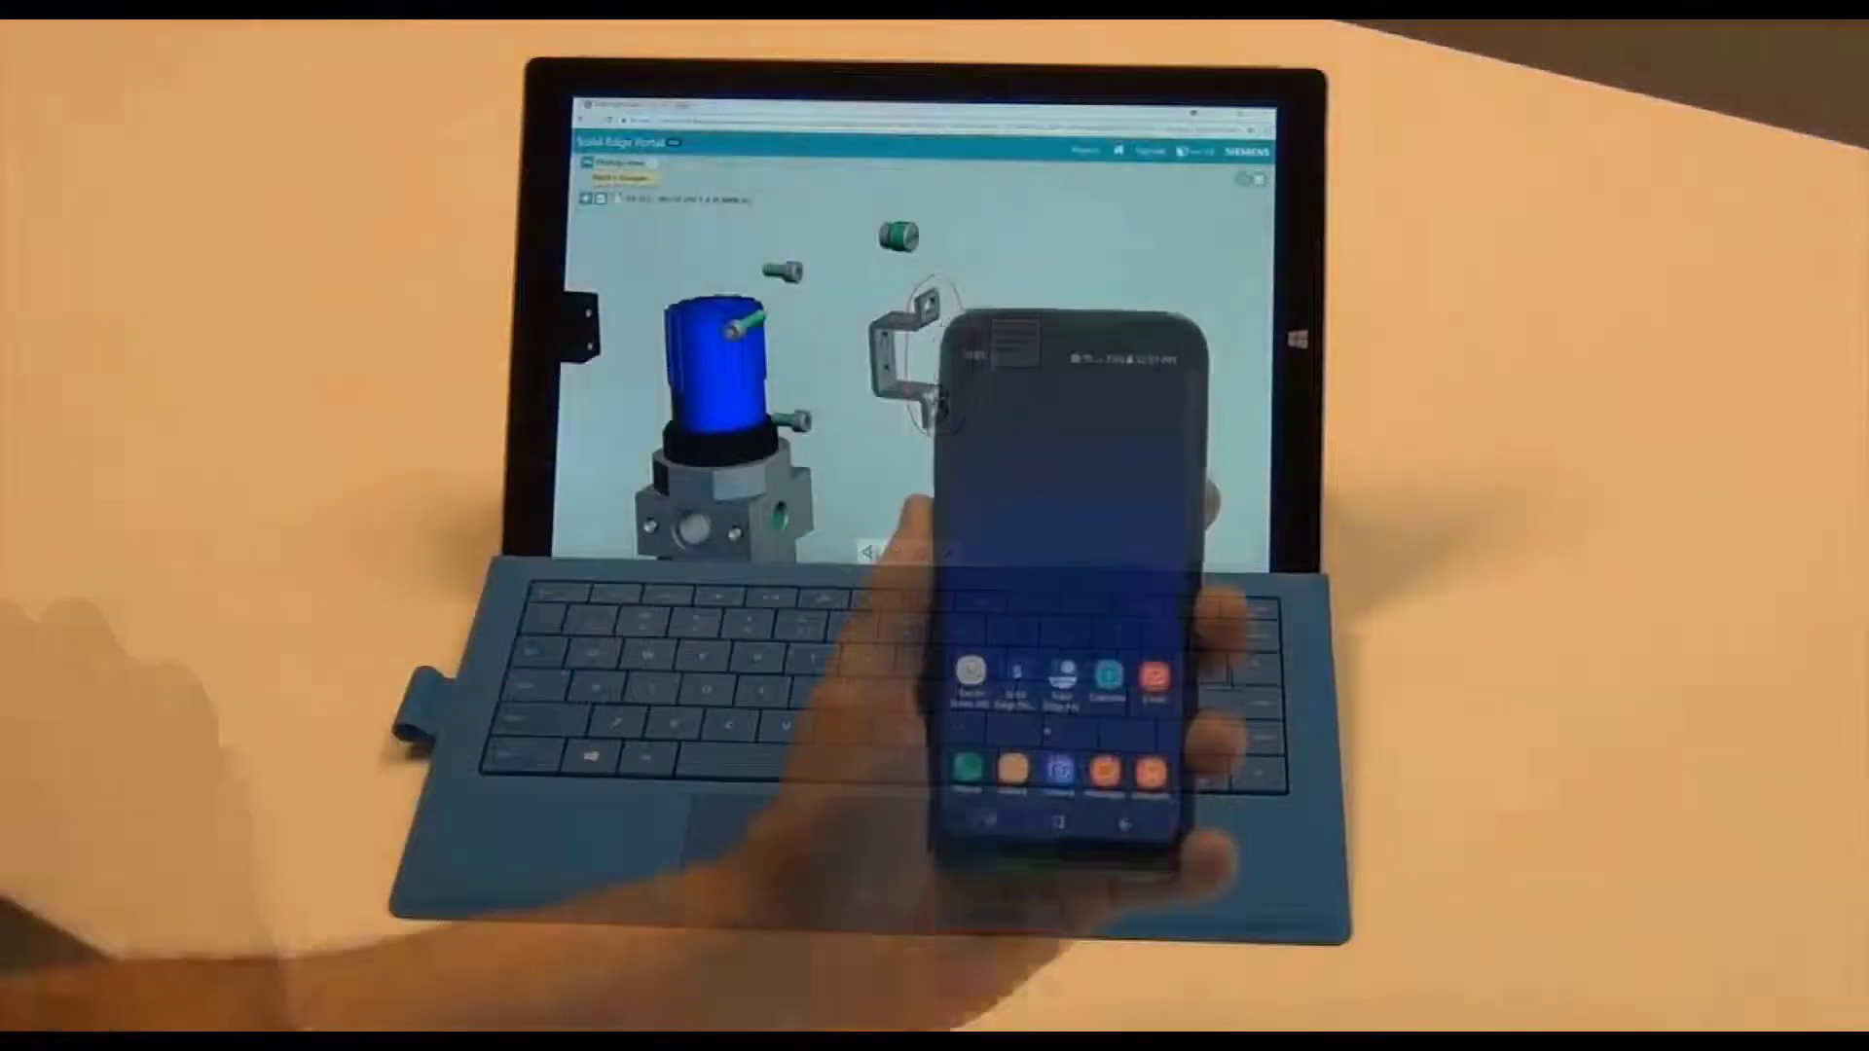
click(988, 696)
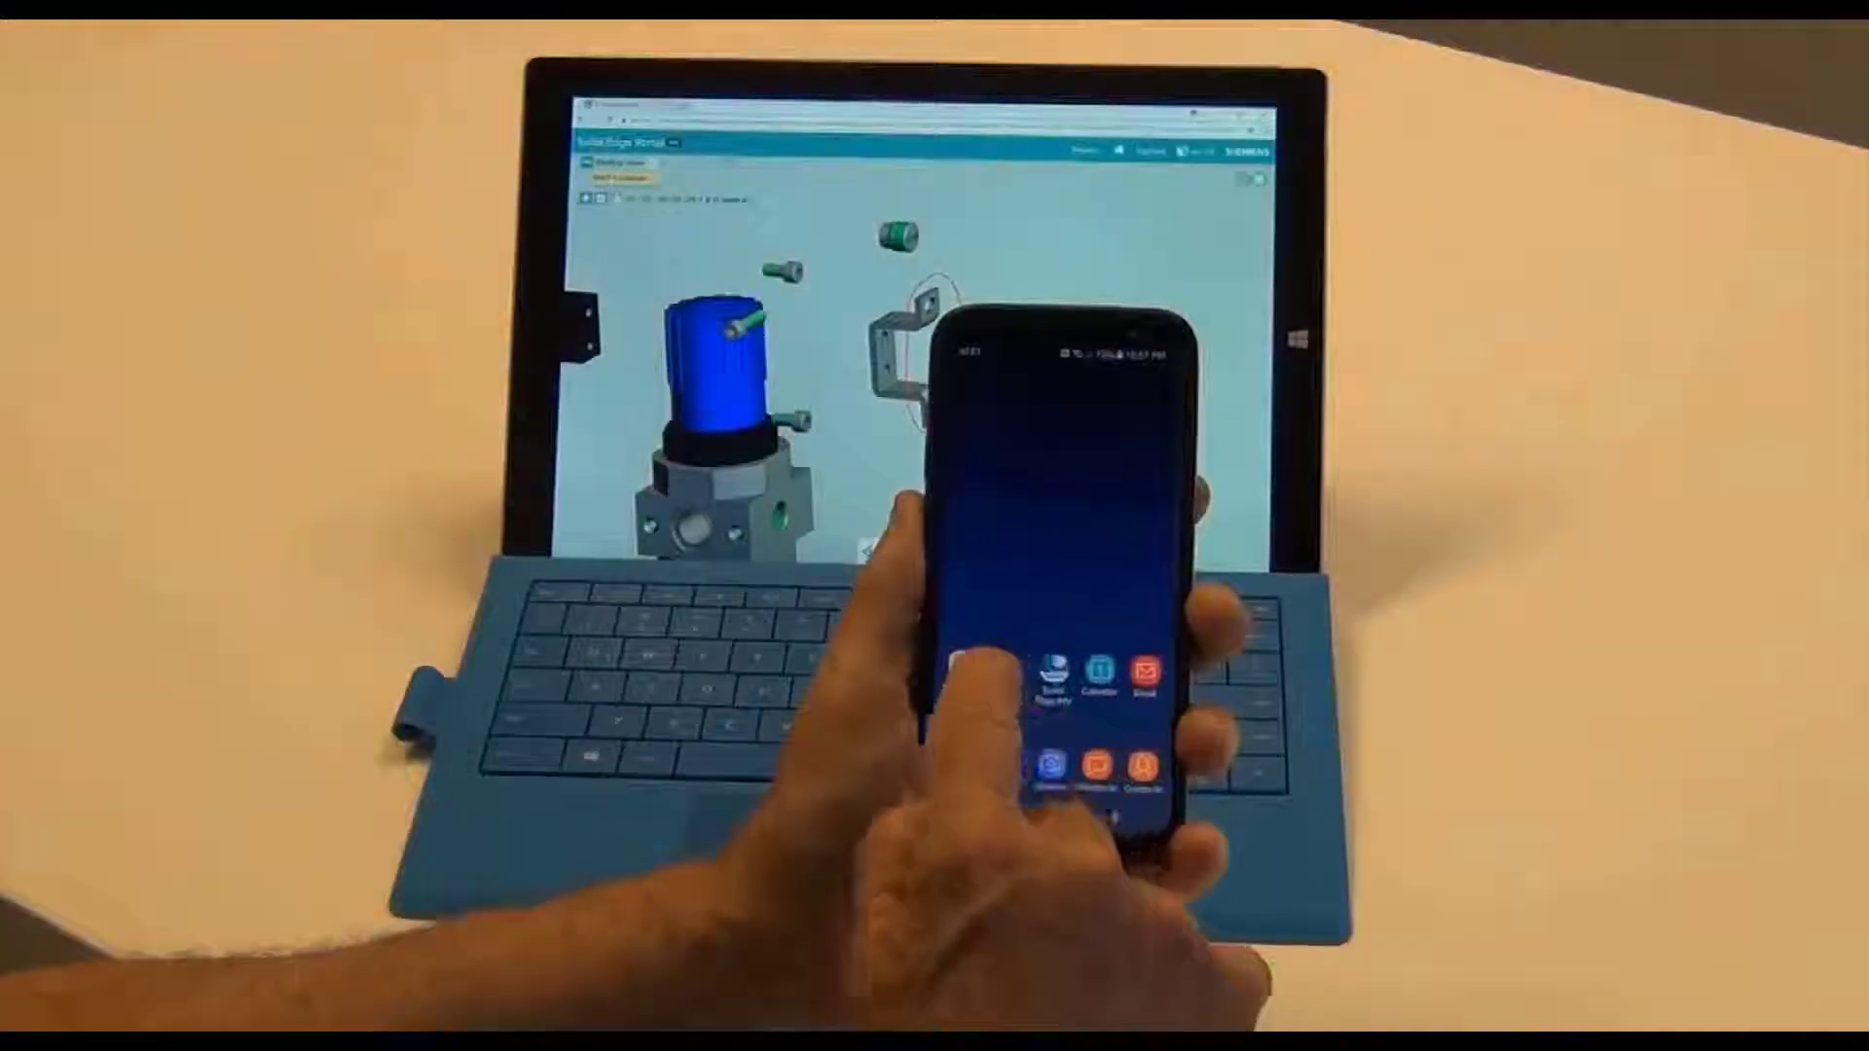
click(983, 446)
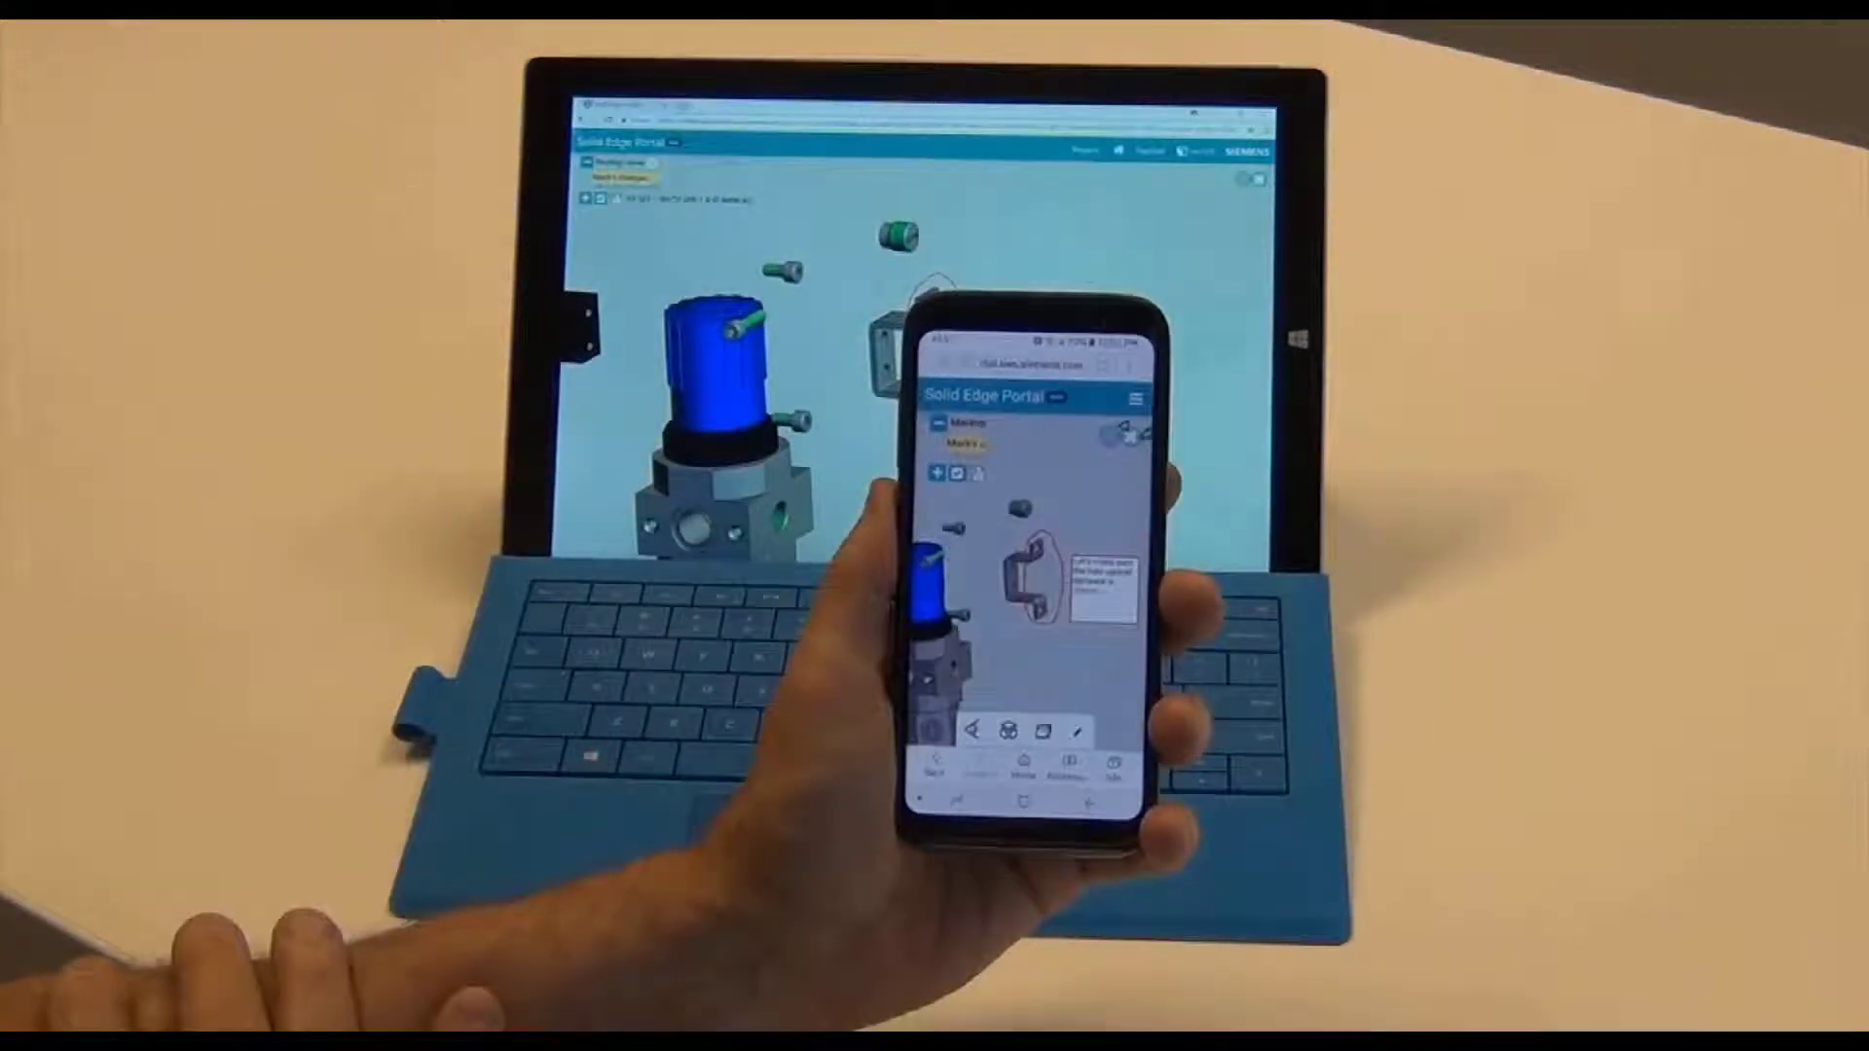